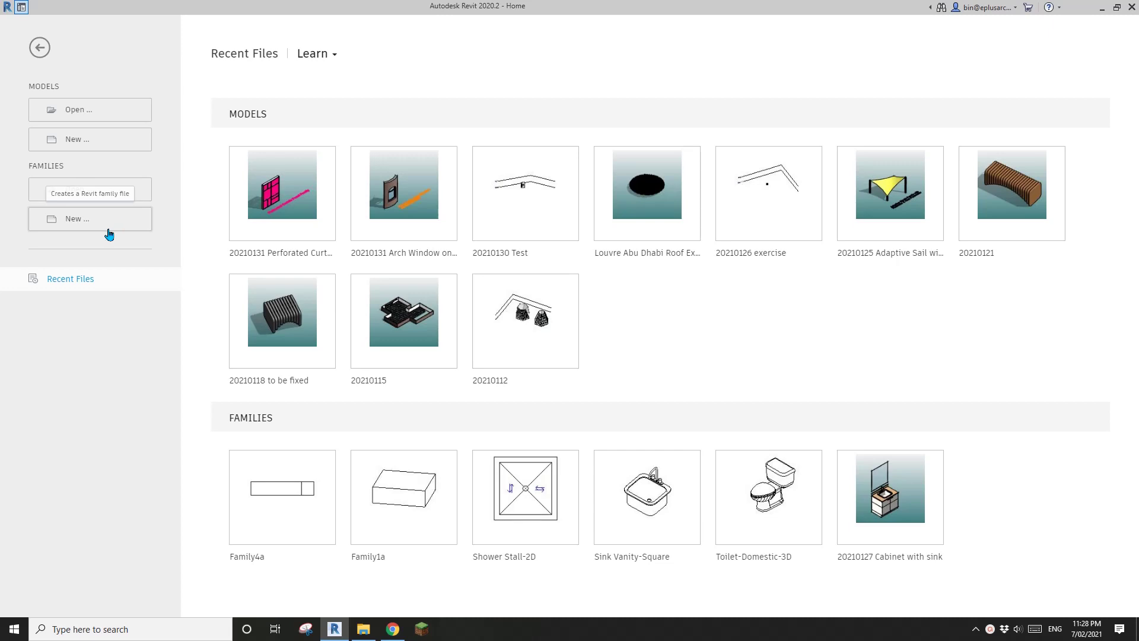
- Create a new family (Family6) from the Metric Curtain Panel Pattern Based.rft template
click(119, 228)
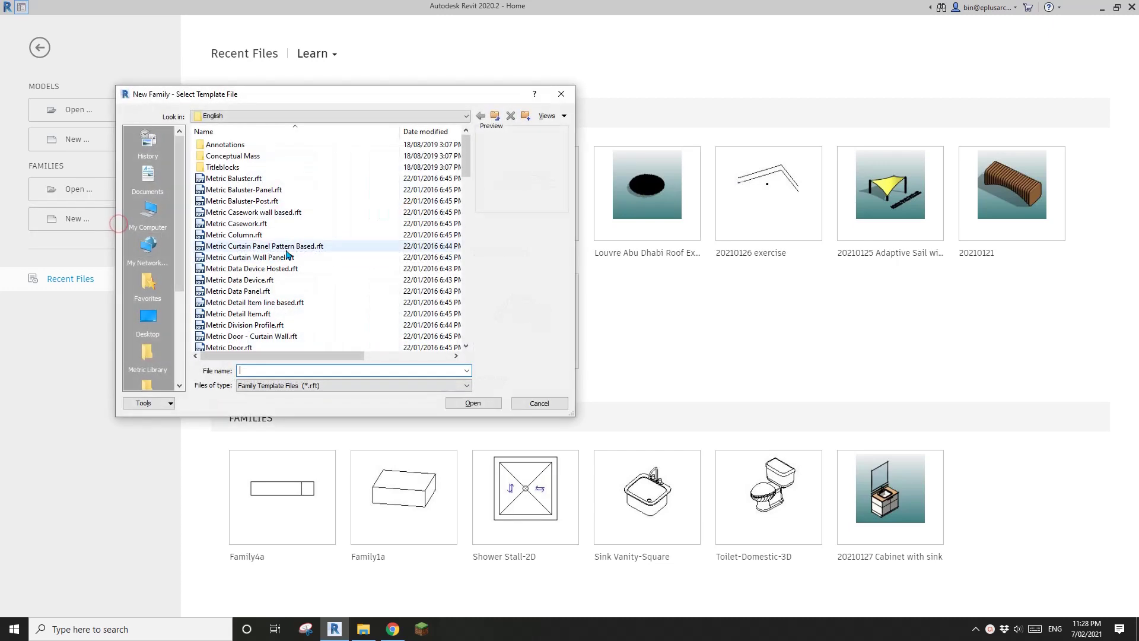
drag(342, 97, 382, 112)
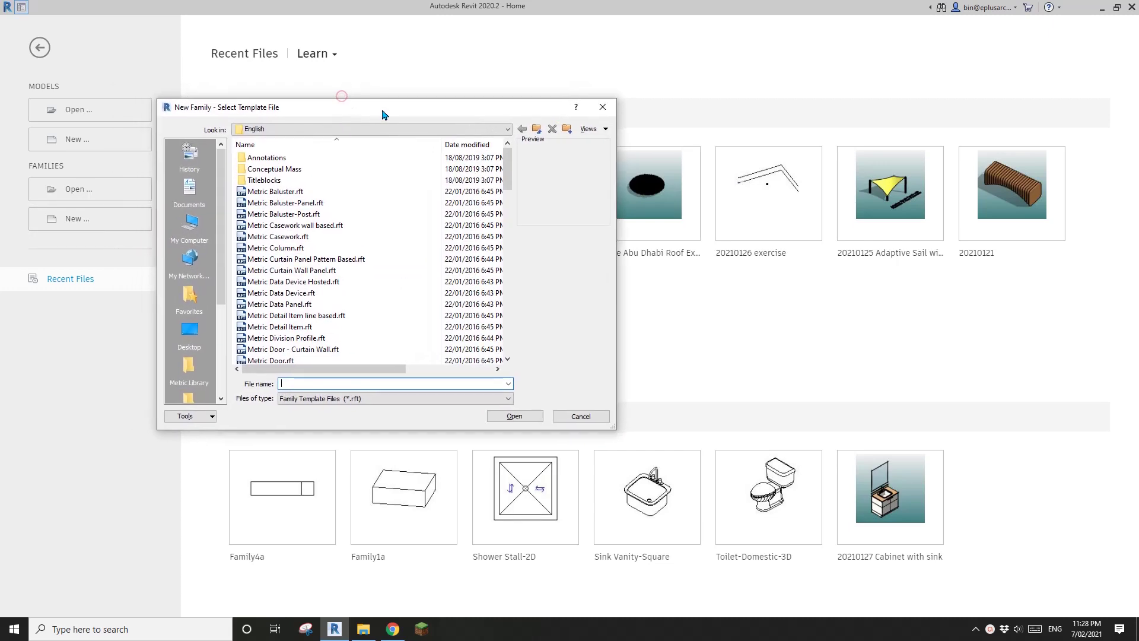
click(320, 259)
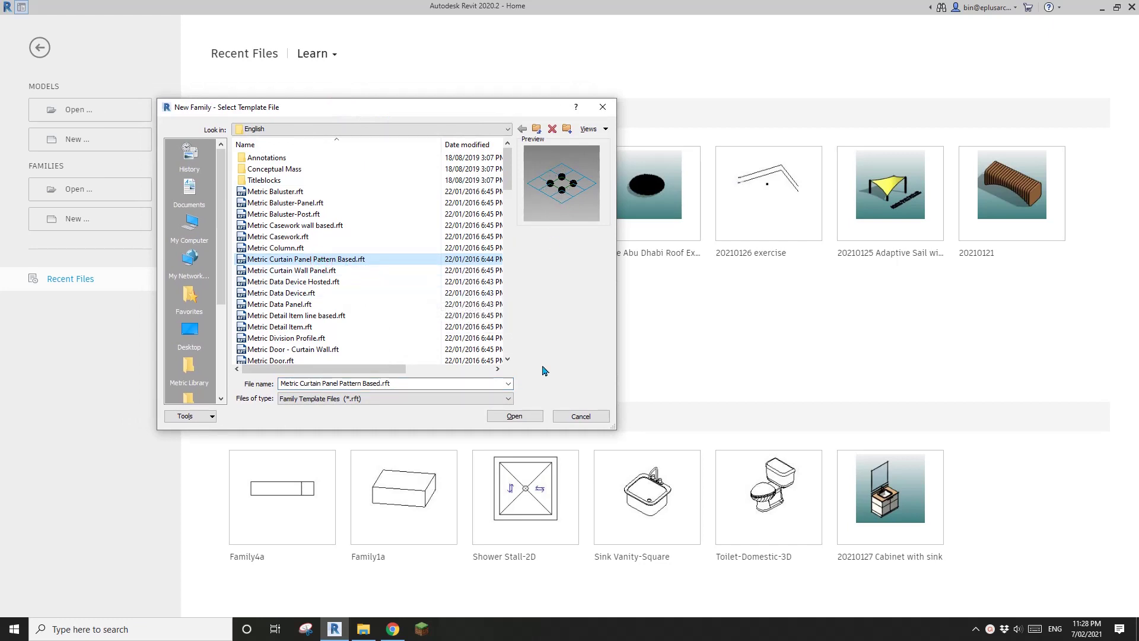
click(511, 417)
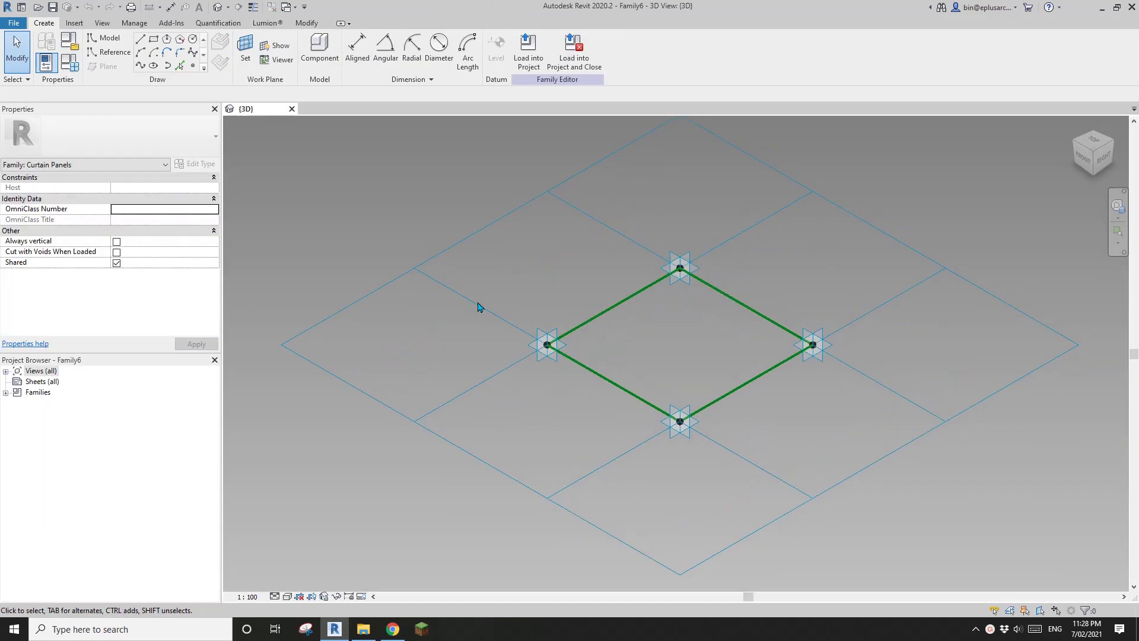
- Set the tile pattern grid's type to the Triangle pattern, leaving a three-point panel outline
click(443, 258)
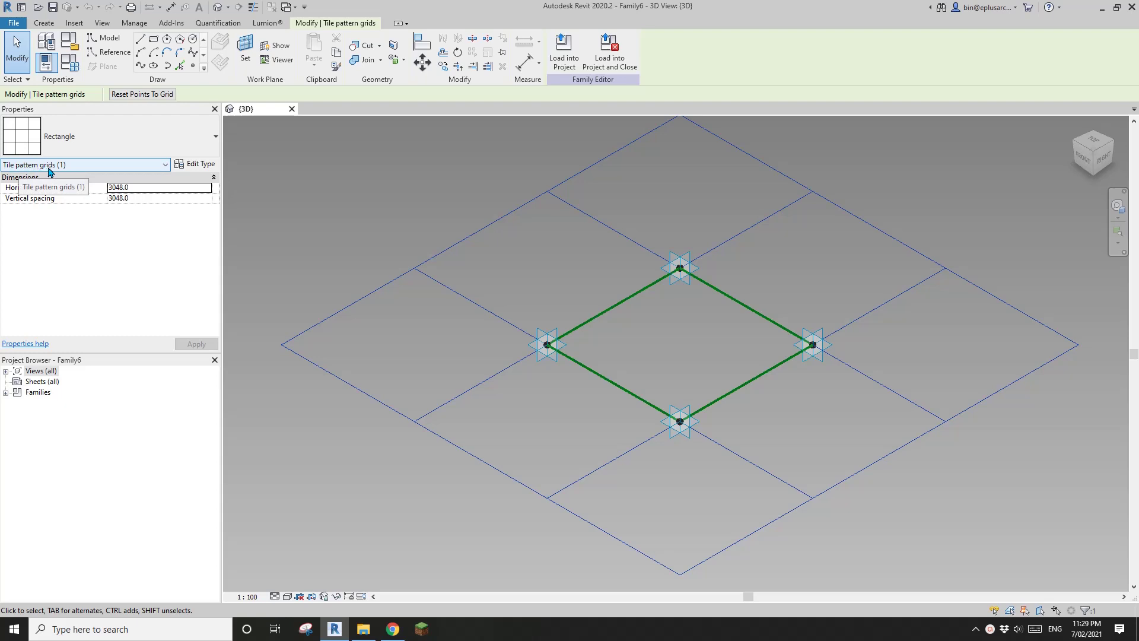
click(145, 145)
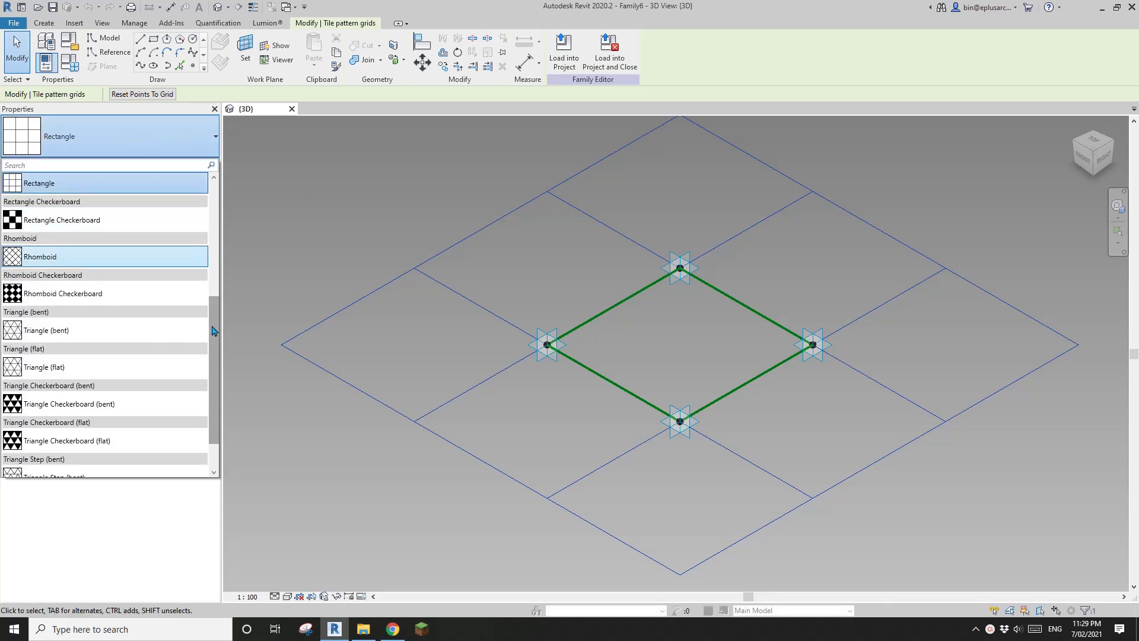
drag(212, 326, 222, 380)
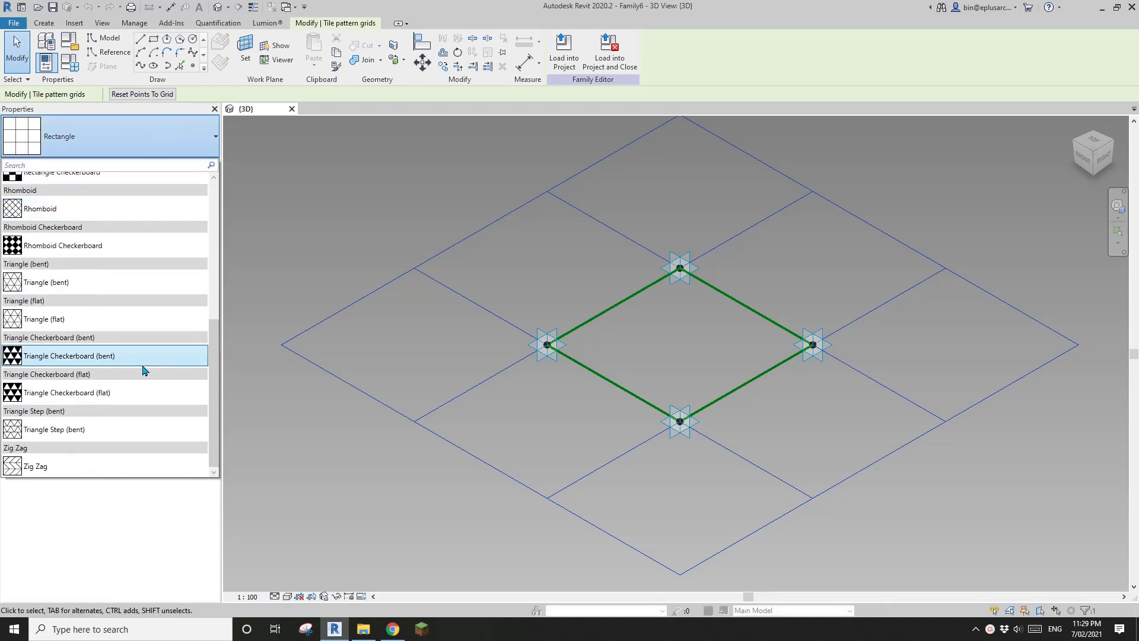
mouse_move(55, 288)
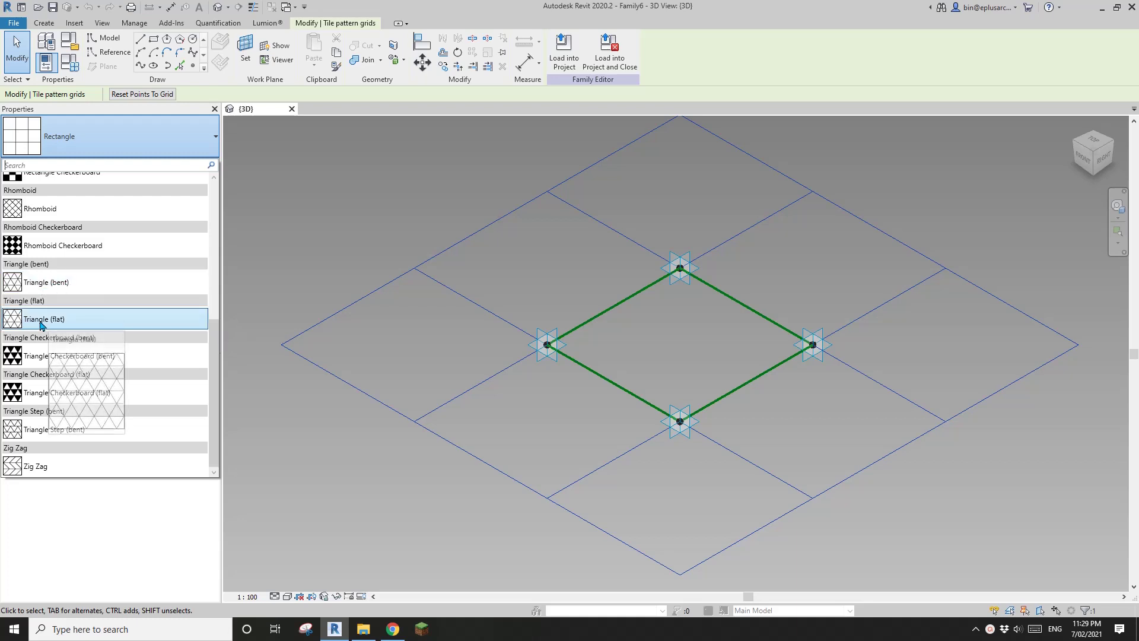
mouse_move(53, 324)
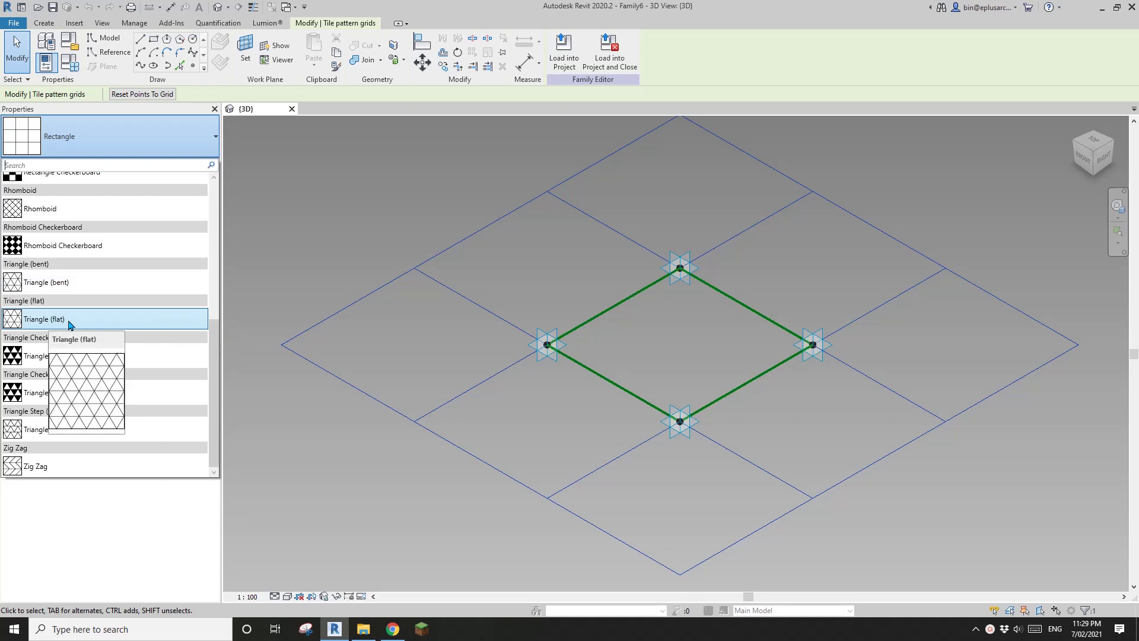
click(382, 220)
click(482, 231)
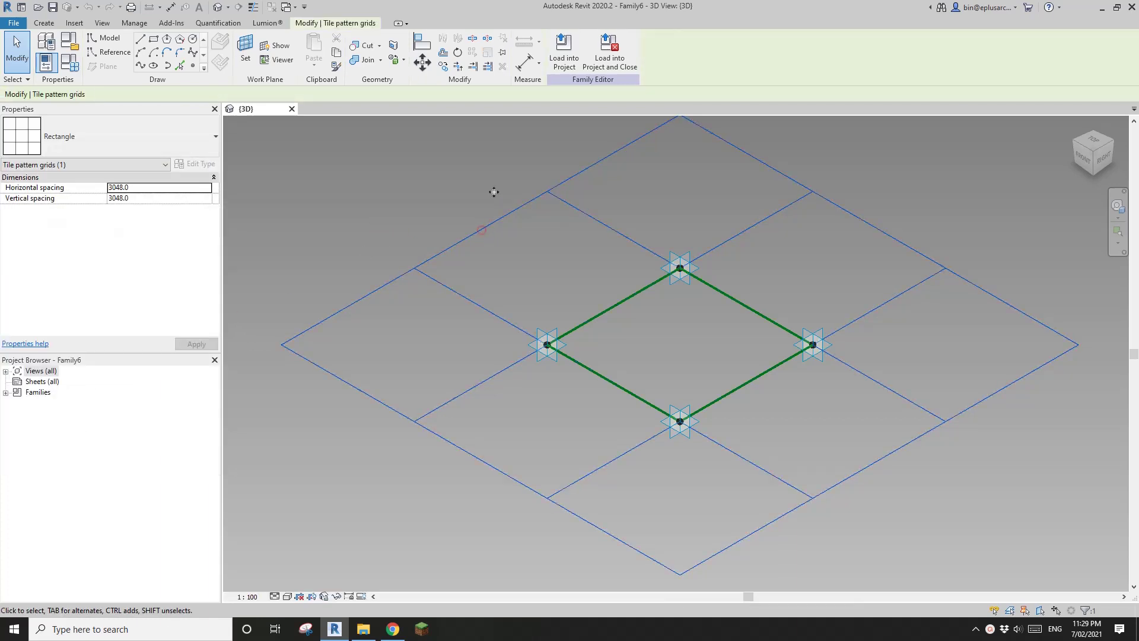
click(118, 136)
click(40, 372)
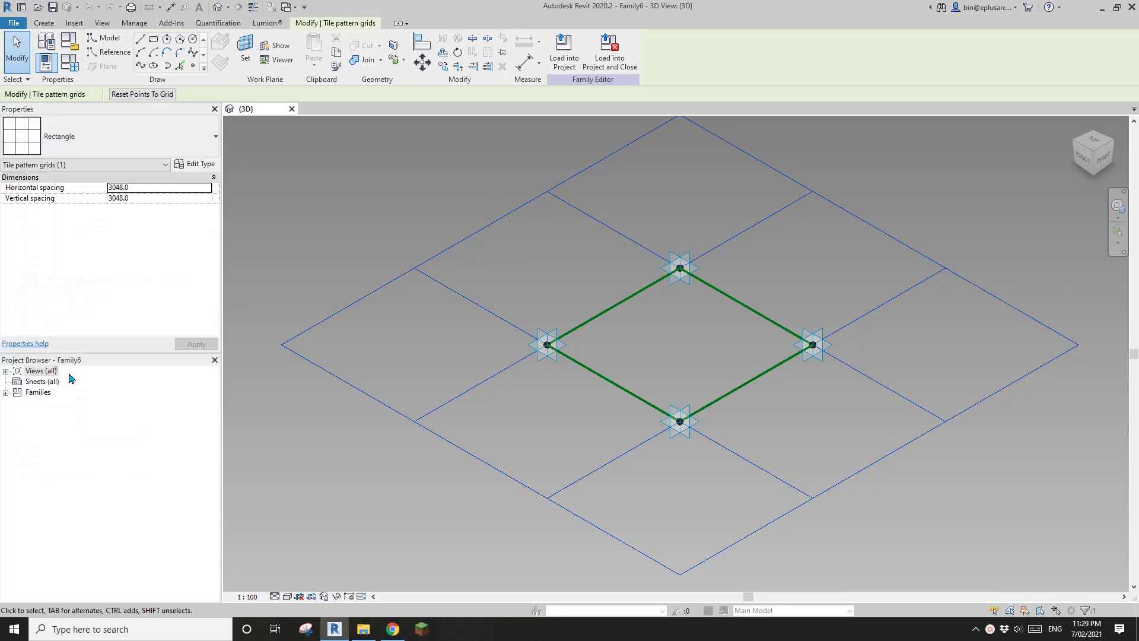
middle_drag(613, 354, 640, 315)
- Tab-select all three triangle edges and create a flat surface form from them
key(Escape)
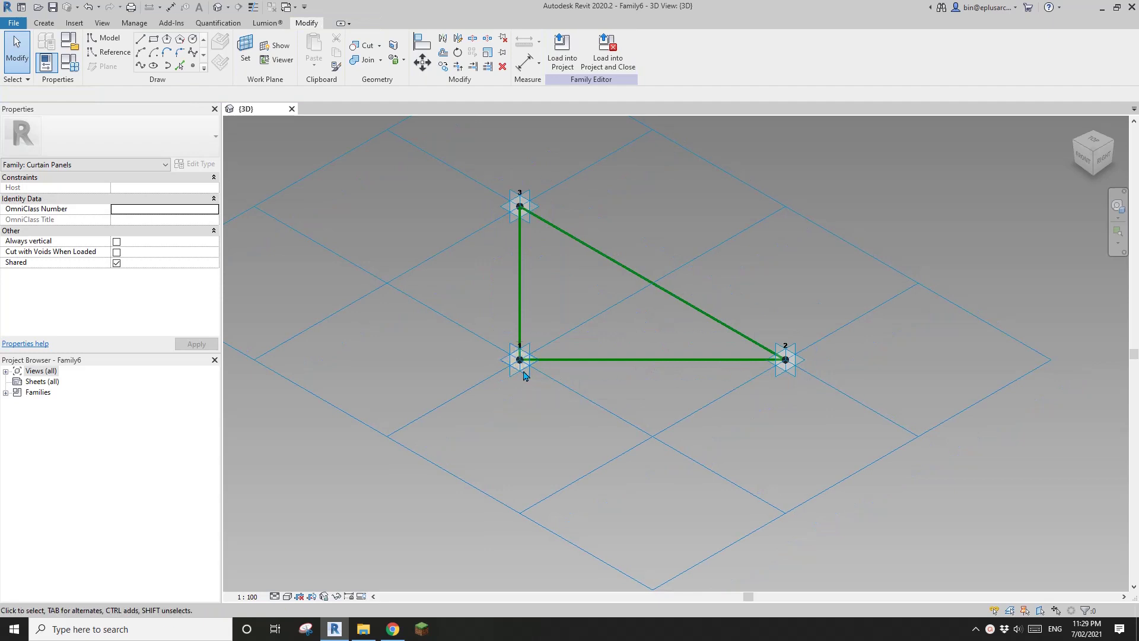
key(Tab)
middle_drag(624, 369, 605, 386)
key(Tab)
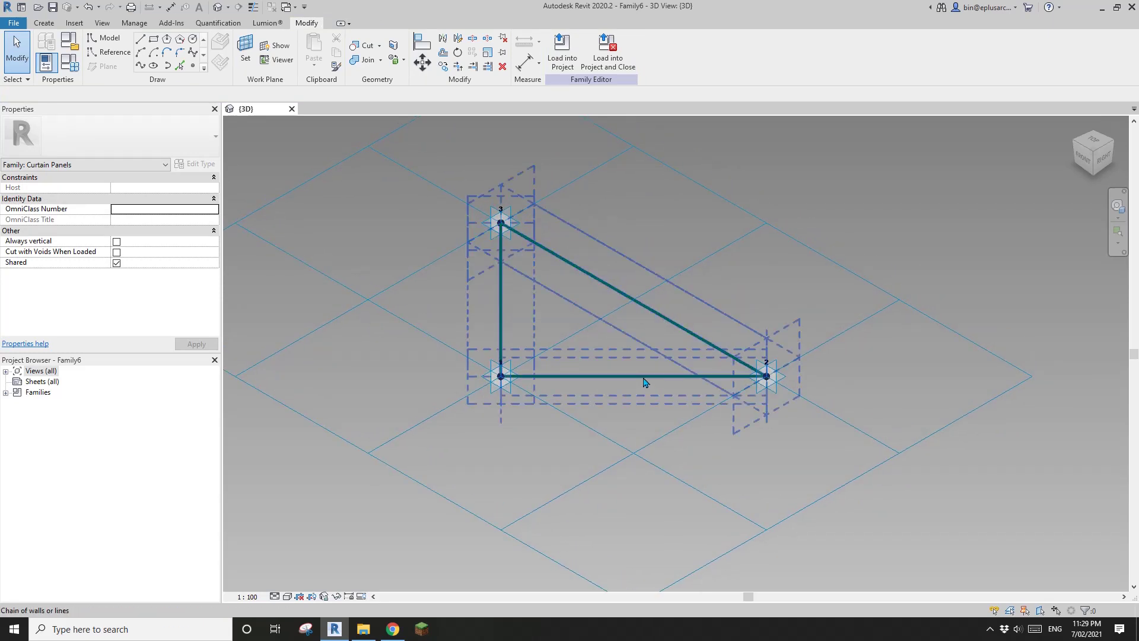
click(644, 380)
click(564, 47)
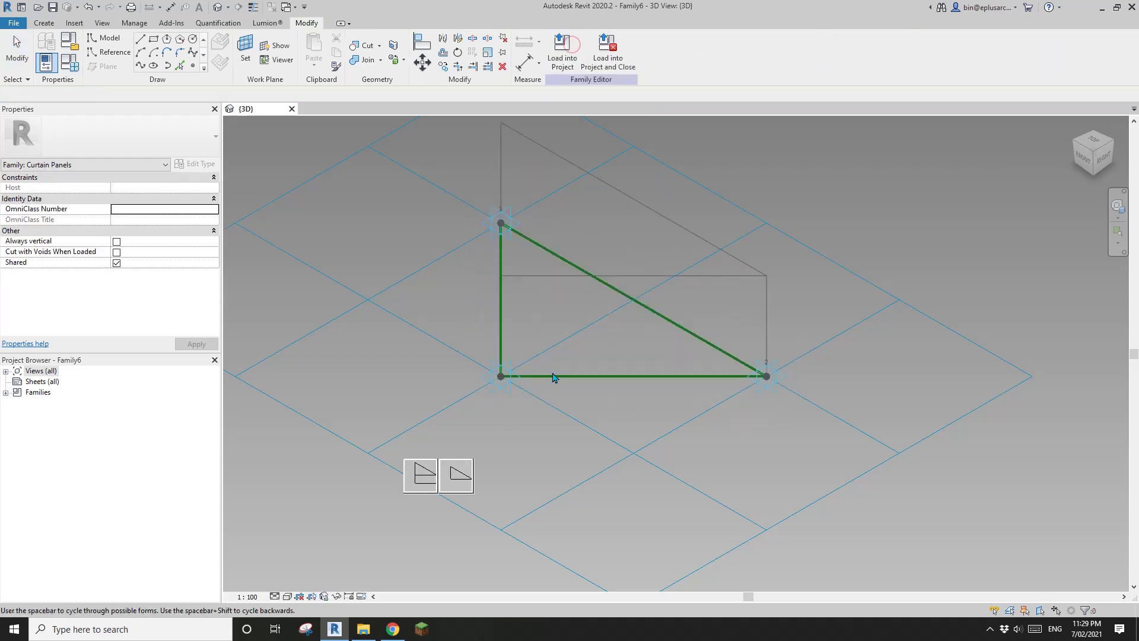
click(457, 478)
scroll(736, 264, down, 1)
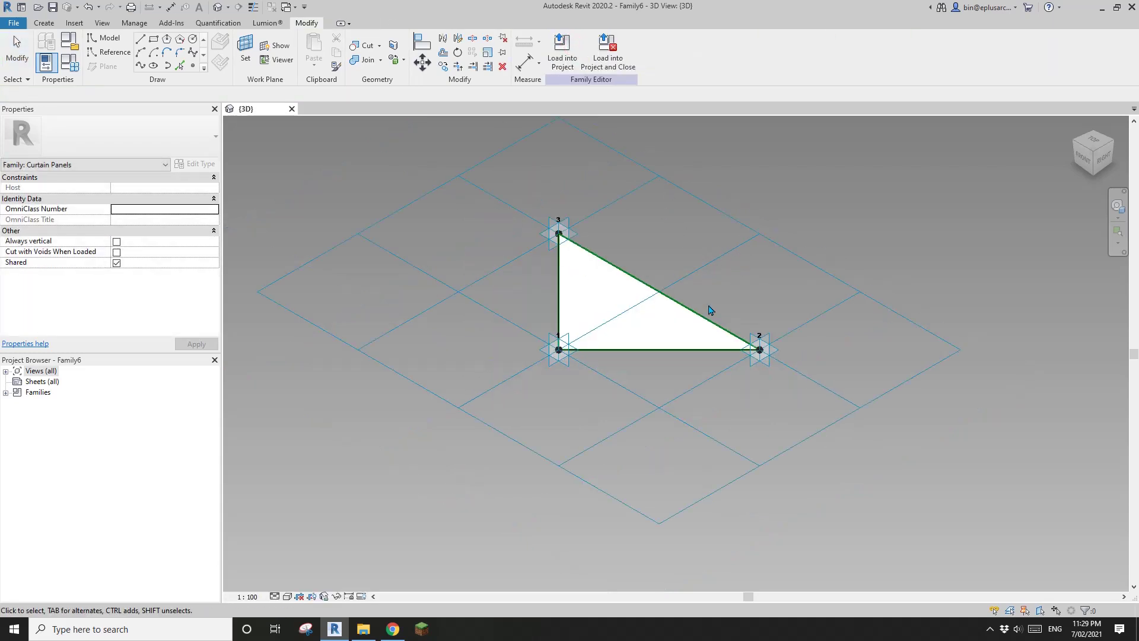
middle_drag(659, 288, 682, 325)
- Create a new conceptual mass family (Family7) from the Metric Mass.rft template
click(19, 27)
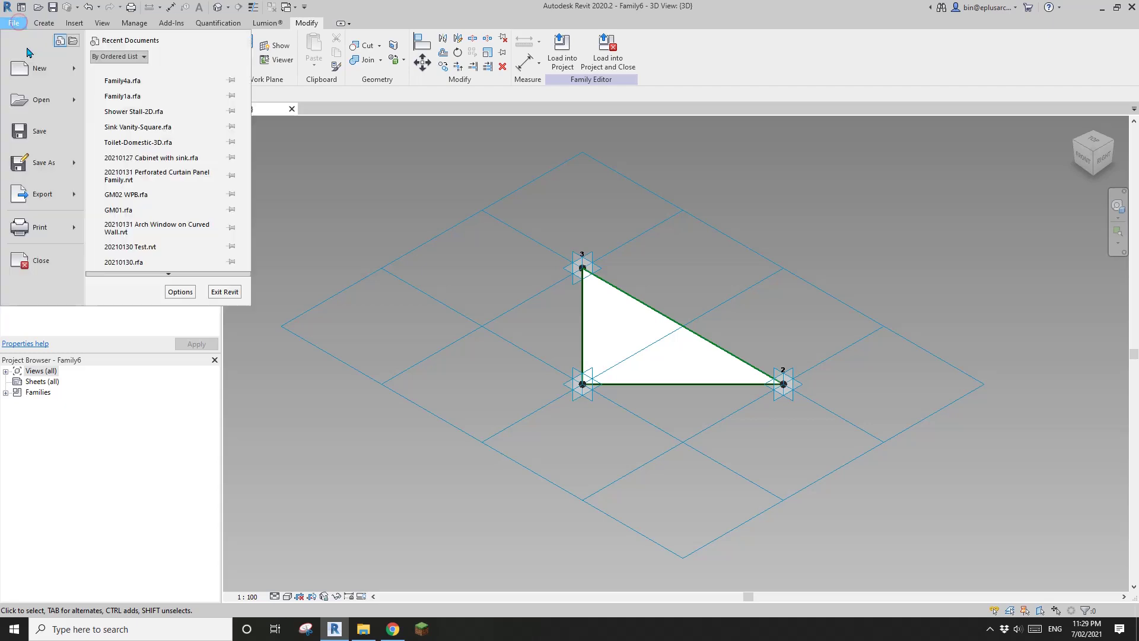
click(74, 69)
click(140, 147)
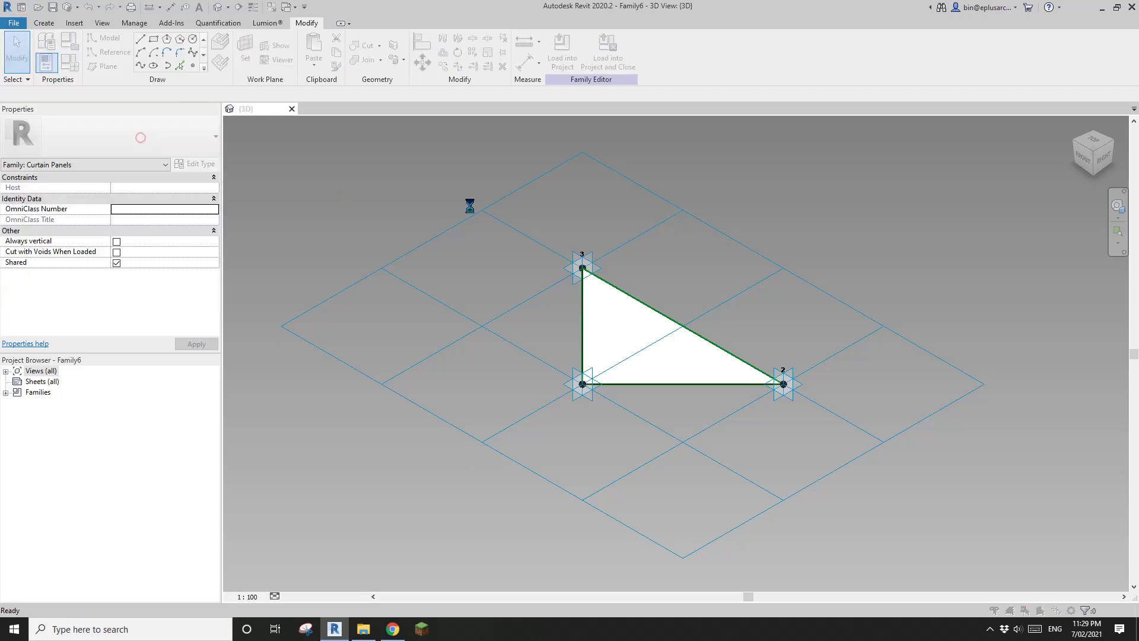
click(285, 161)
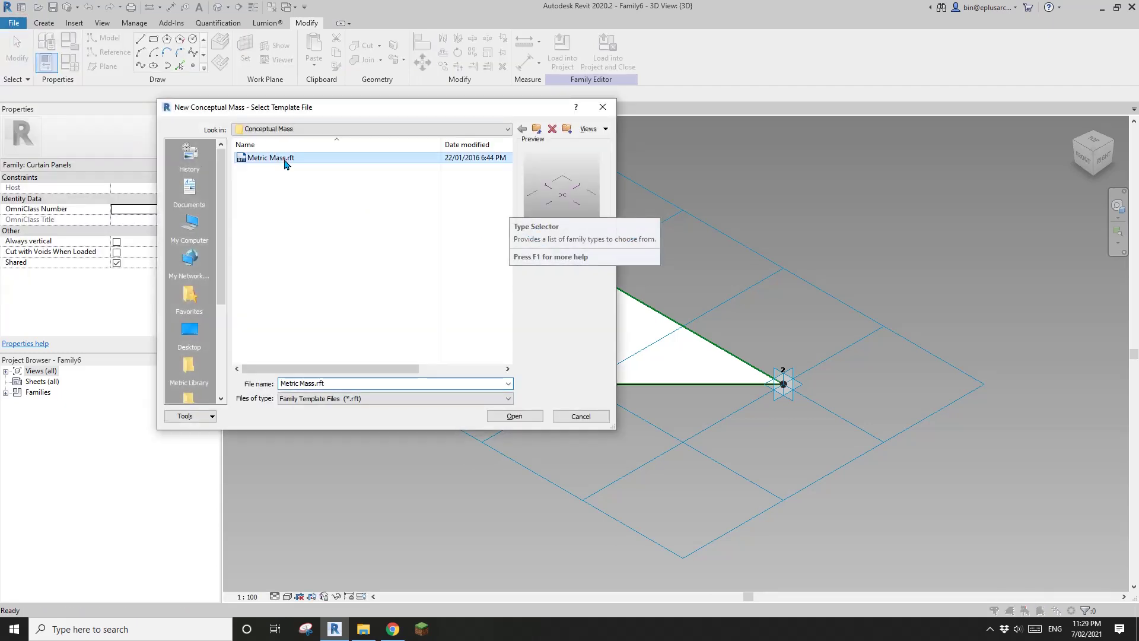
click(514, 416)
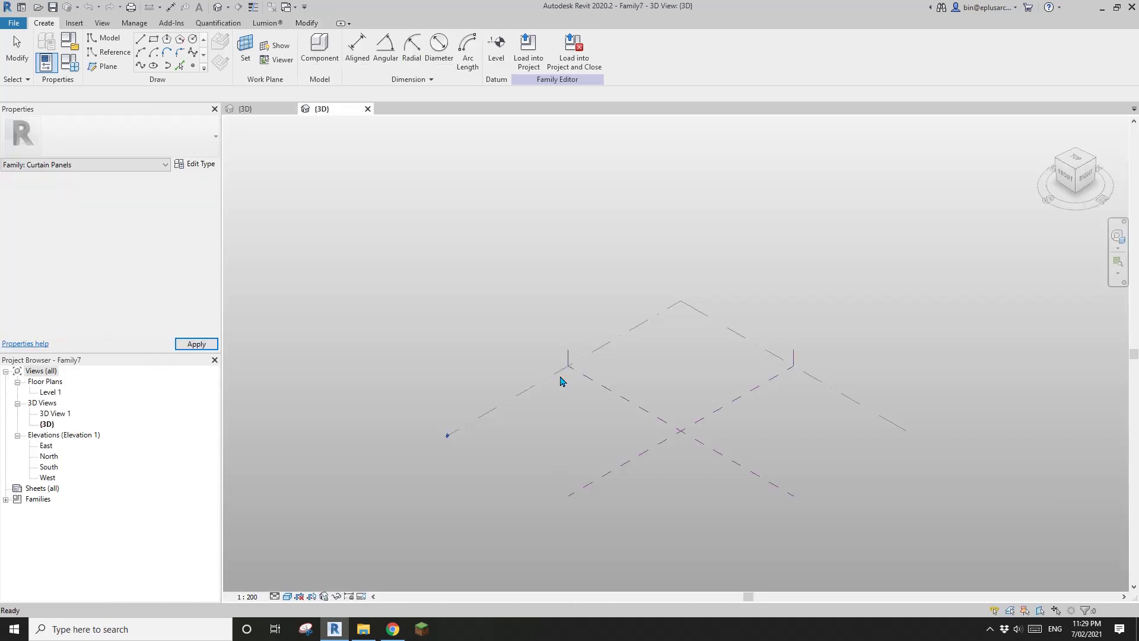
- Draw a four-point spline reference line in the mass family
click(110, 53)
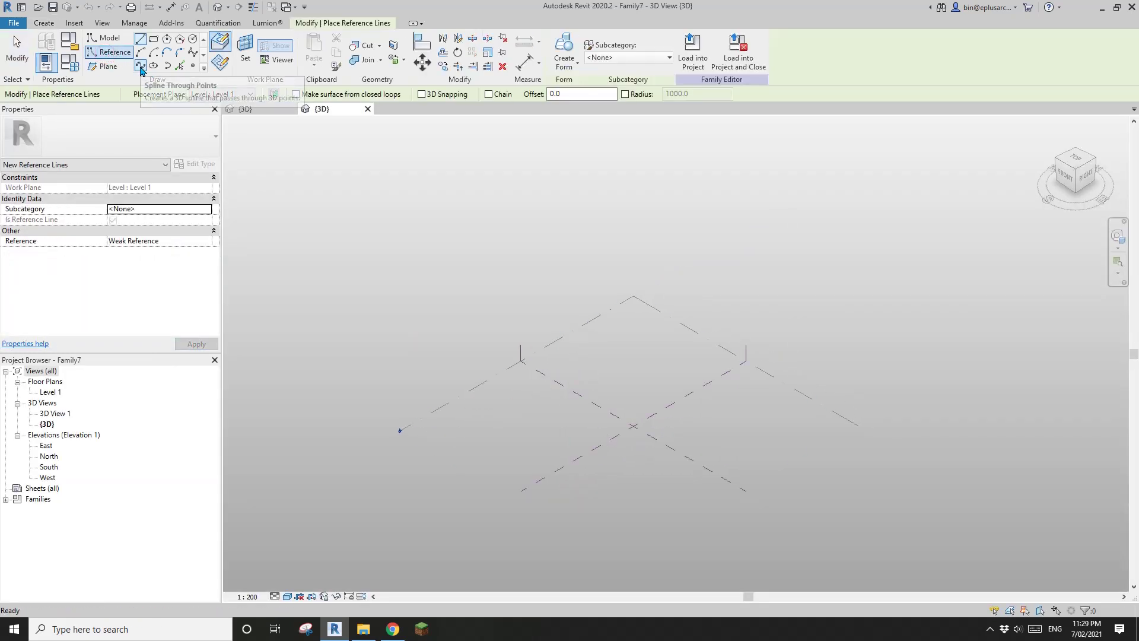
click(140, 66)
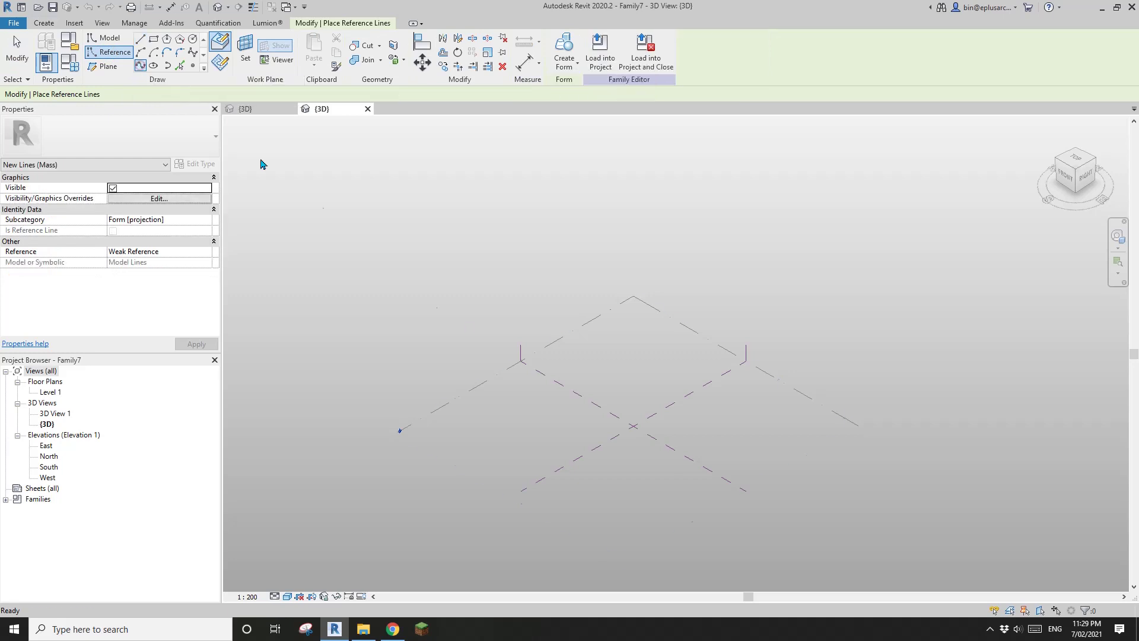
click(546, 456)
key(Escape)
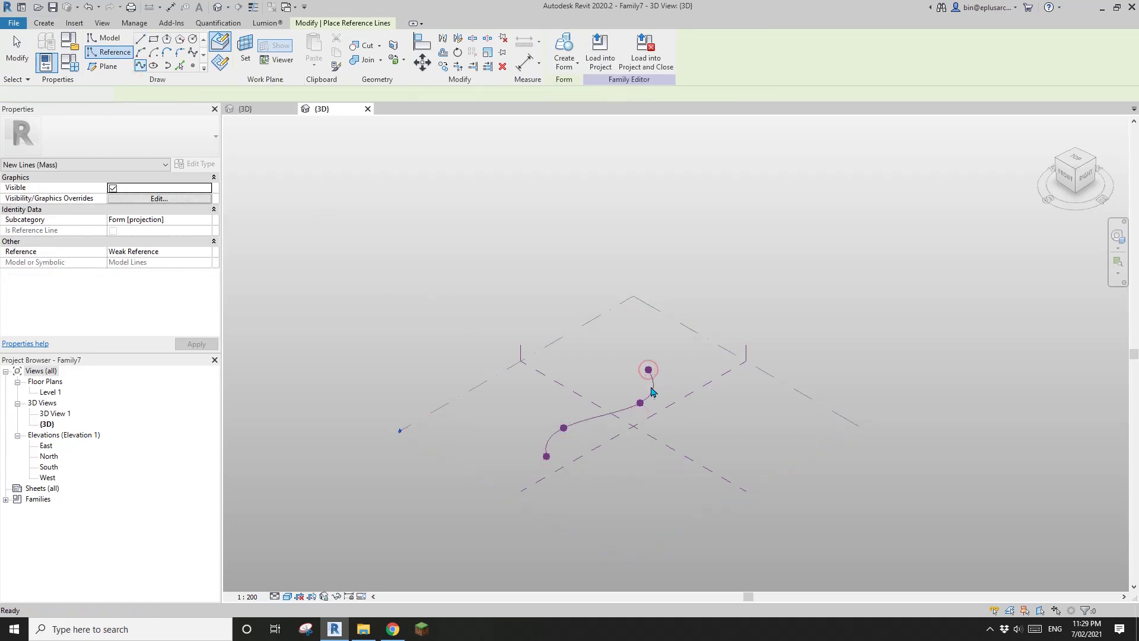
key(Escape)
- From the right view, copy the spline straight up to make a second curve above it
click(1086, 176)
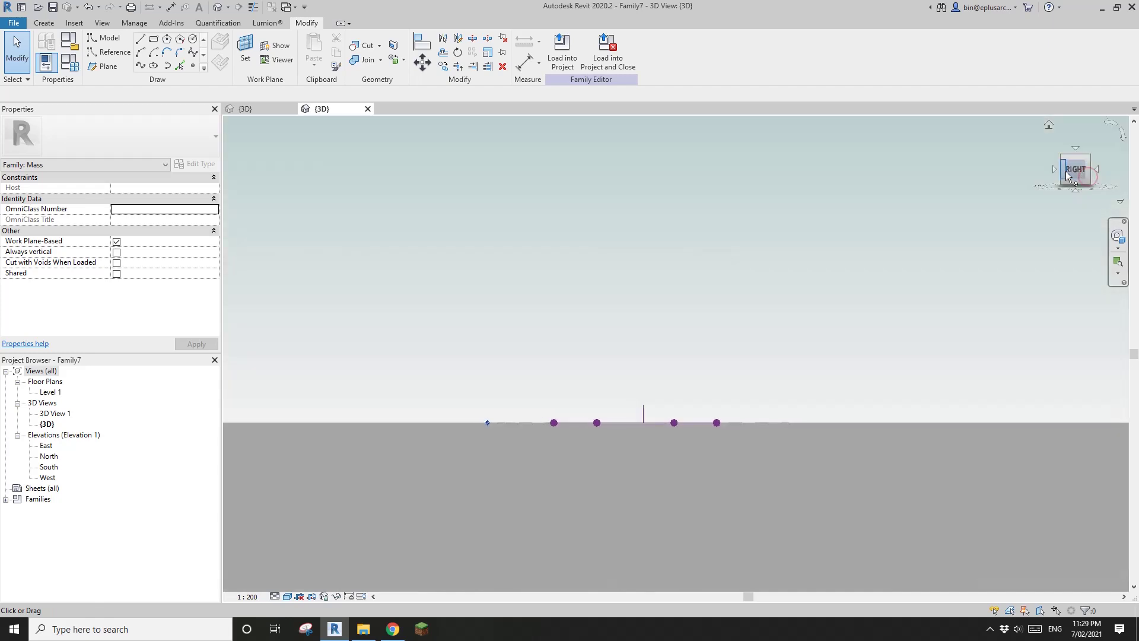
scroll(805, 392, up, 2)
click(664, 439)
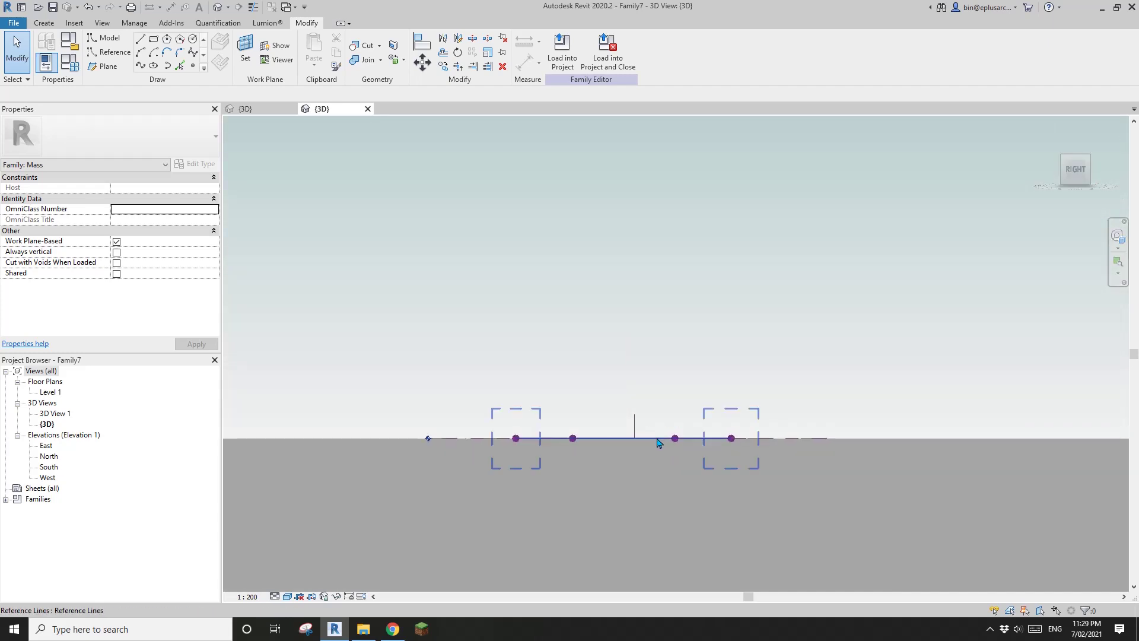
key(c)
key(o)
click(698, 439)
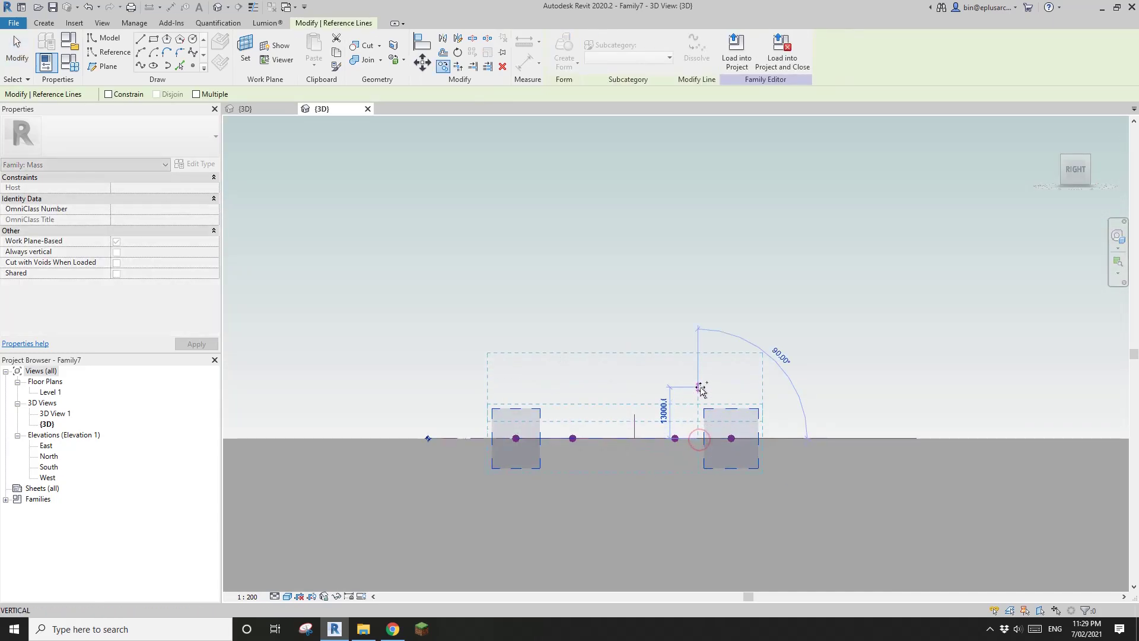
click(700, 372)
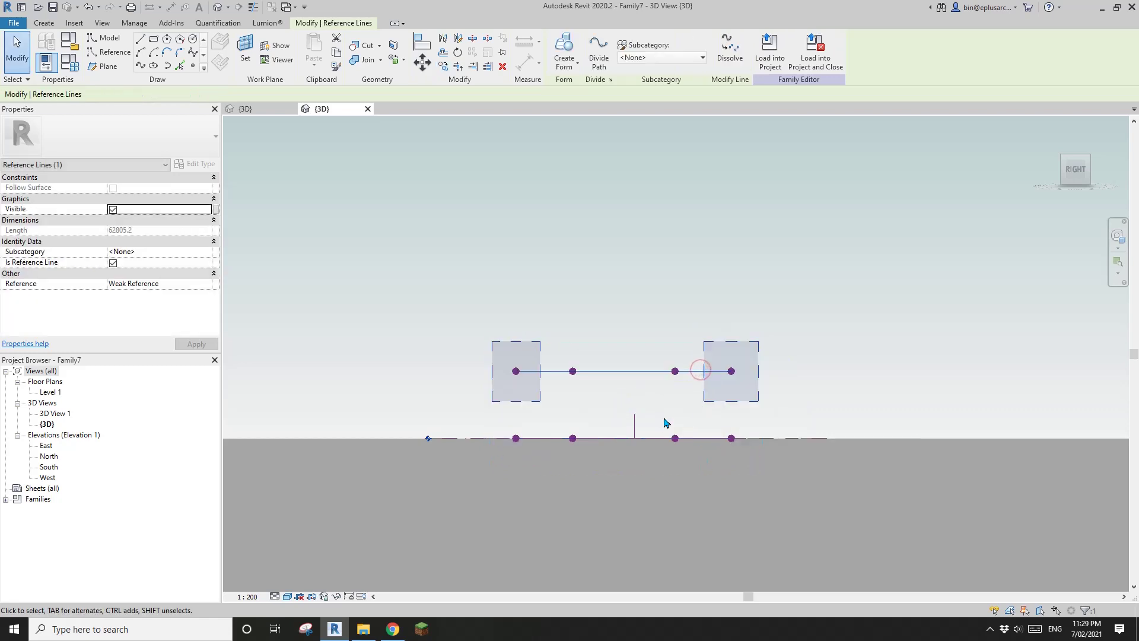
key(Escape)
- Select both stacked splines and create a lofted surface form between them
mouse_move(576, 398)
shift+middle_down()
mouse_move(735, 508)
mouse_move(605, 386)
mouse_move(587, 399)
shift+middle_up()
click(614, 349)
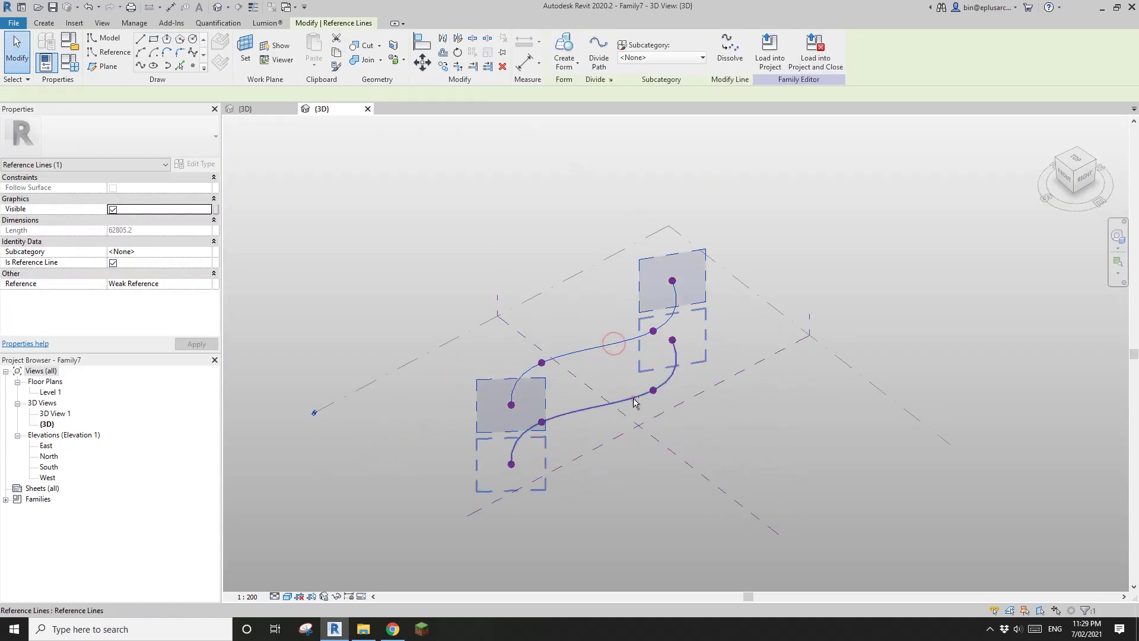
ctrl+click(633, 403)
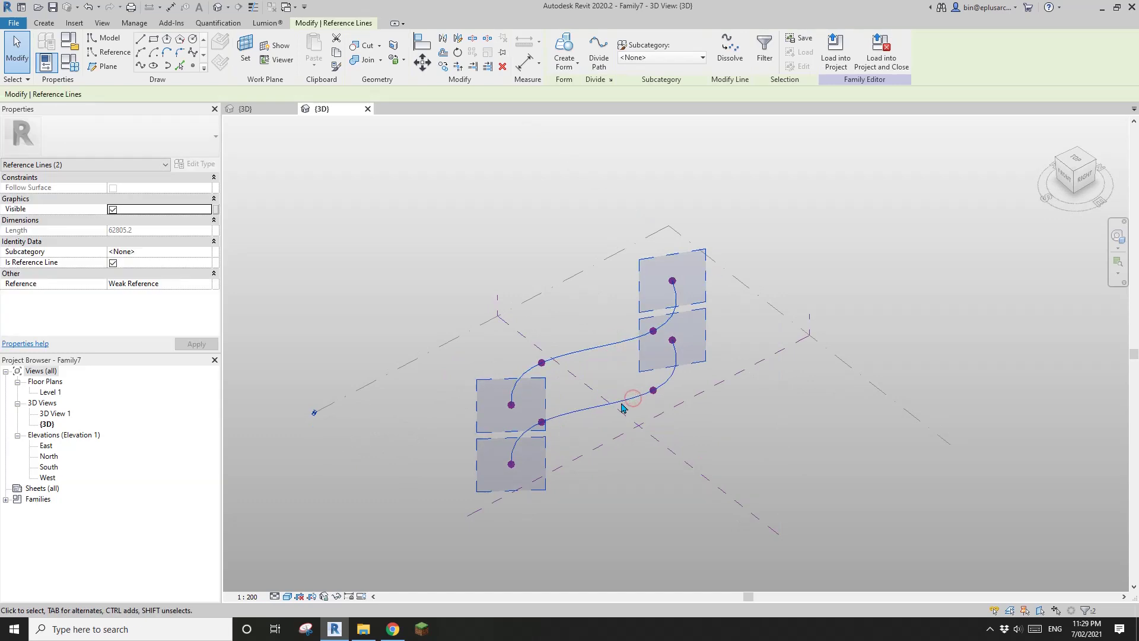
click(568, 49)
- Drag the top-edge and corner reference points to warp the surface into a twisted shape
shift+middle_drag(764, 348, 696, 346)
scroll(695, 347, up, 5)
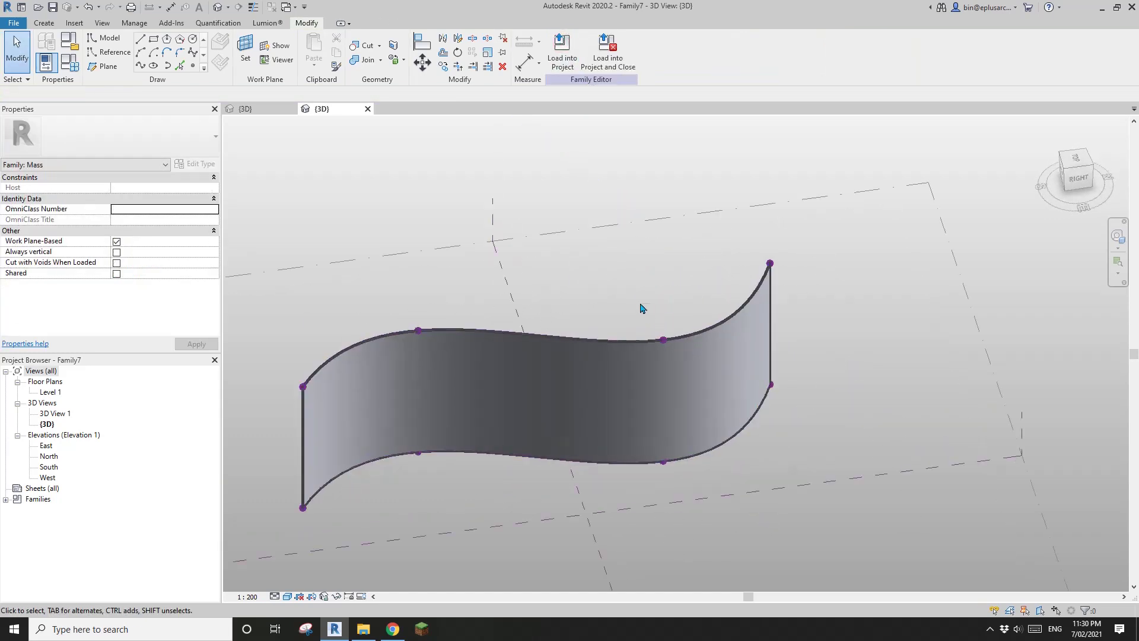
drag(664, 339, 652, 304)
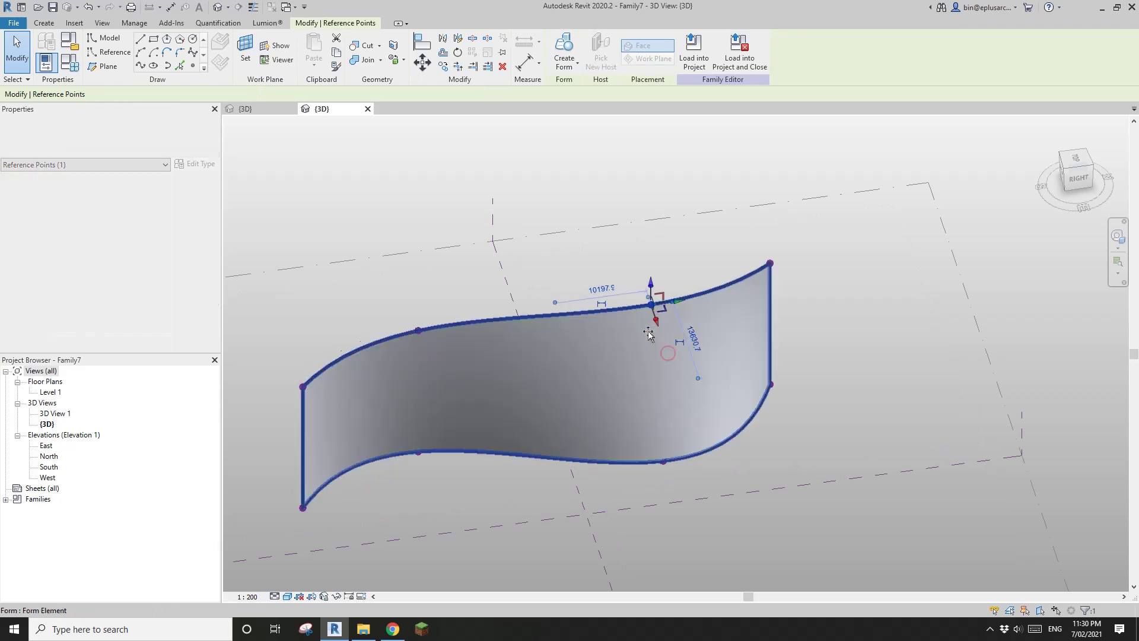
click(419, 331)
drag(442, 328, 482, 379)
shift+middle_drag(483, 382, 525, 397)
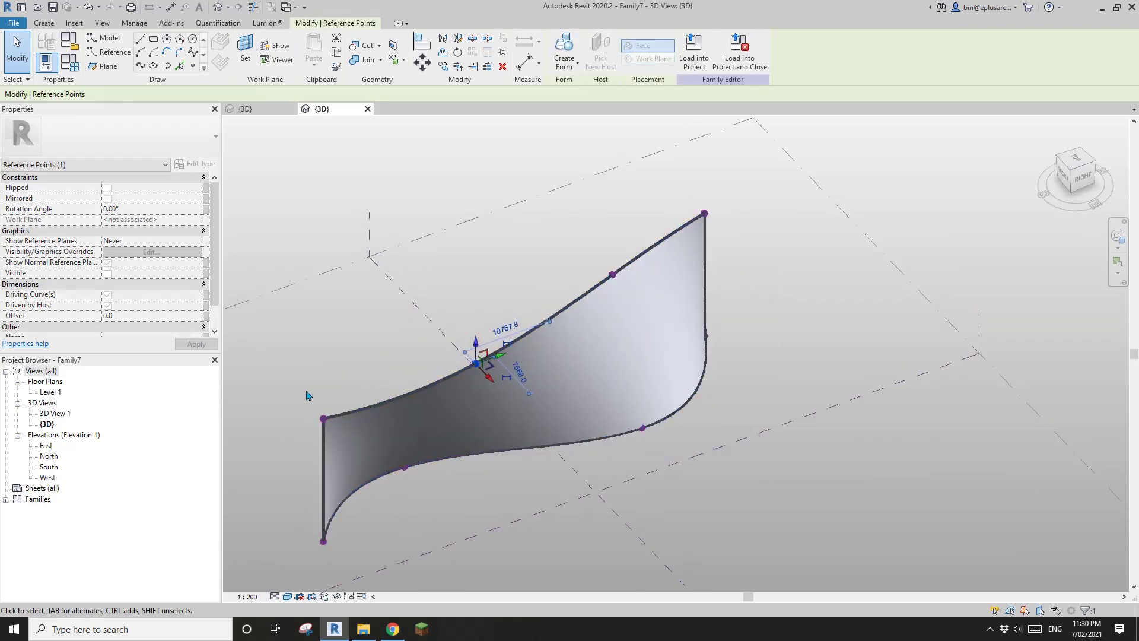
mouse_move(305, 389)
mouse_down()
mouse_move(342, 432)
mouse_move(300, 391)
mouse_up()
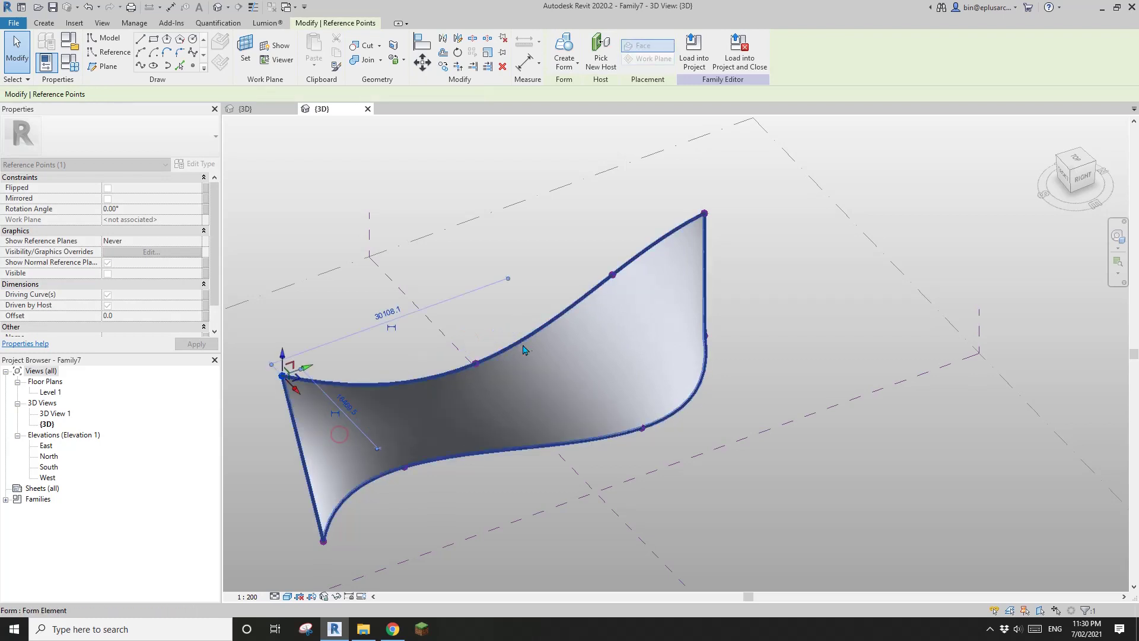
shift+middle_drag(908, 397, 830, 371)
- Check the saddle-like form from the back and front-right, then select the whole surface
drag(755, 290, 811, 380)
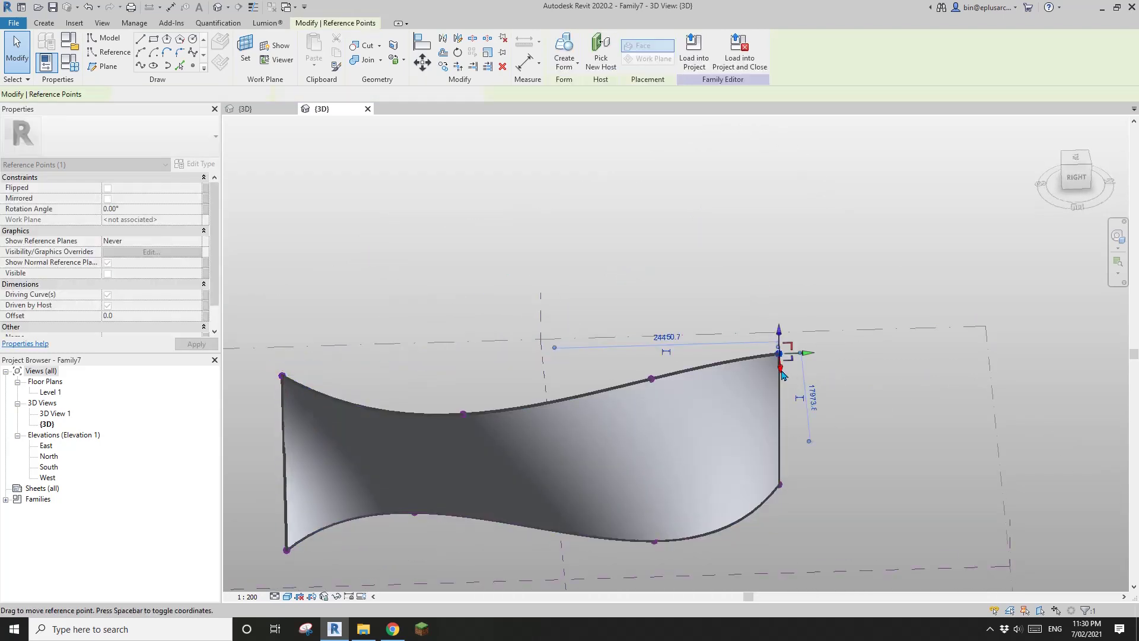
shift+middle_drag(782, 373, 943, 320)
click(940, 324)
shift+middle_drag(750, 391, 724, 343)
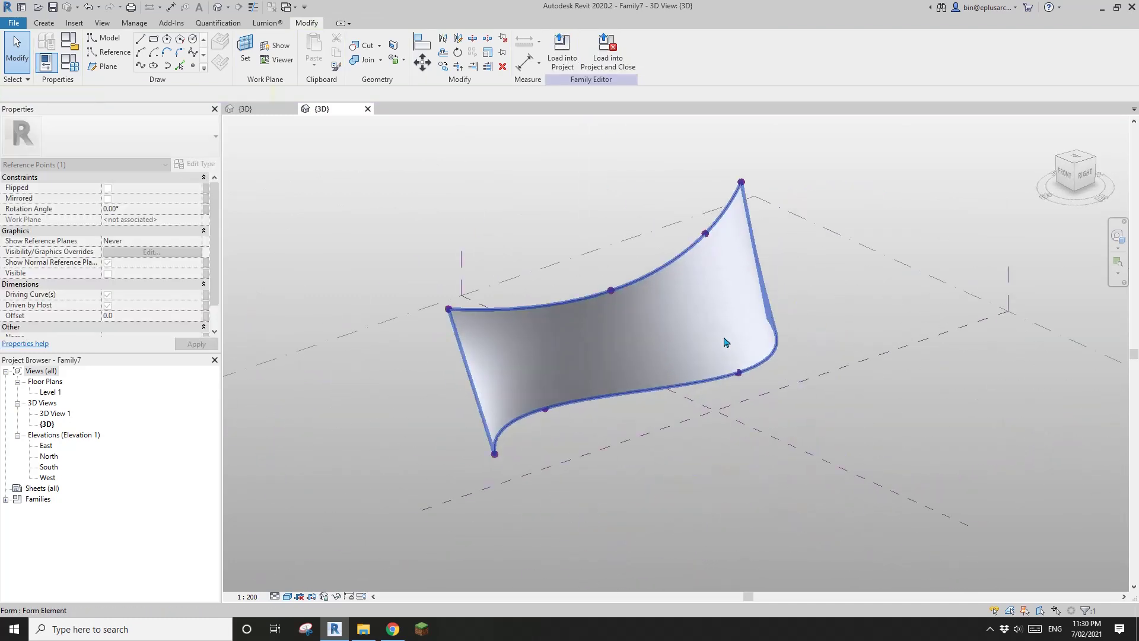
click(611, 291)
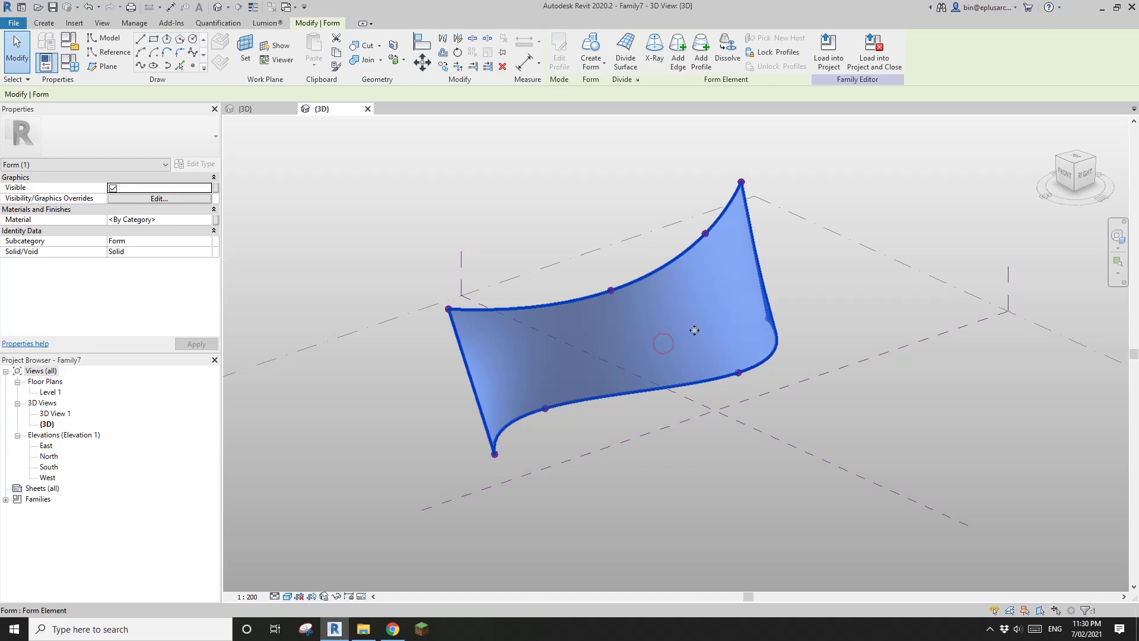
scroll(694, 330, up, 3)
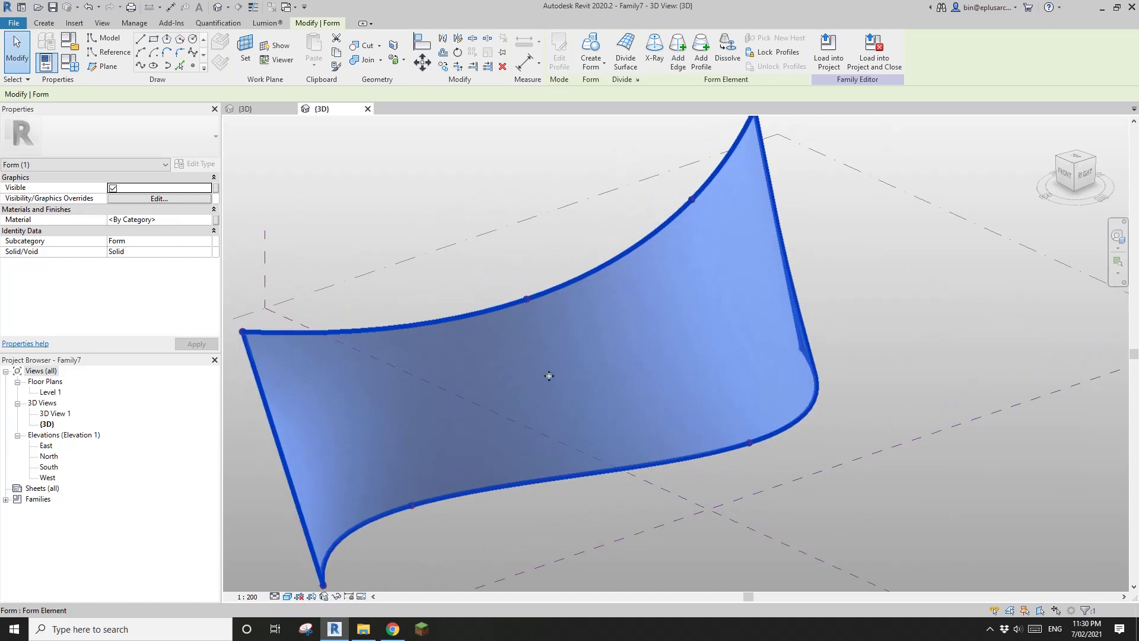
middle_drag(624, 375, 638, 369)
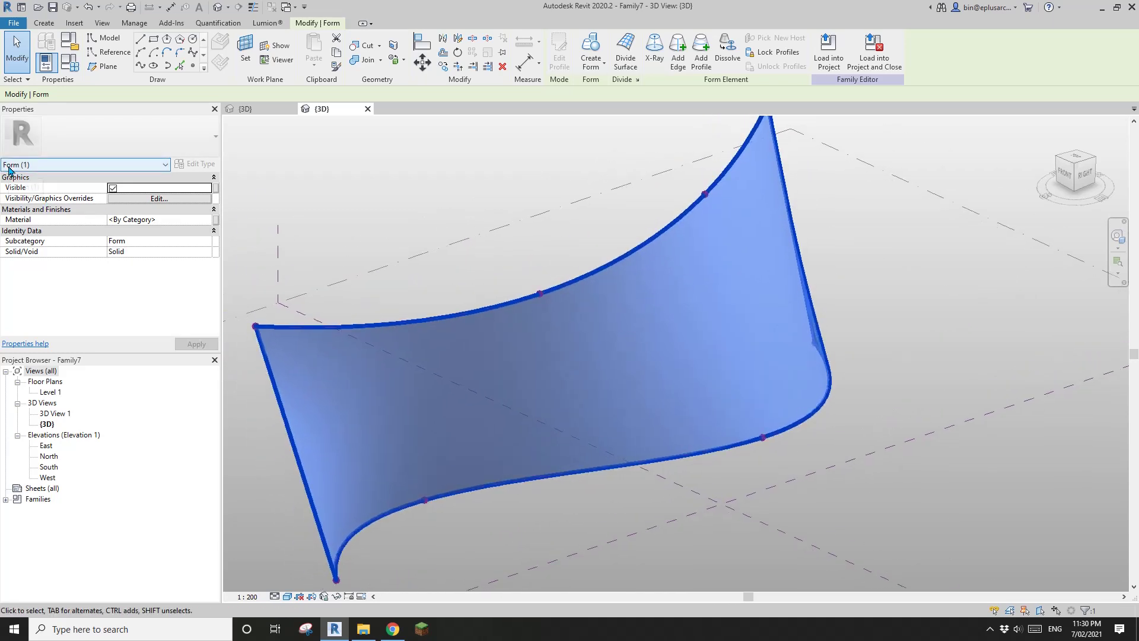
- Divide the warped surface into a 10 by 10 UV grid, then return to Family6
click(627, 59)
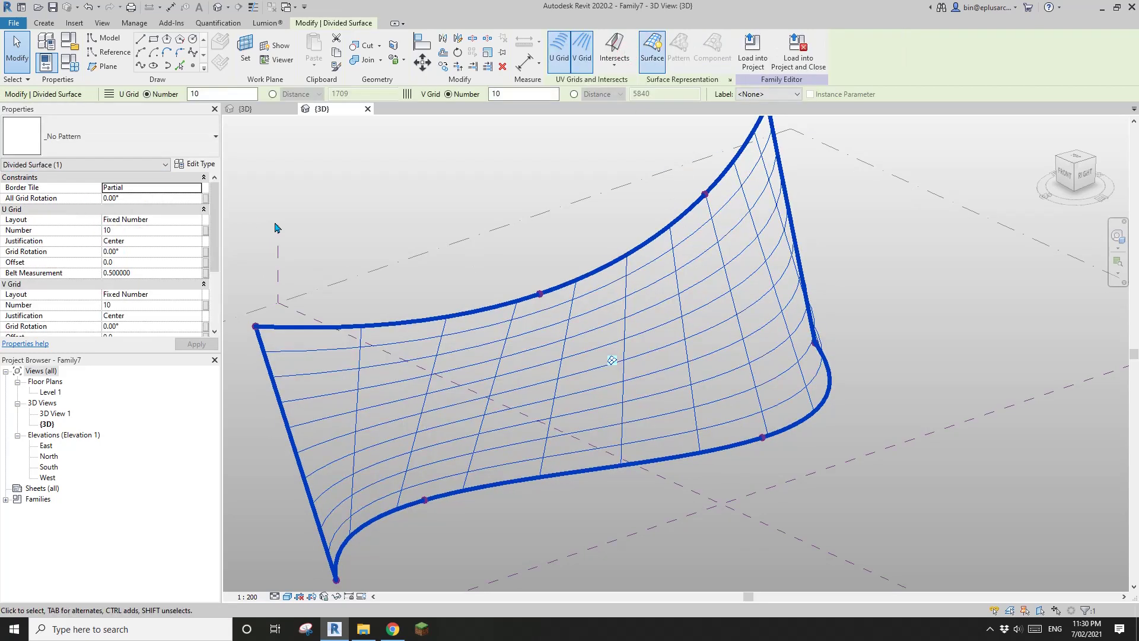
scroll(275, 227, down, 1)
click(168, 142)
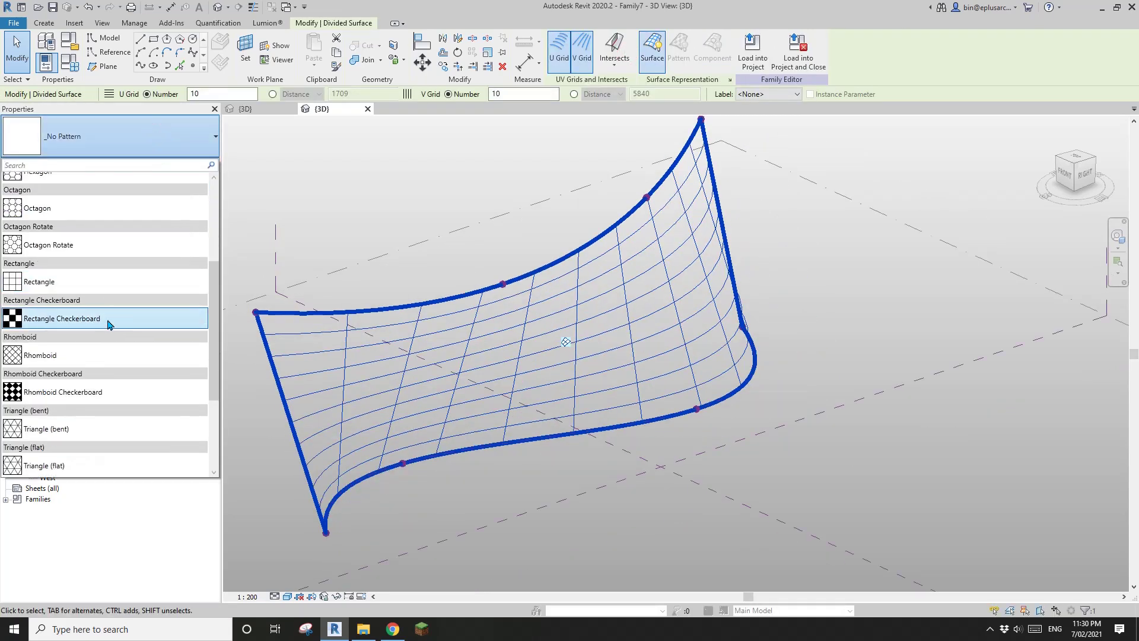
scroll(107, 323, down, 1)
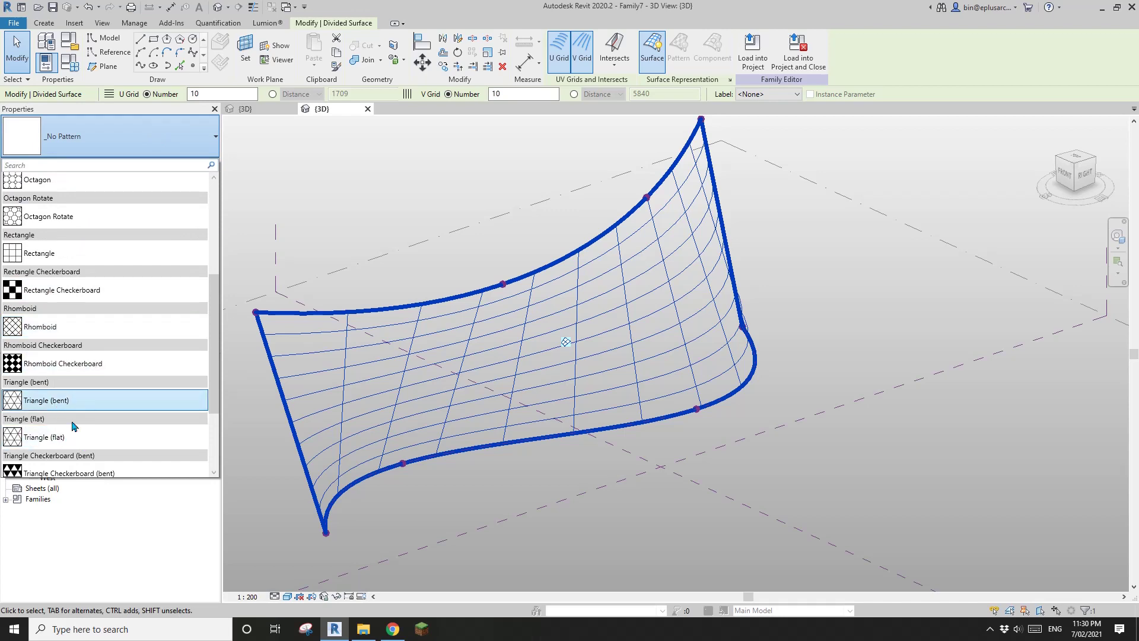
middle_drag(518, 285, 583, 296)
scroll(583, 295, down, 1)
click(466, 239)
click(255, 110)
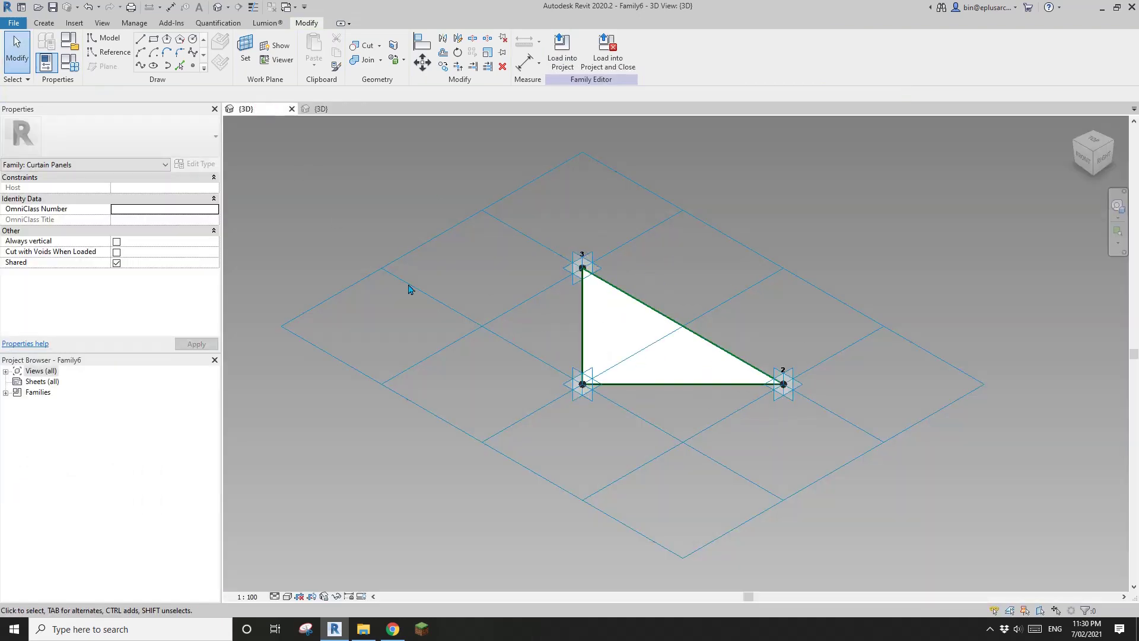
- Load Family6 into the mass and assign it as the divided surface's panel type
middle_drag(357, 183, 333, 189)
click(563, 64)
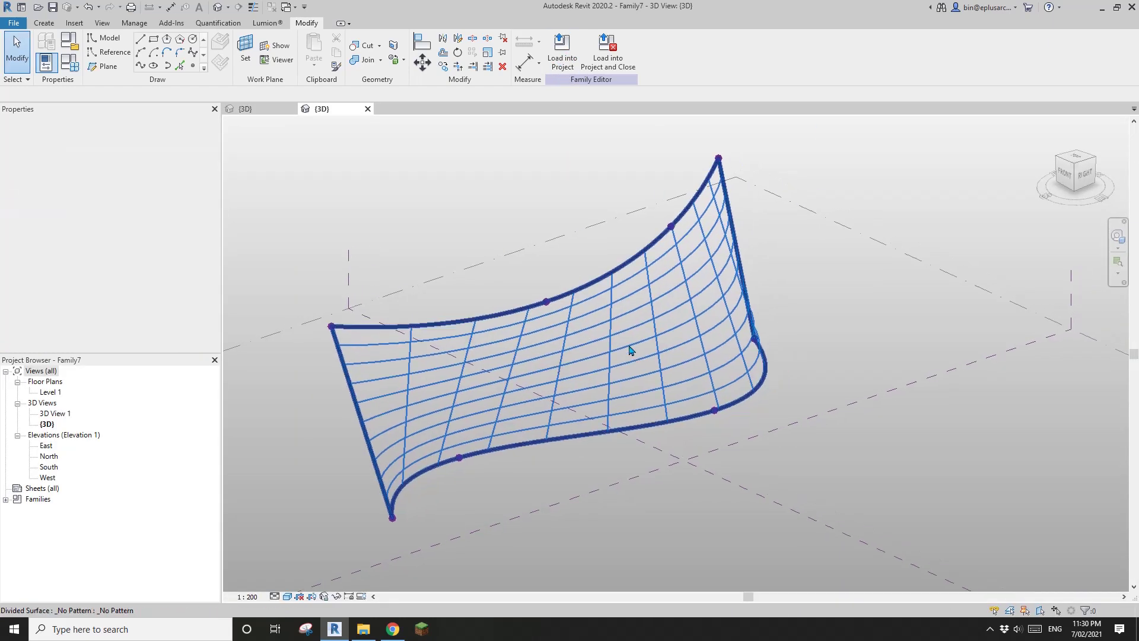
click(585, 335)
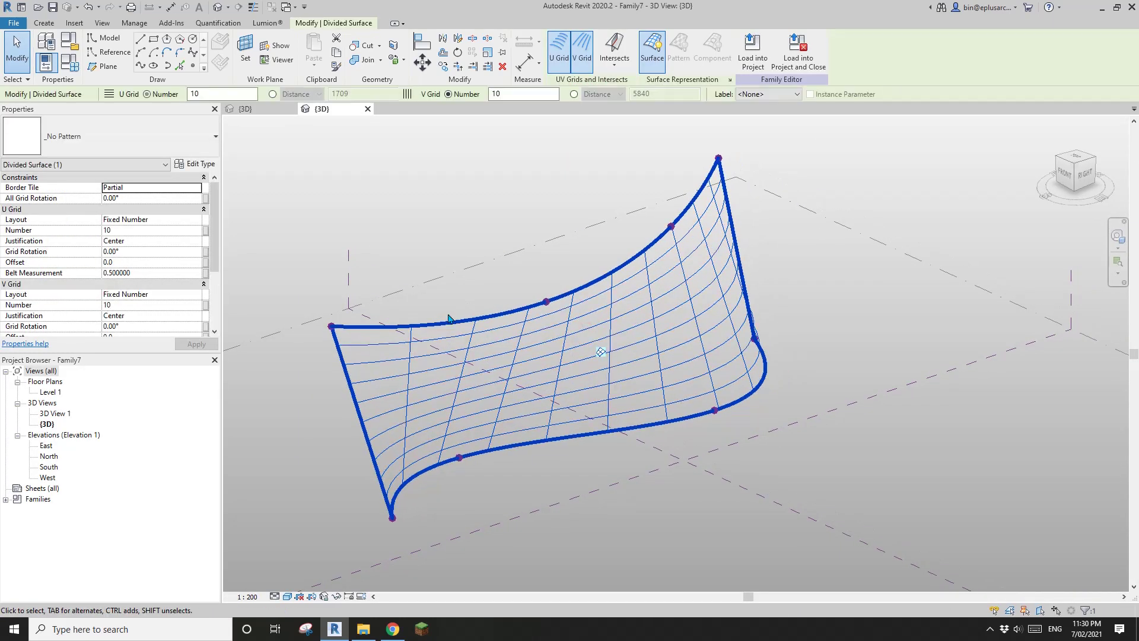
click(118, 131)
scroll(76, 337, down, 5)
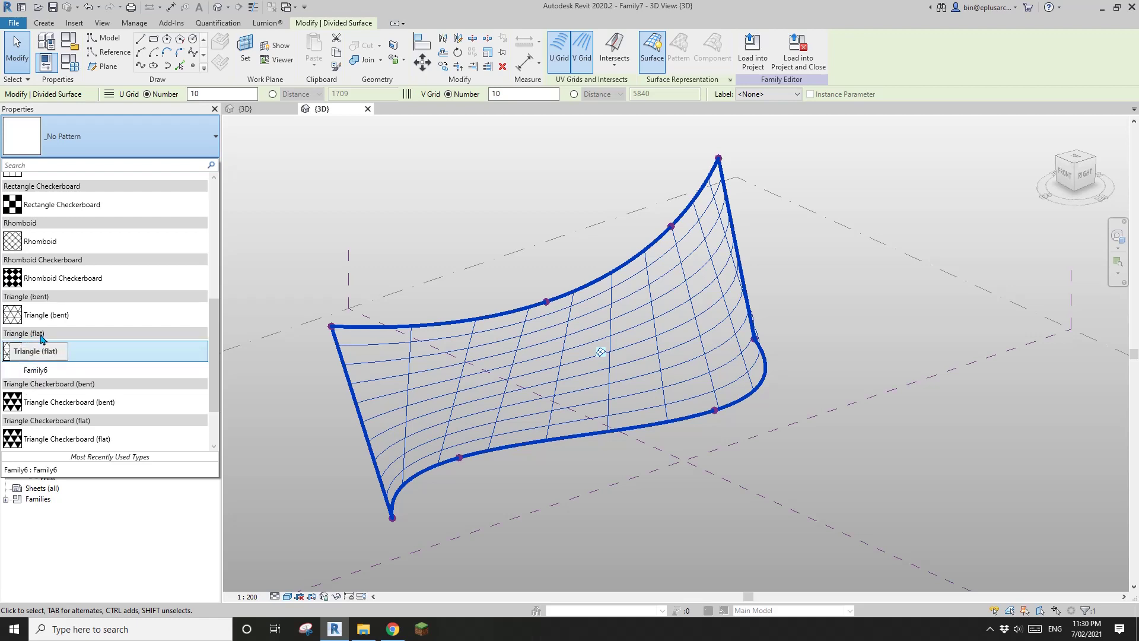
click(41, 371)
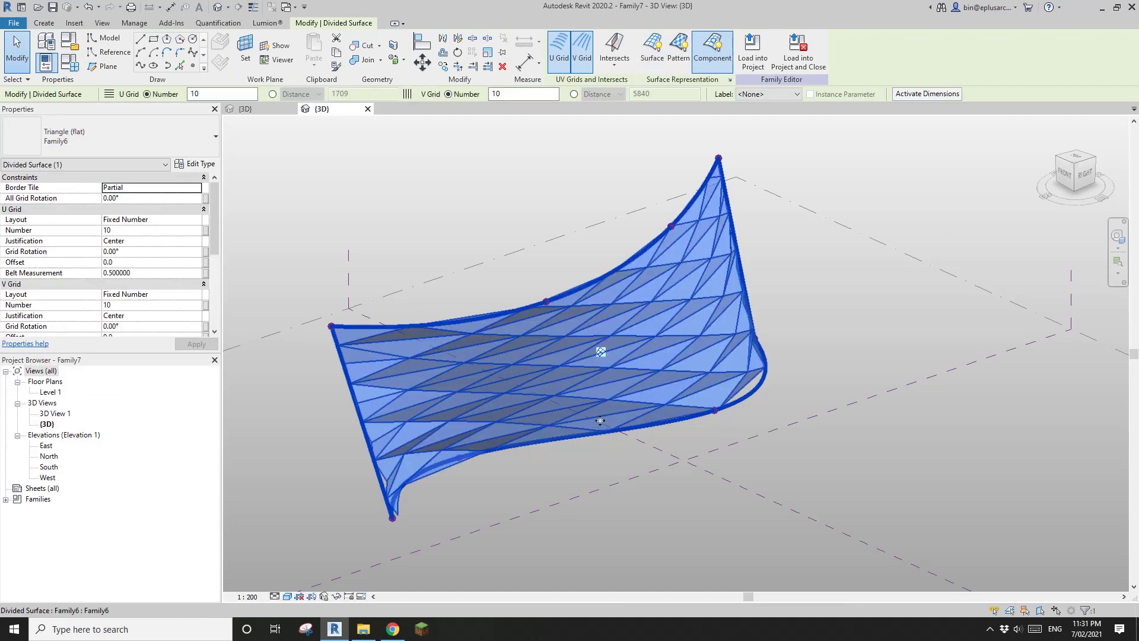
middle_drag(600, 420, 698, 368)
- Orbit around the panelled surface, selecting the form and a single triangular panel to inspect them
click(646, 436)
scroll(643, 436, up, 2)
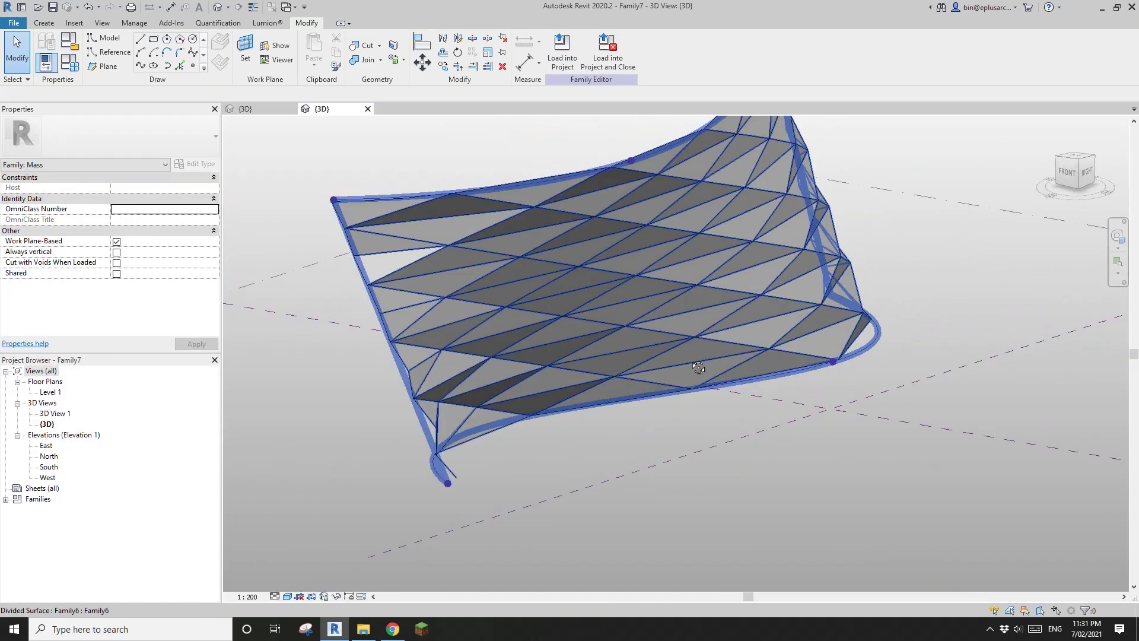
click(703, 297)
scroll(702, 290, down, 1)
middle_drag(703, 291, 578, 361)
shift+middle_drag(599, 412, 498, 422)
click(682, 373)
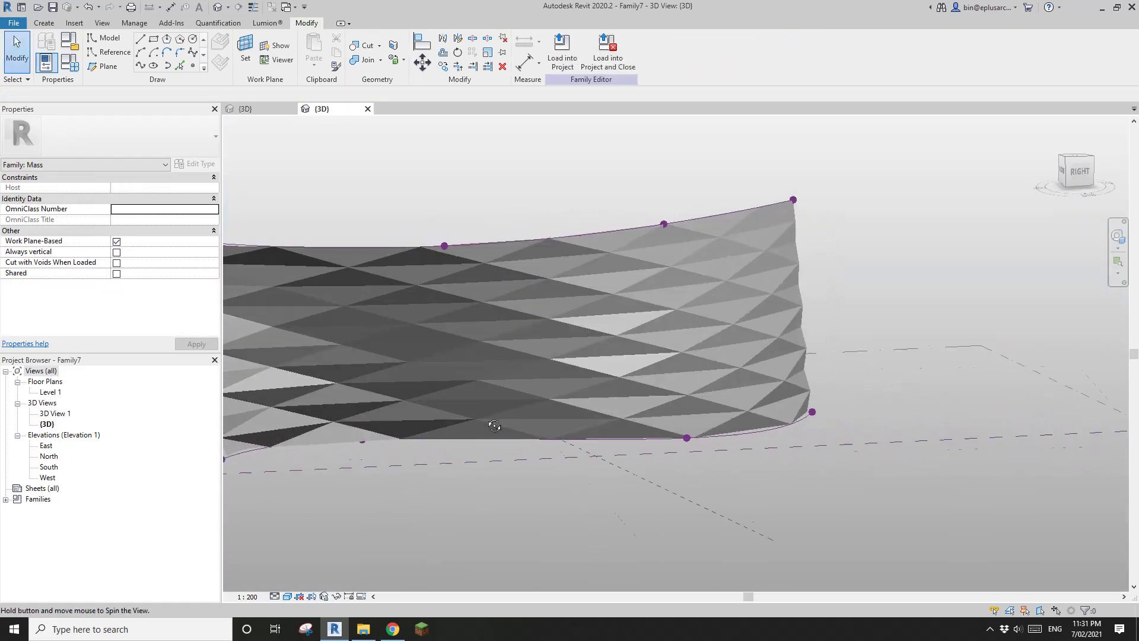
scroll(580, 352, up, 3)
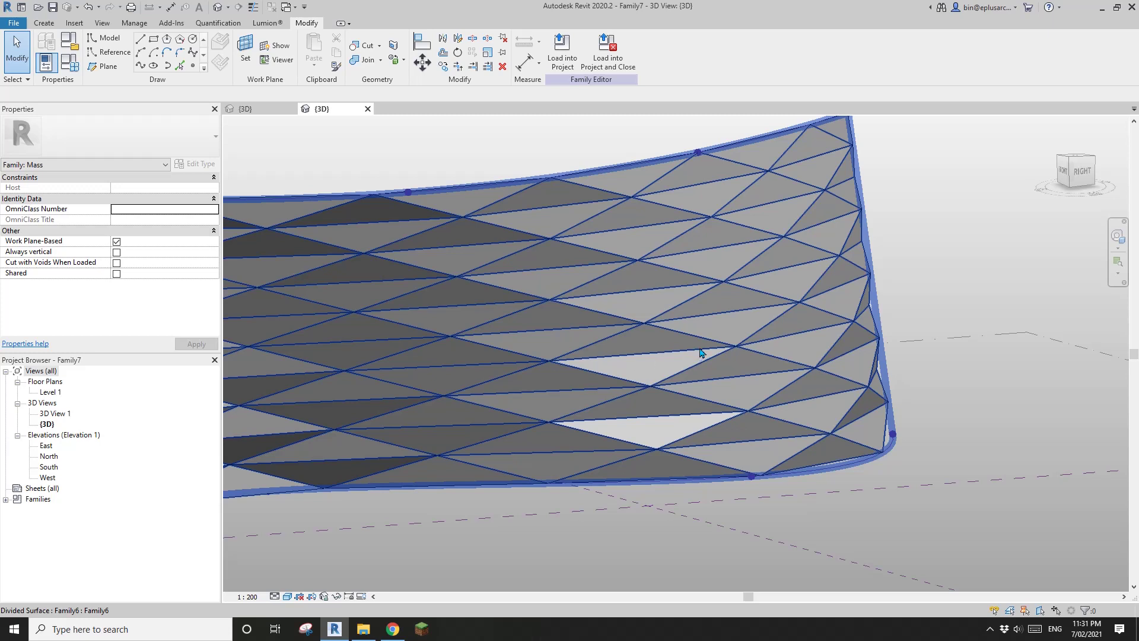
click(650, 343)
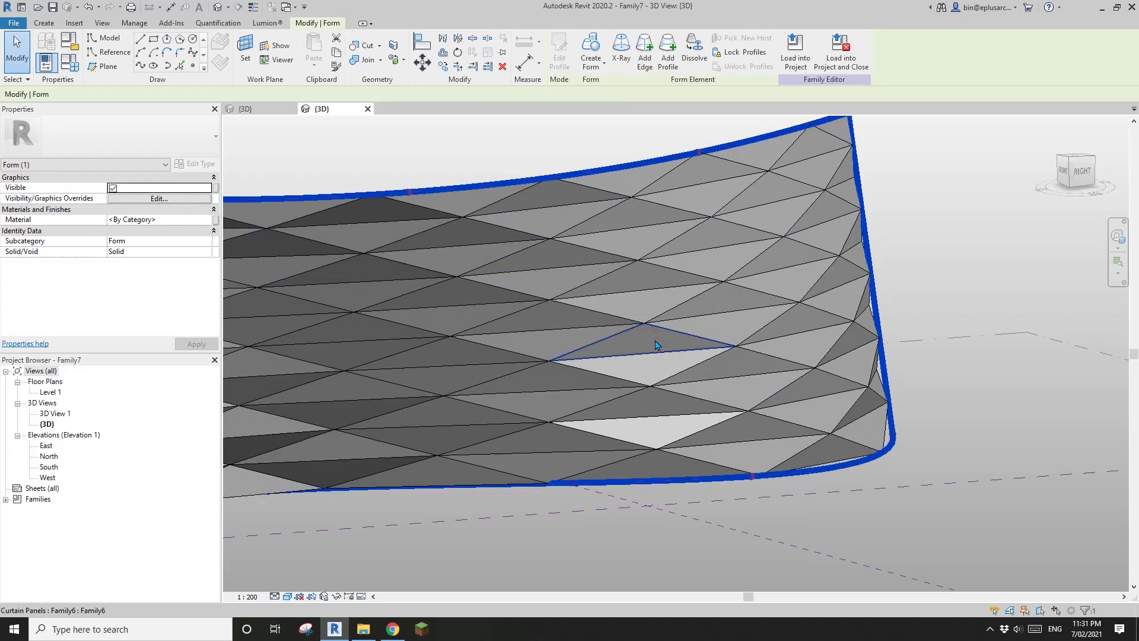
click(656, 344)
shift+middle_drag(678, 361, 686, 387)
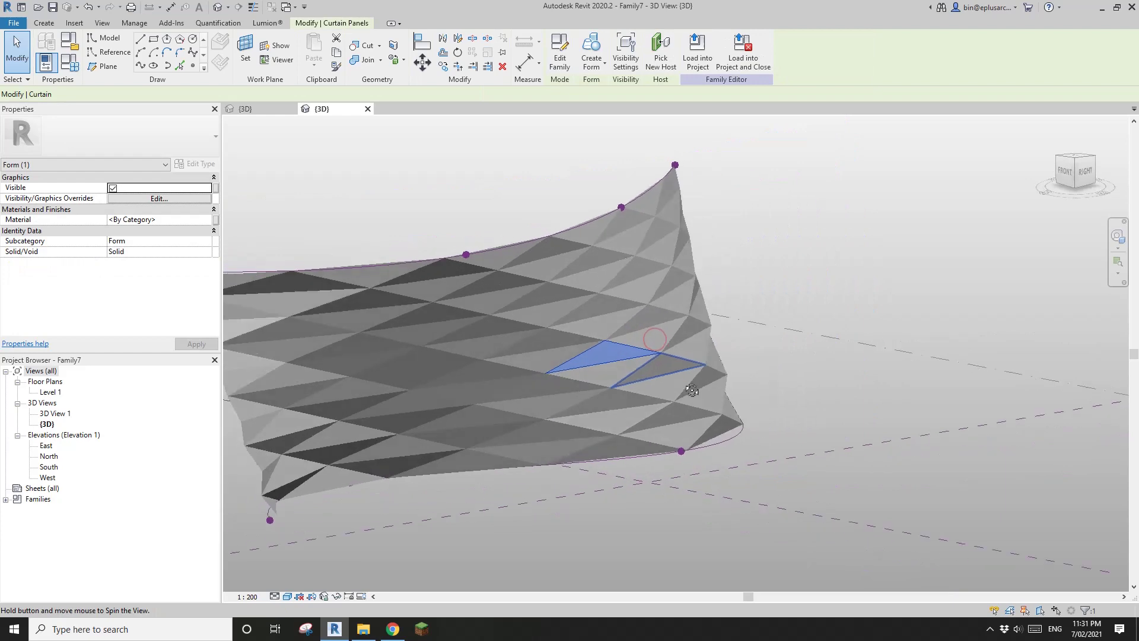
- Go back to the Family7 mass view and select the panelled divided surface
click(250, 110)
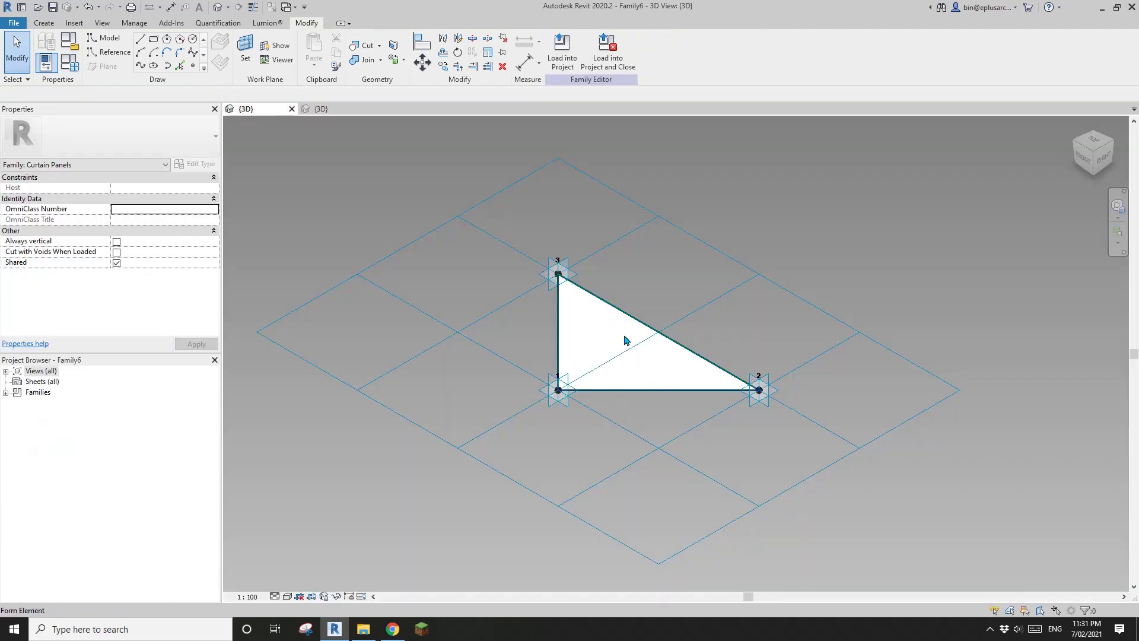
click(326, 114)
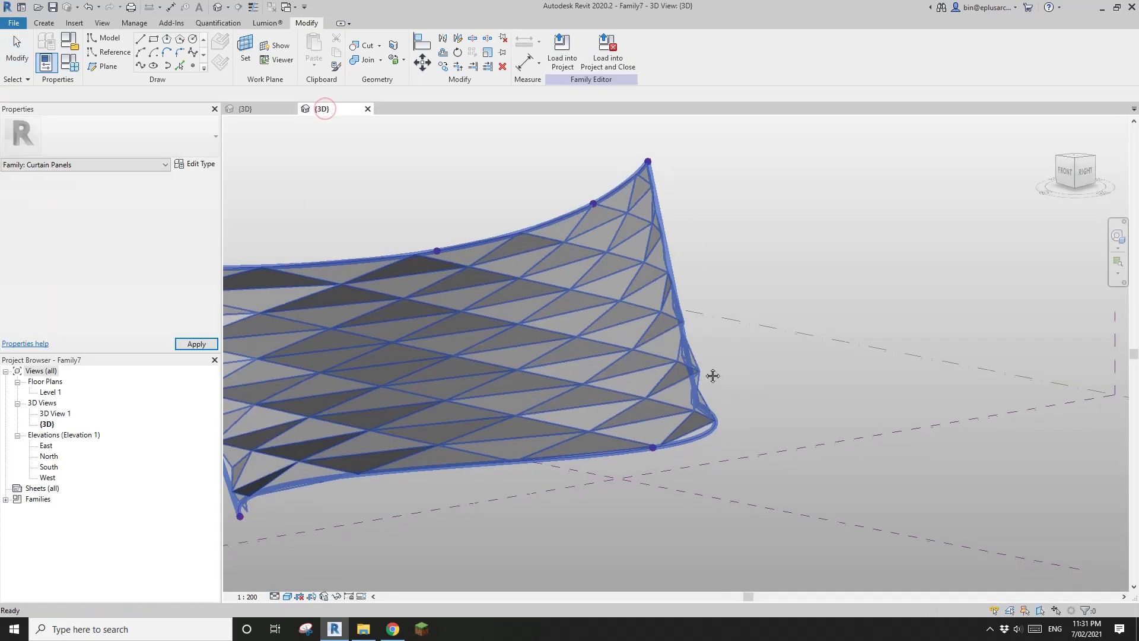
scroll(569, 404, up, 5)
shift+middle_drag(570, 404, 557, 337)
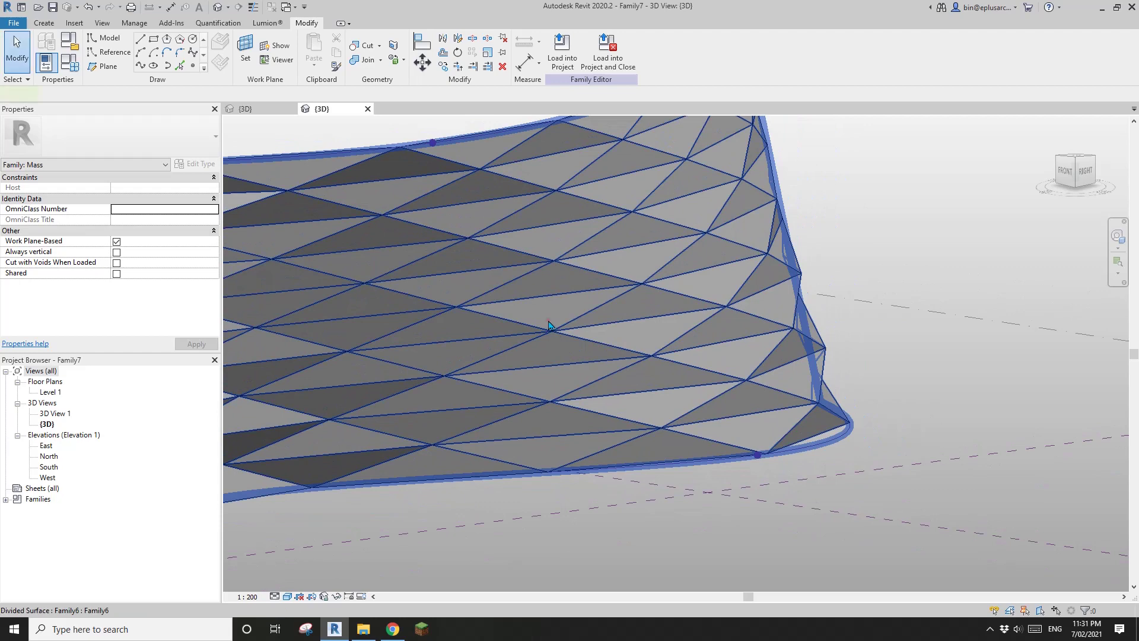
click(548, 323)
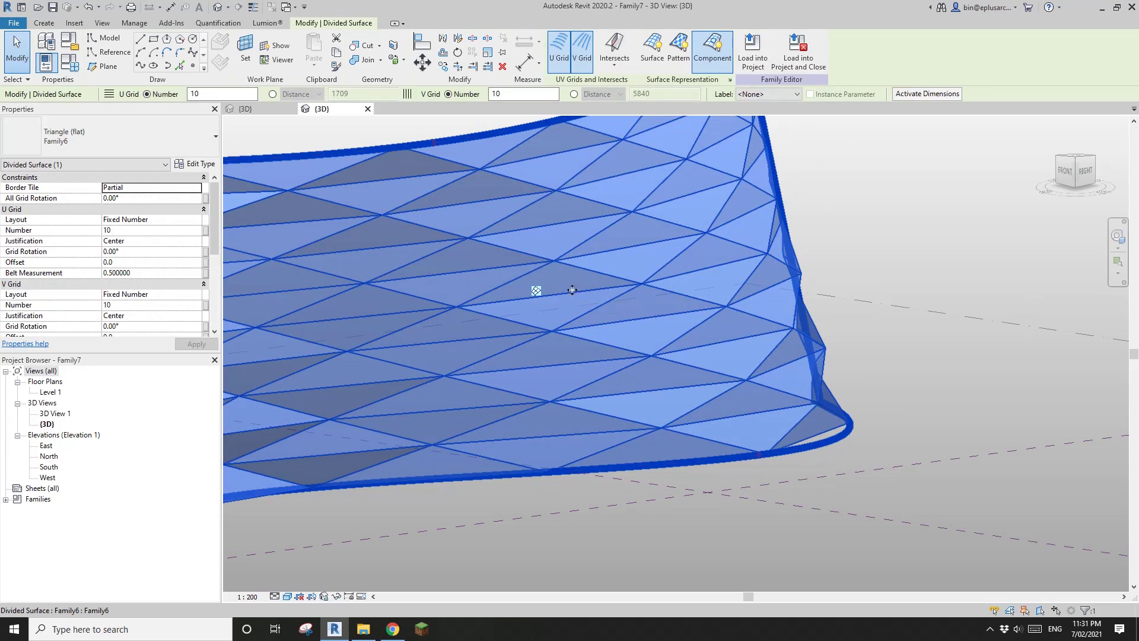
- Show the surface and uncheck UV Grids and Intersect Lines in Surface Representation
shift+middle_drag(574, 287, 652, 229)
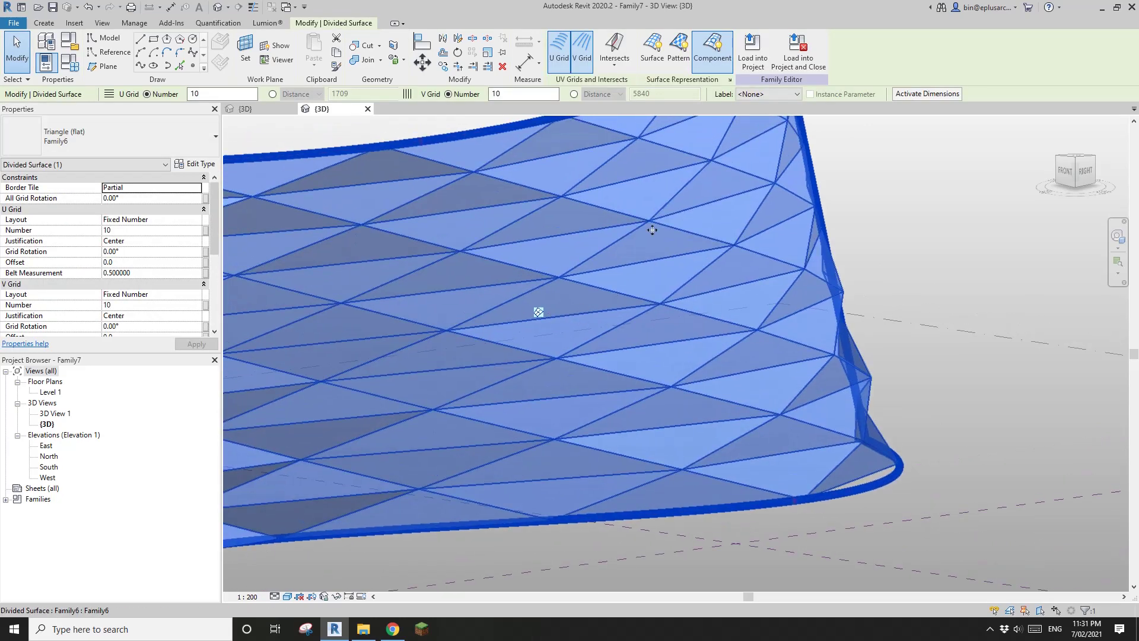
click(655, 59)
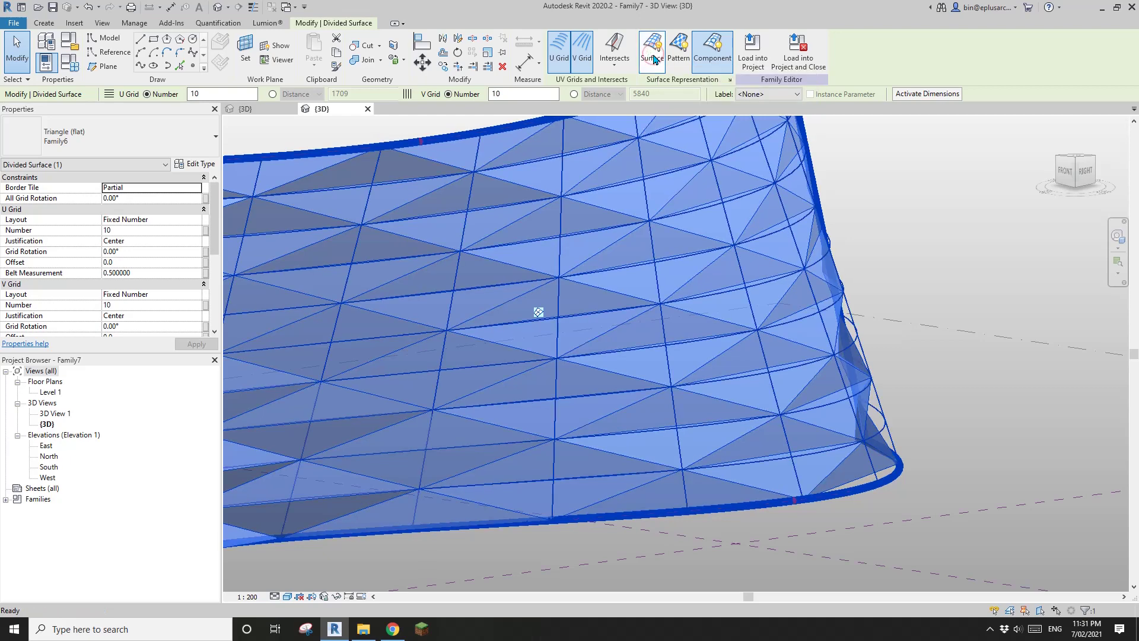
click(731, 81)
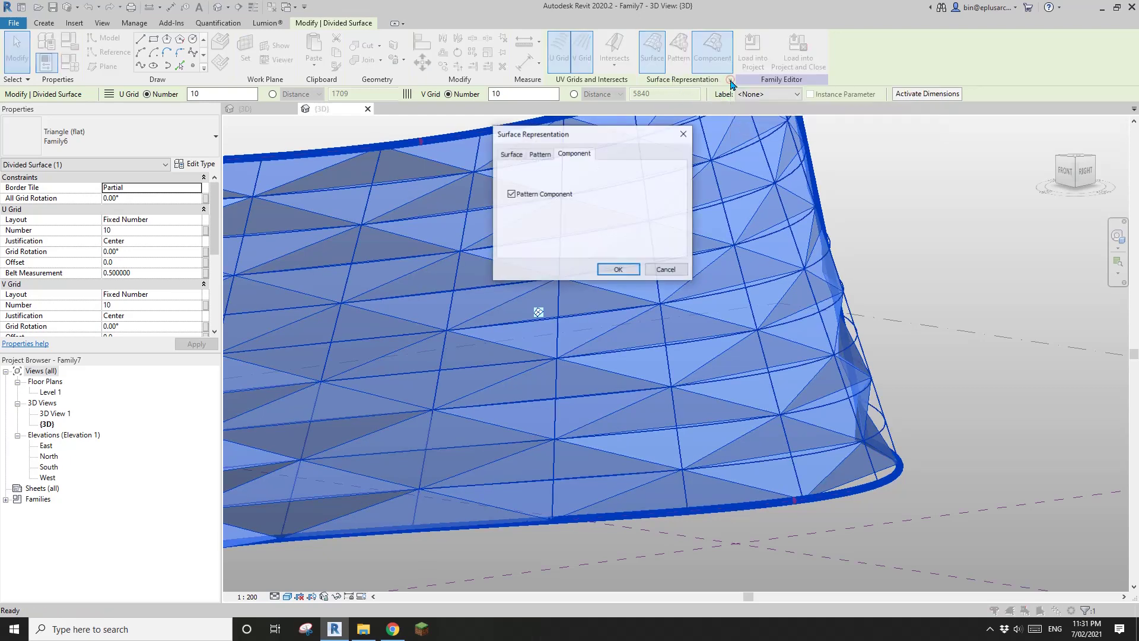
click(511, 155)
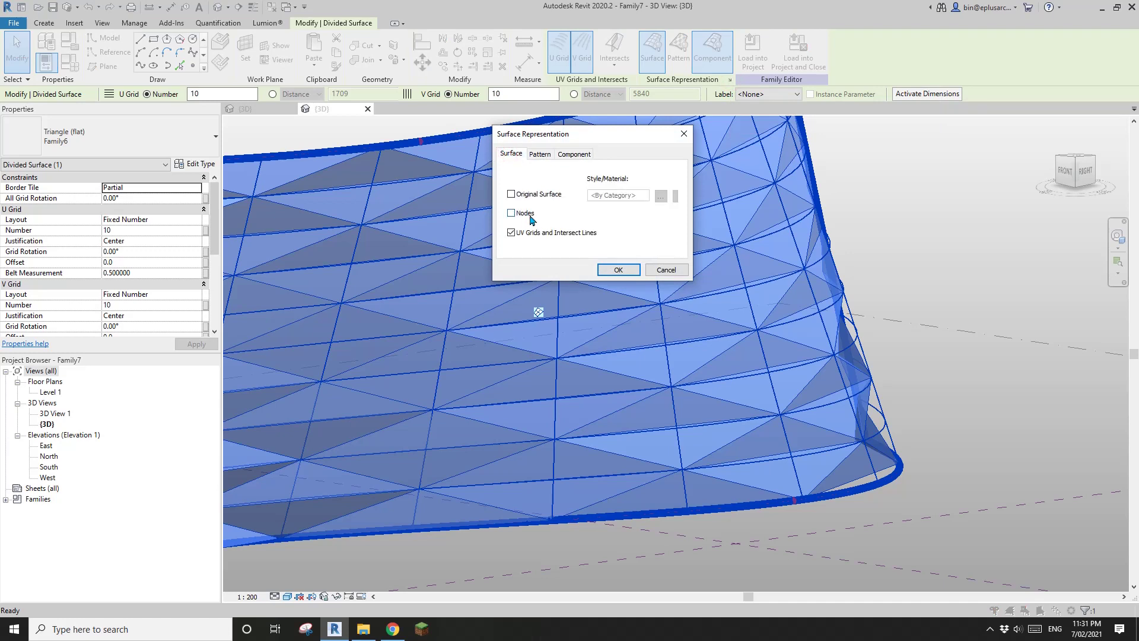
click(511, 233)
click(619, 270)
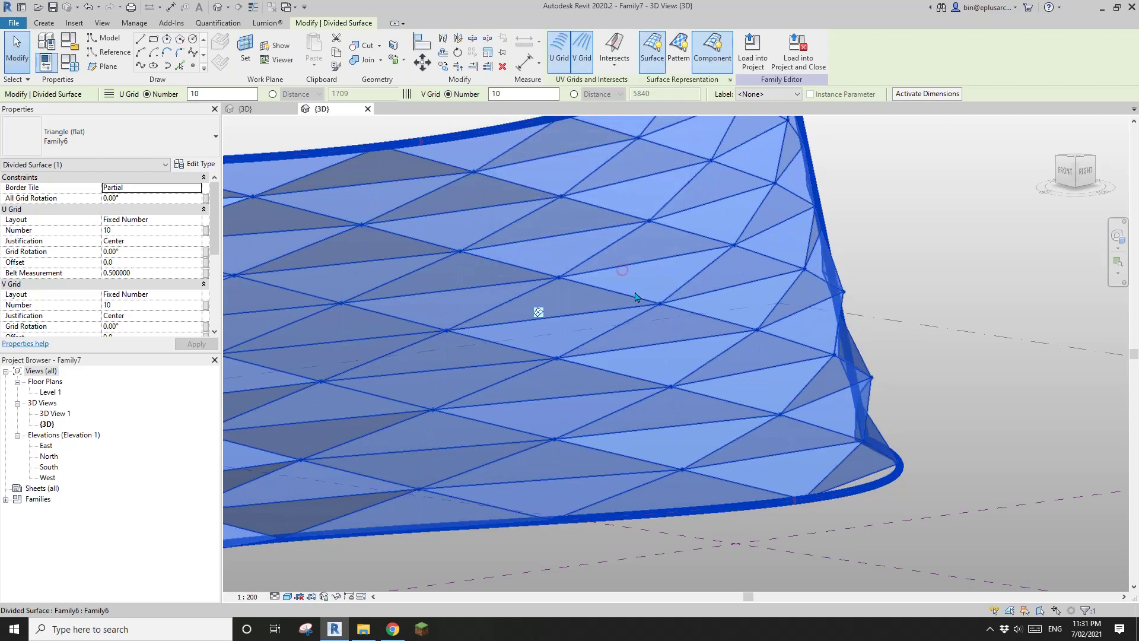
key(Escape)
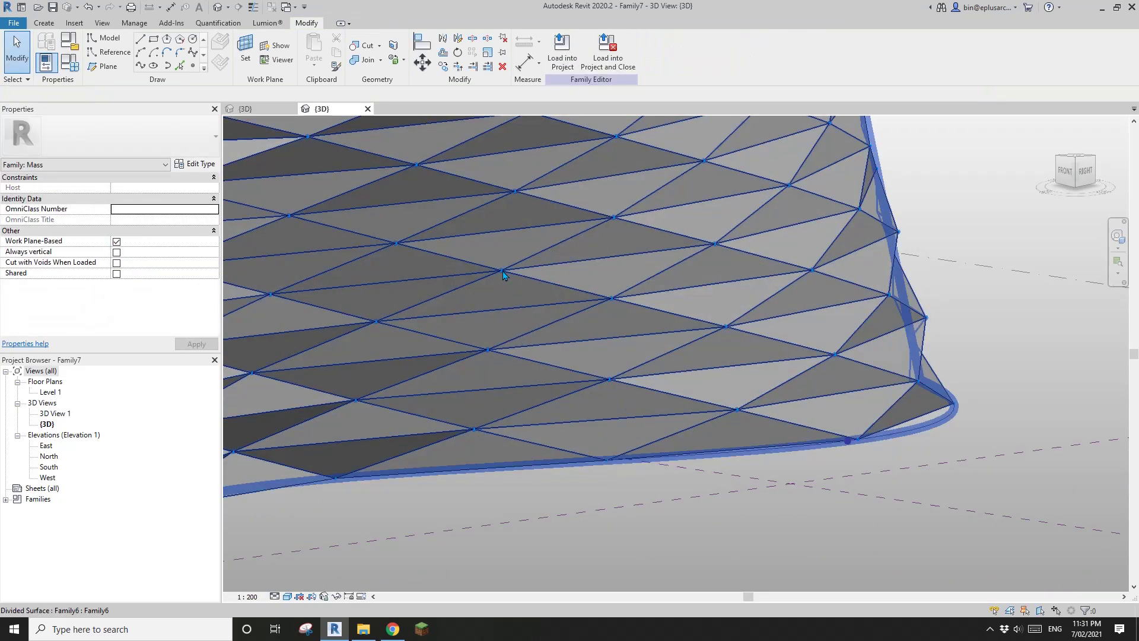
middle_drag(600, 300, 717, 358)
scroll(717, 358, up, 1)
click(676, 320)
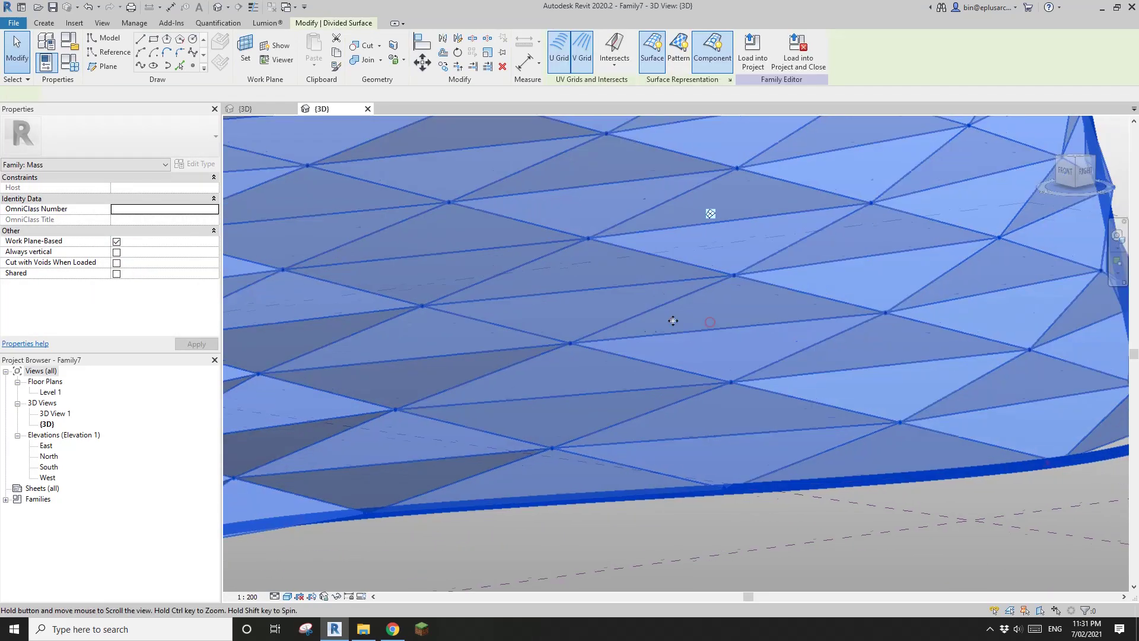
shift+middle_drag(674, 320, 711, 339)
scroll(696, 335, up, 1)
key(Escape)
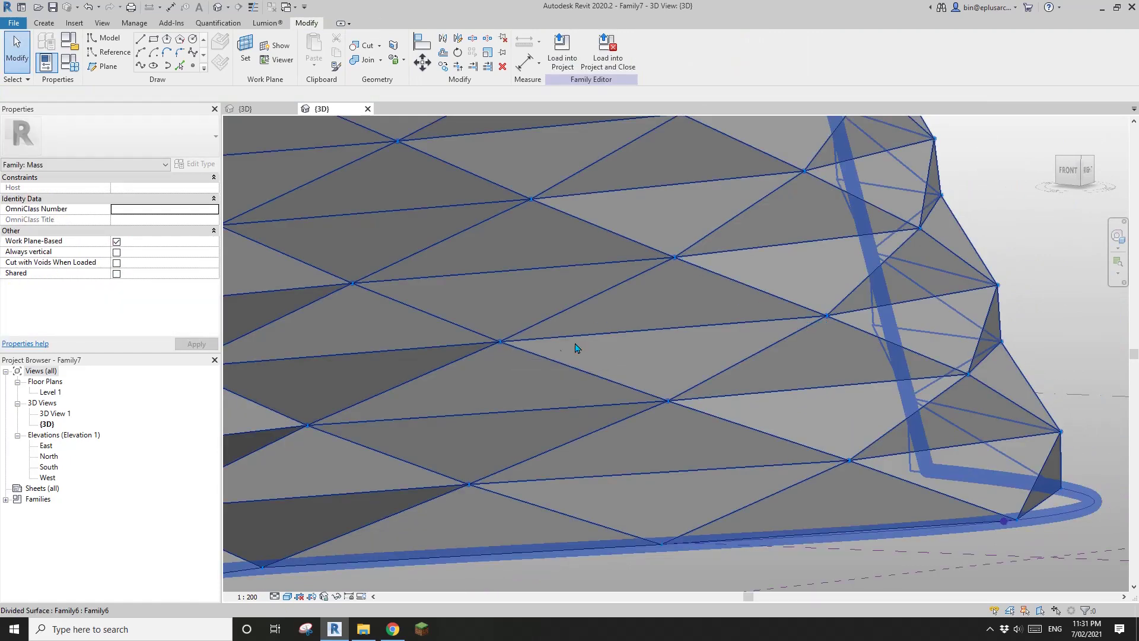
middle_drag(611, 313, 612, 314)
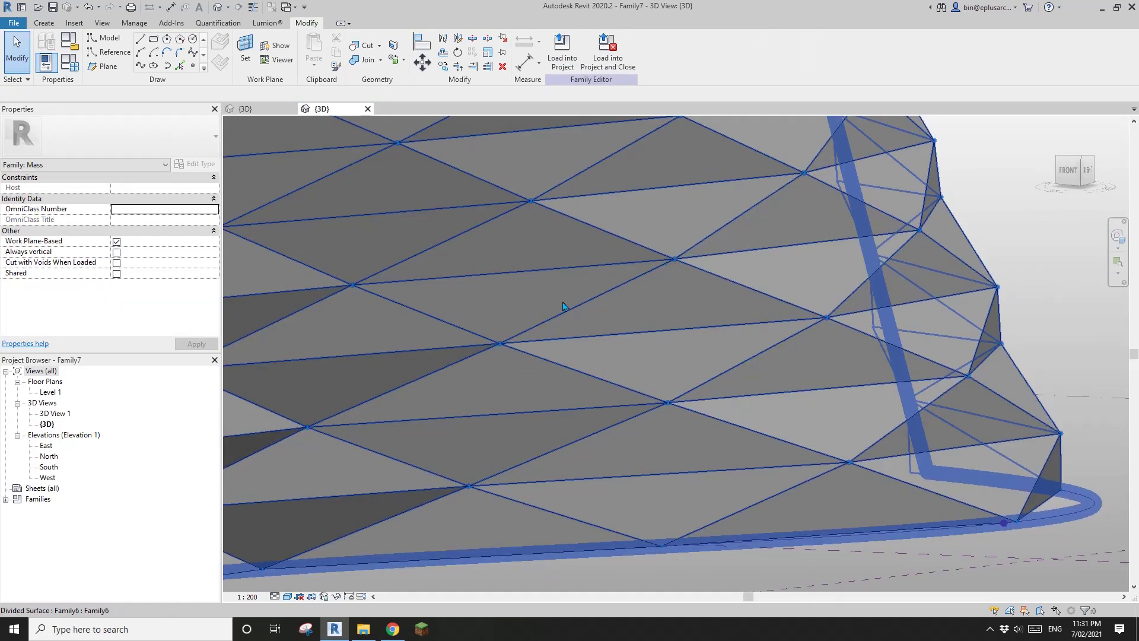
scroll(623, 297, down, 4)
scroll(682, 285, up, 4)
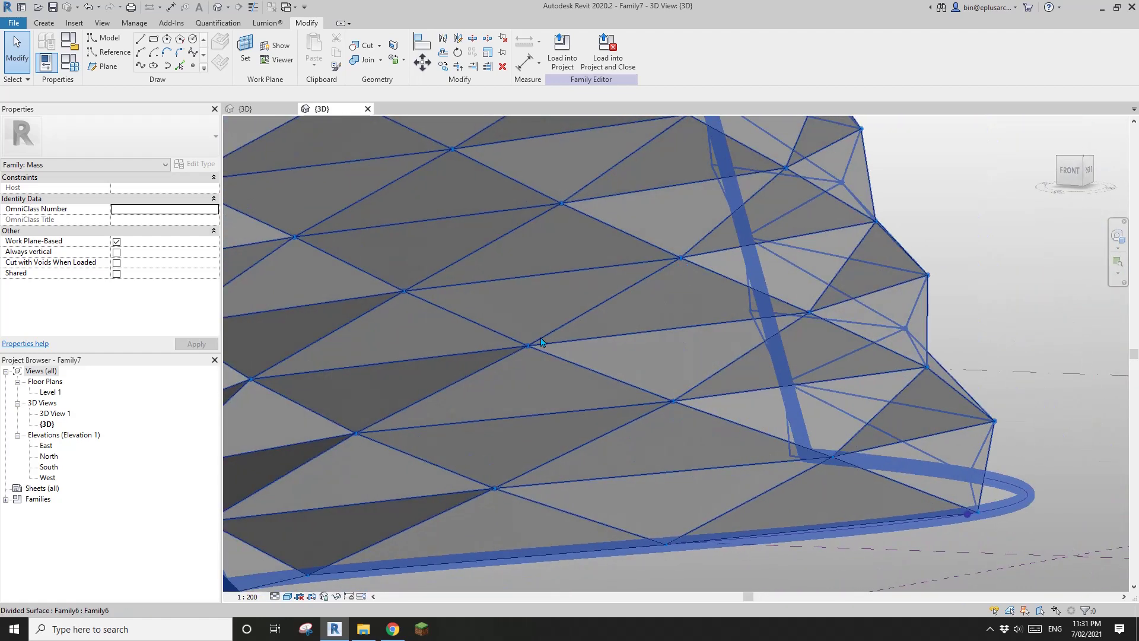
scroll(541, 341, up, 3)
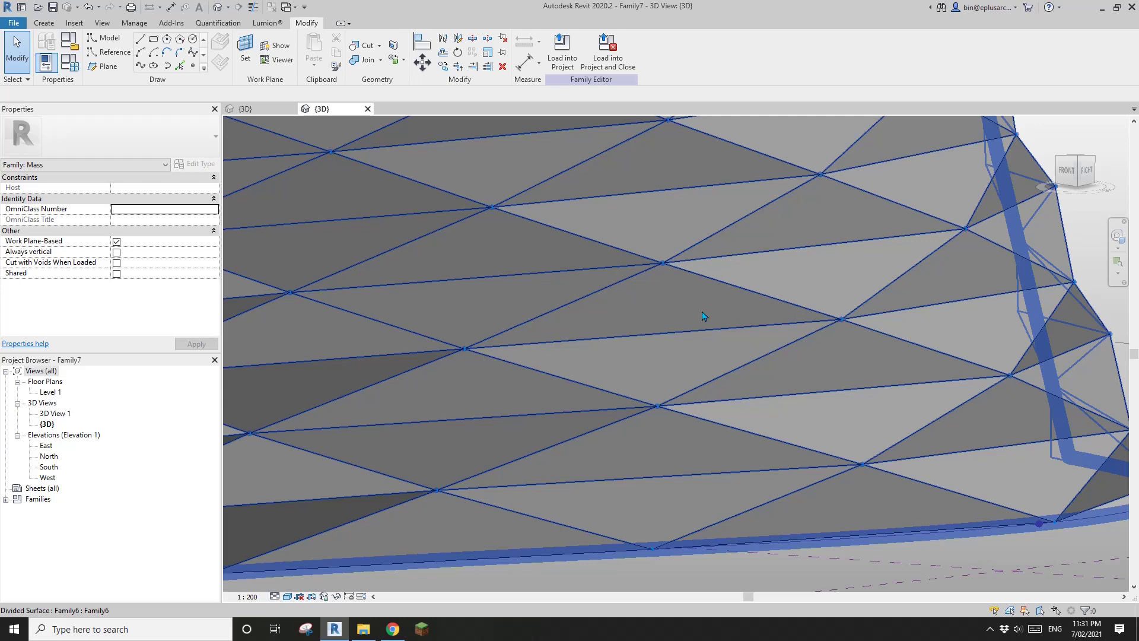
scroll(701, 332, down, 4)
scroll(808, 321, up, 5)
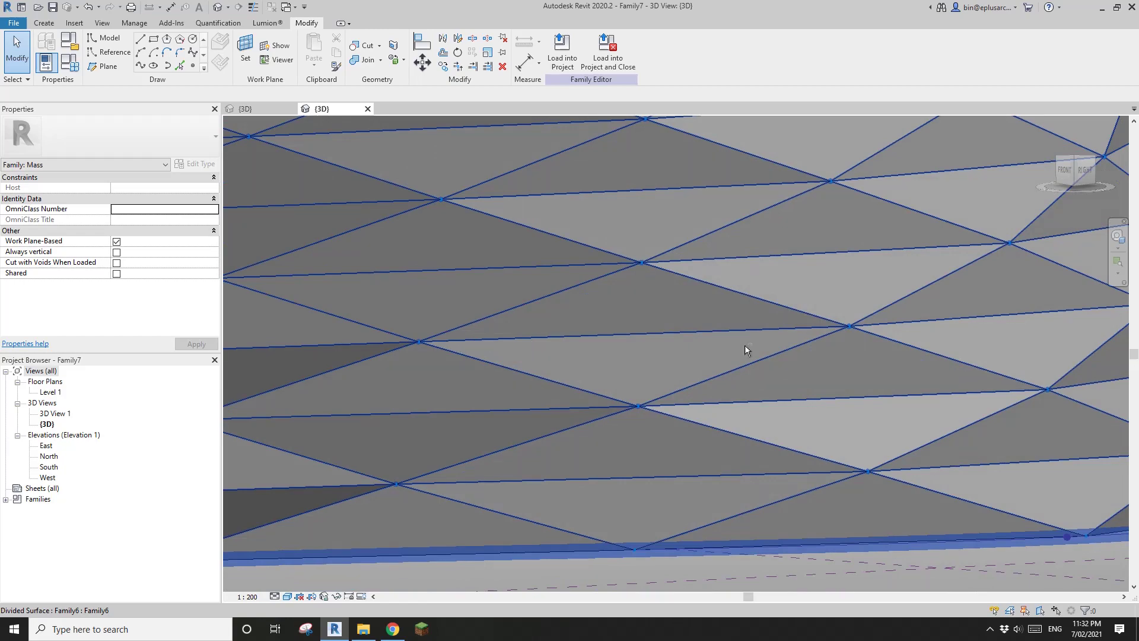
shift+middle_drag(745, 345, 623, 298)
shift+middle_drag(599, 342, 890, 369)
scroll(773, 369, down, 7)
scroll(716, 394, up, 2)
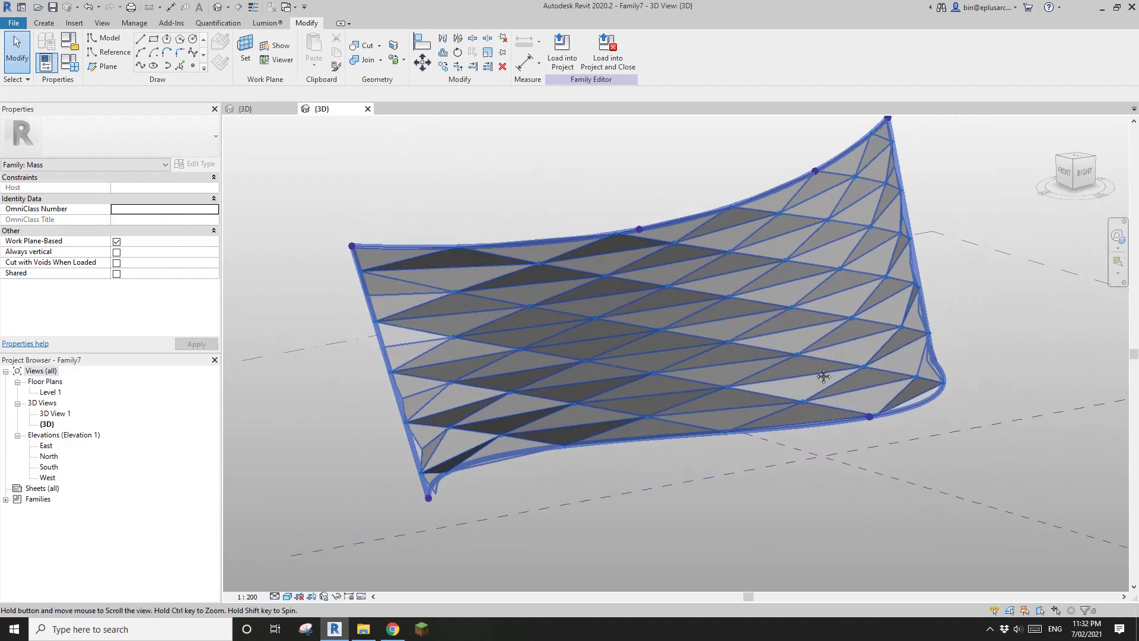
scroll(823, 376, up, 1)
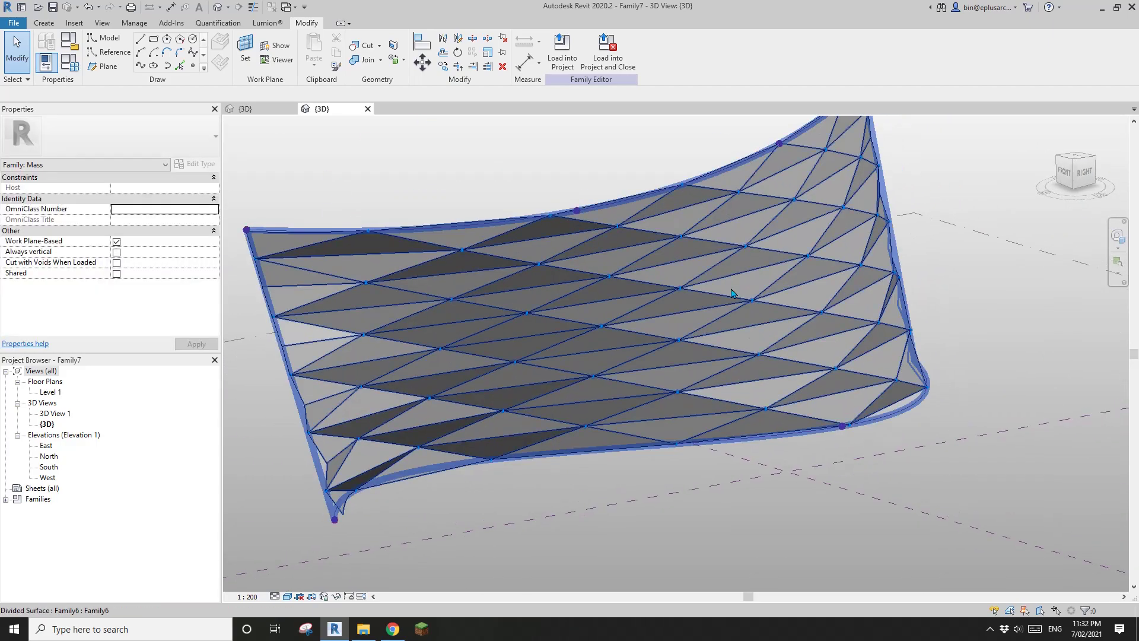
- In the Family6 panel view, change the tile pattern grid to Triangle (bent)
click(261, 109)
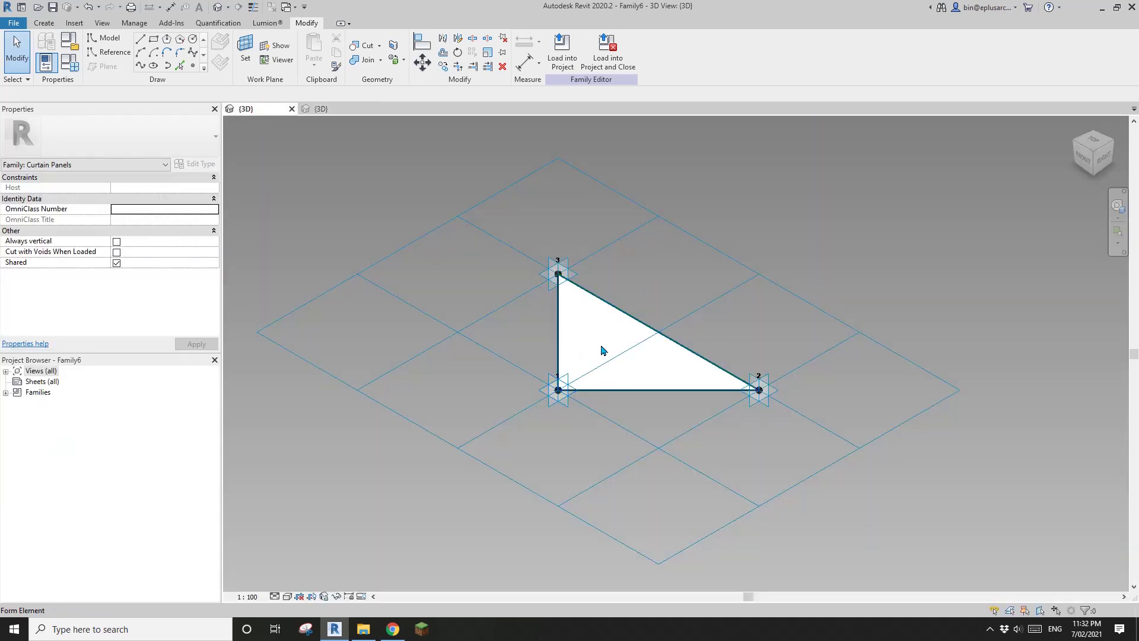
scroll(601, 350, up, 2)
scroll(511, 305, down, 1)
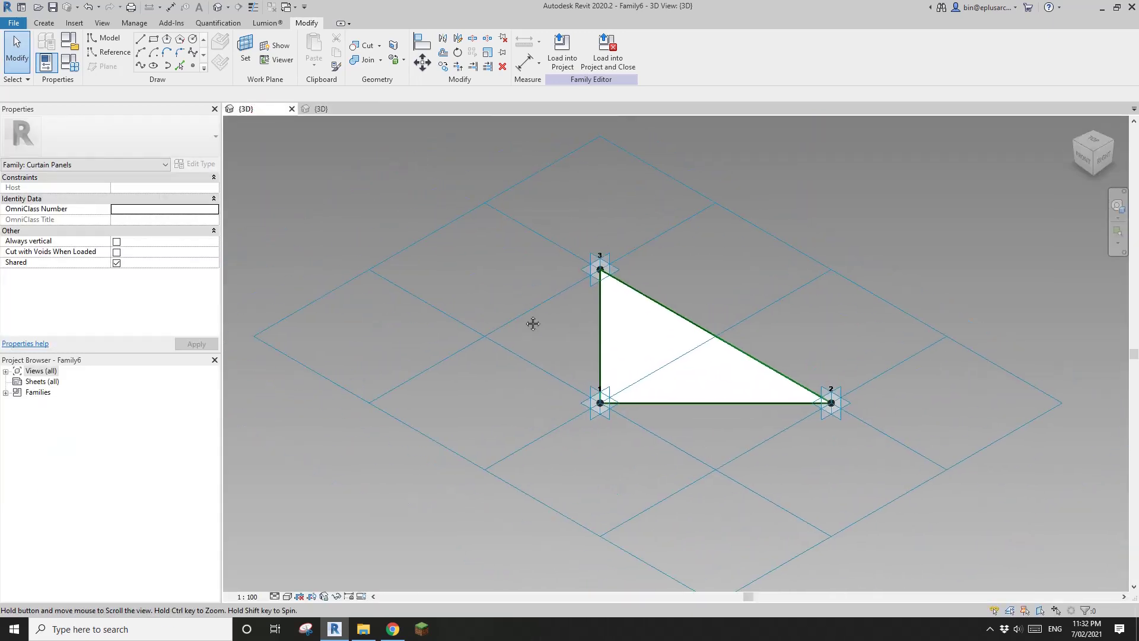
click(447, 225)
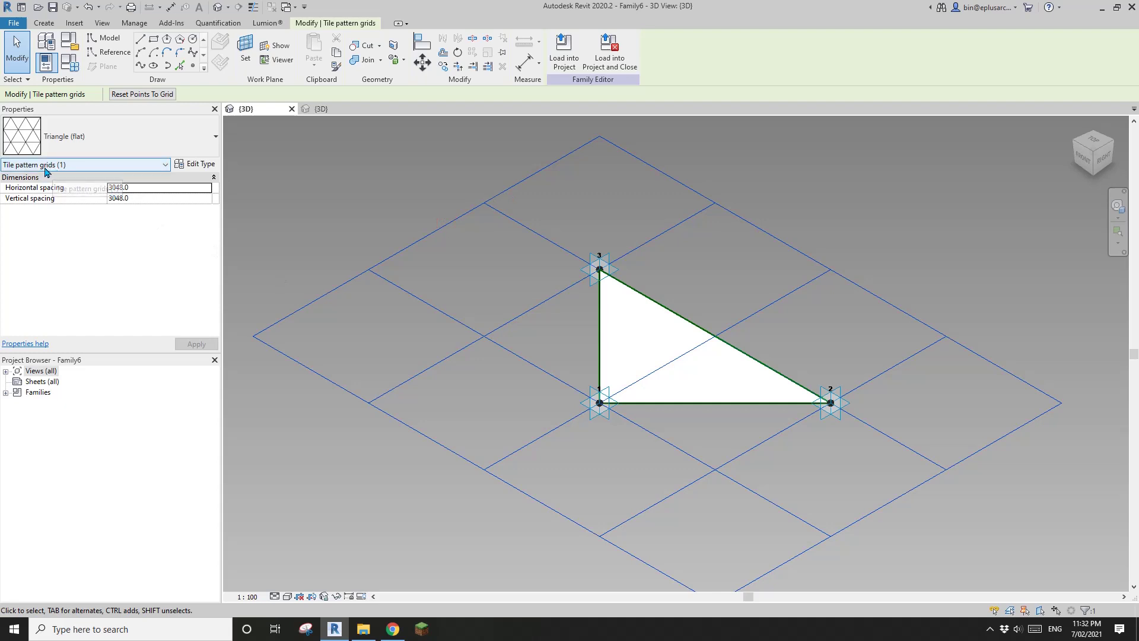
click(59, 137)
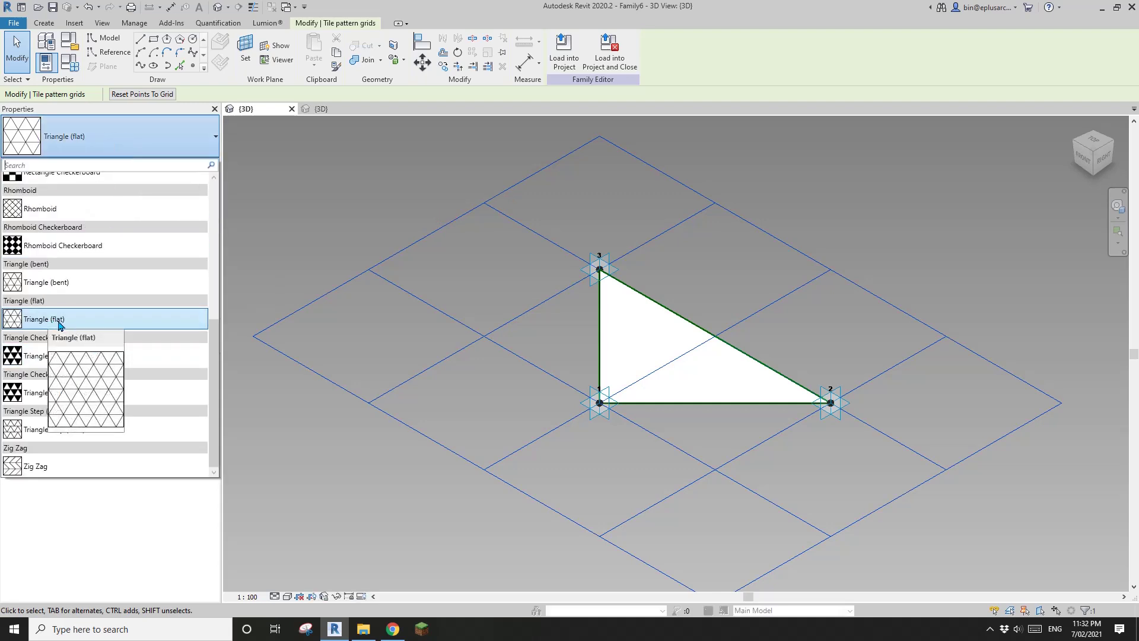
click(59, 283)
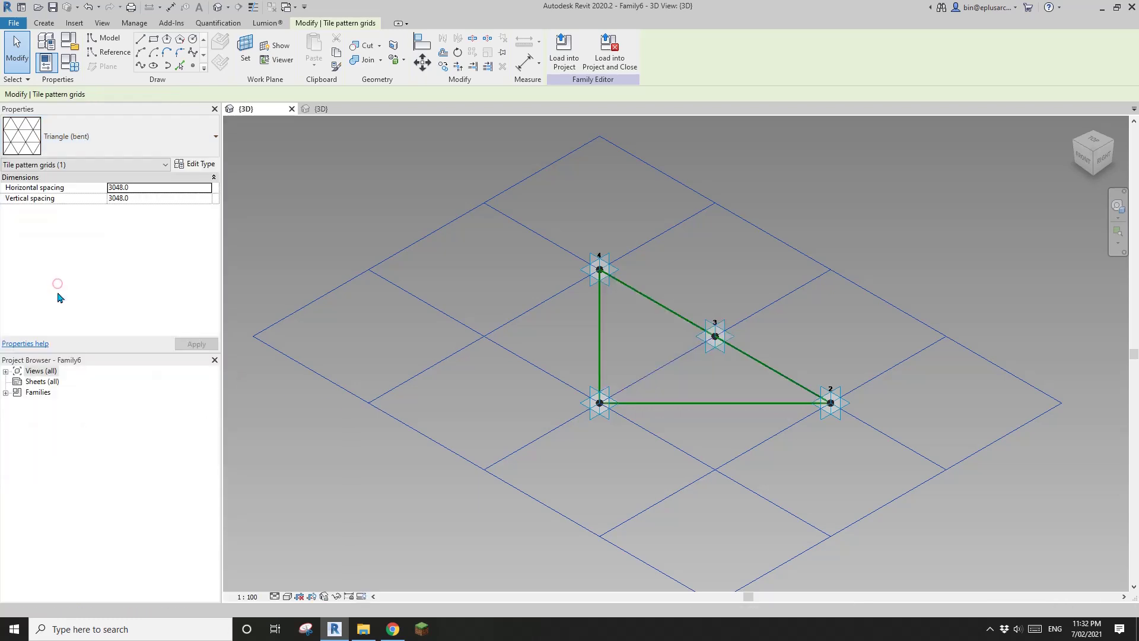
- Fill the triangle's chain of lines with a flat surface and load Family6 into the Family7 project
middle_drag(737, 306, 674, 374)
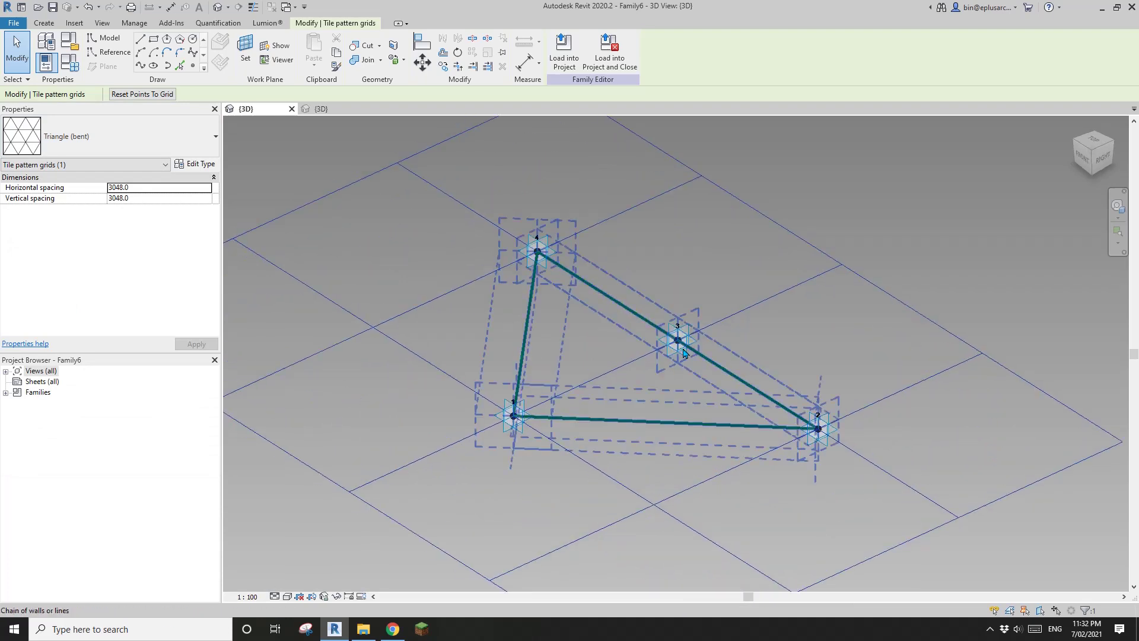
shift+middle_drag(681, 350, 730, 405)
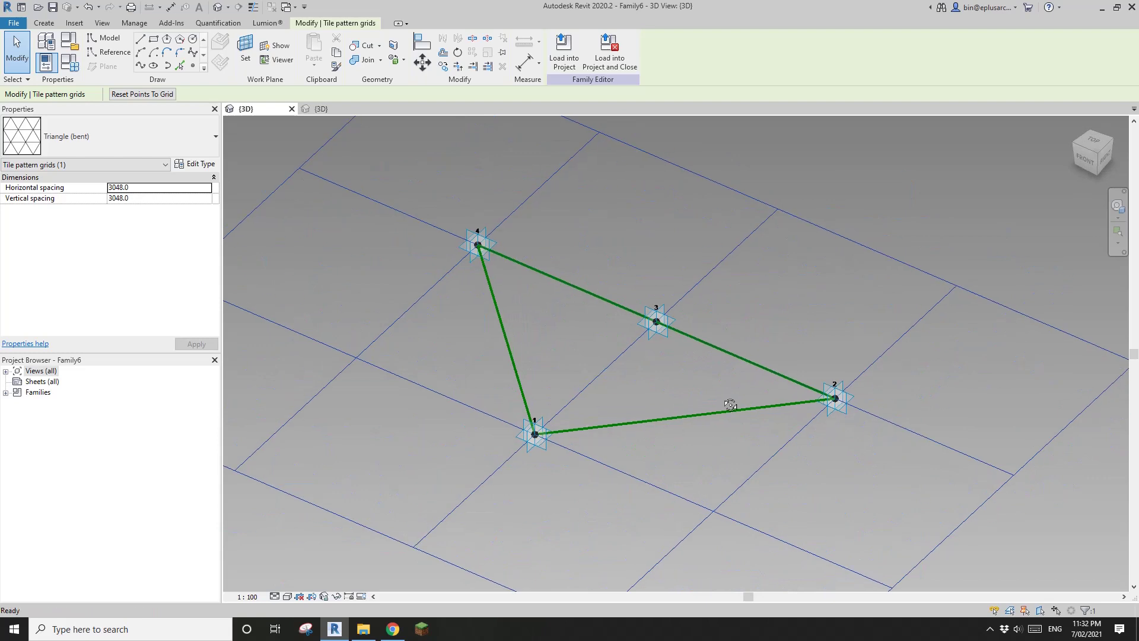
click(726, 356)
shift+middle_drag(726, 356, 738, 354)
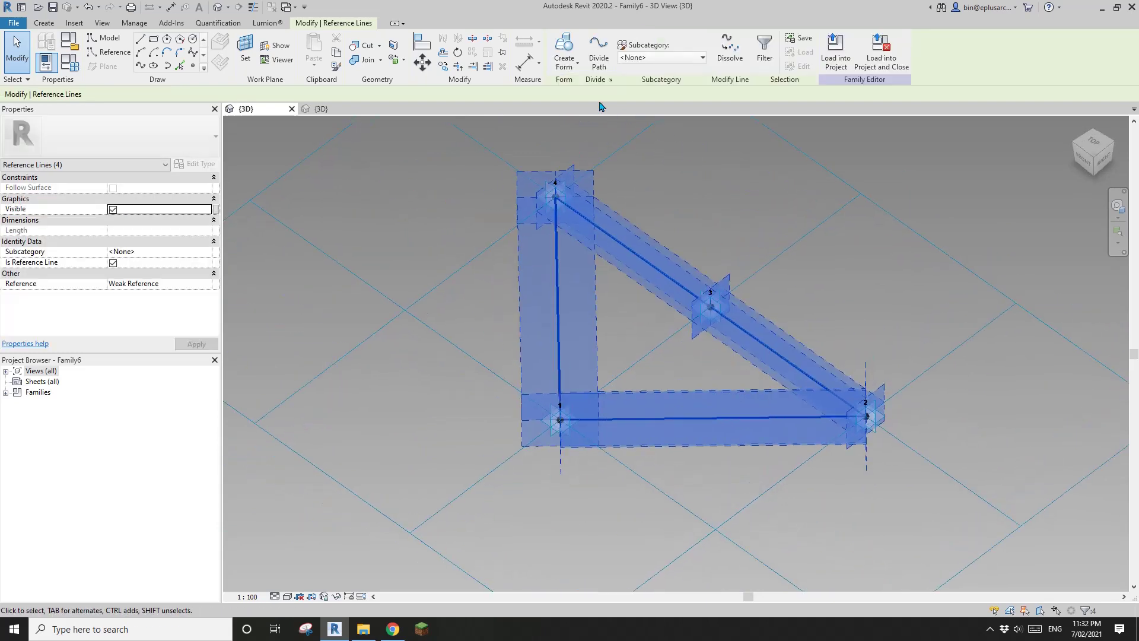
click(570, 49)
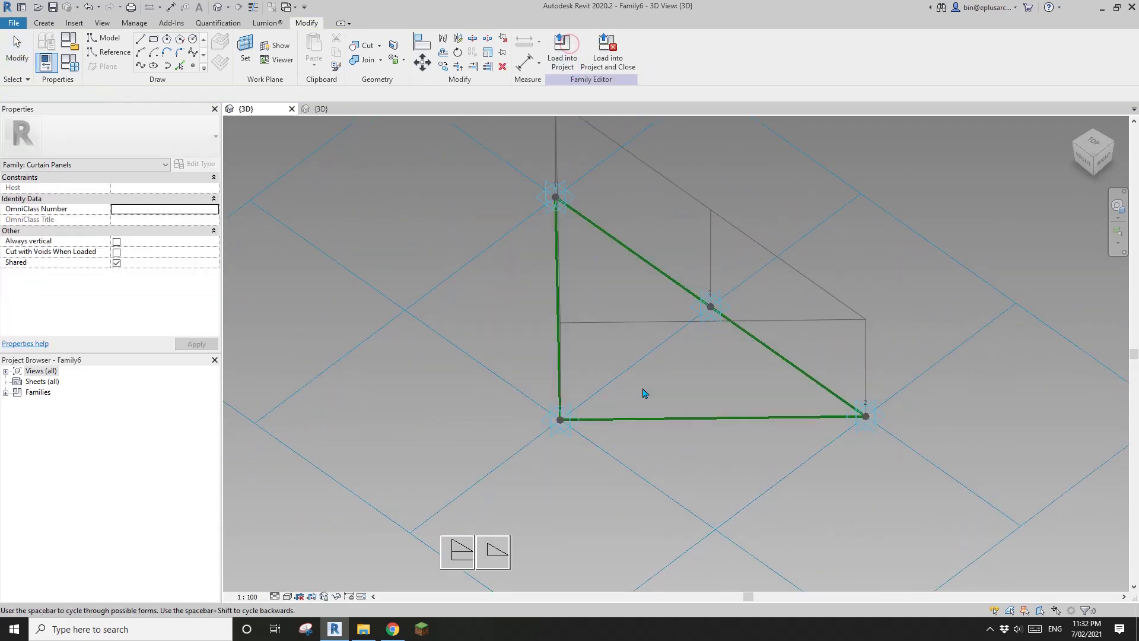
click(505, 555)
middle_drag(679, 363, 632, 274)
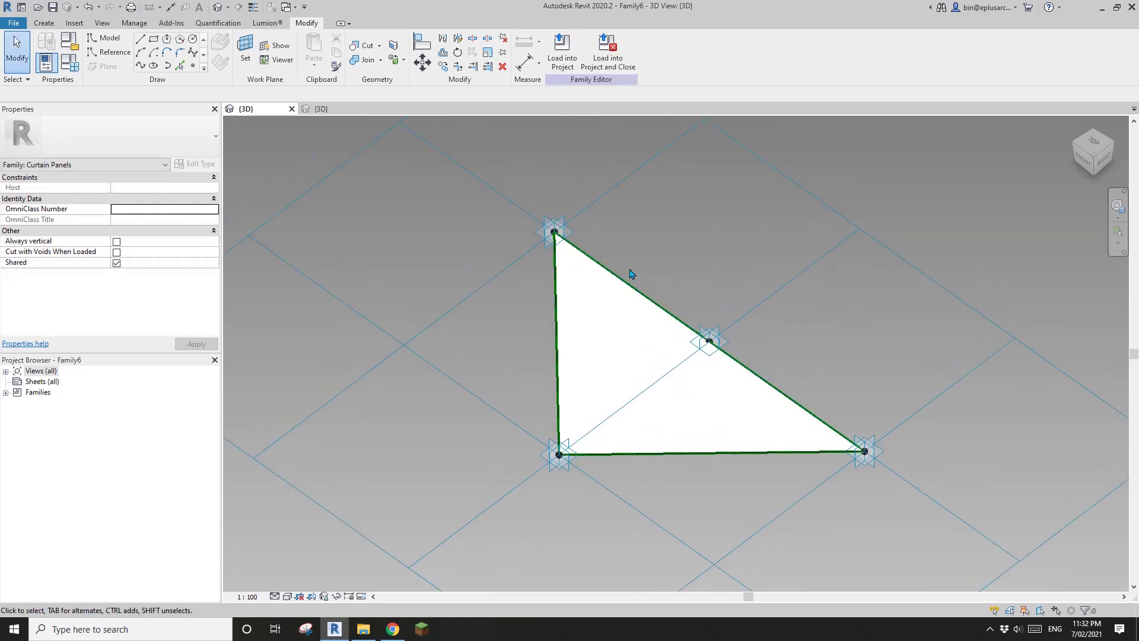
click(562, 62)
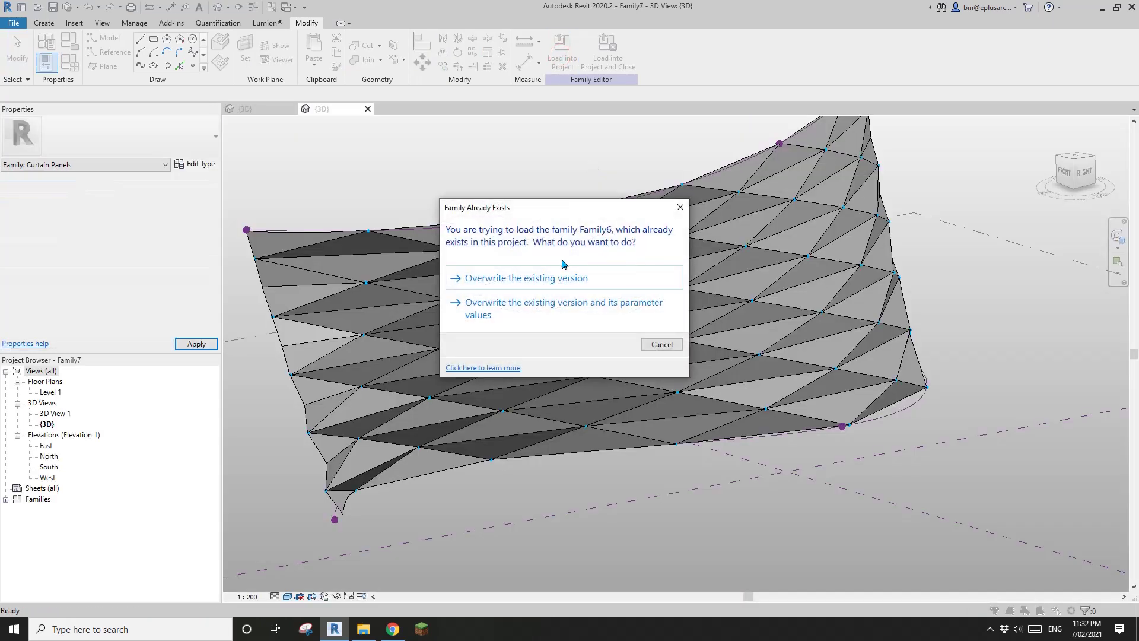
- Overwrite the existing Family6 and confirm the divided surface uses Triangle (bent) Family6 panels
click(560, 279)
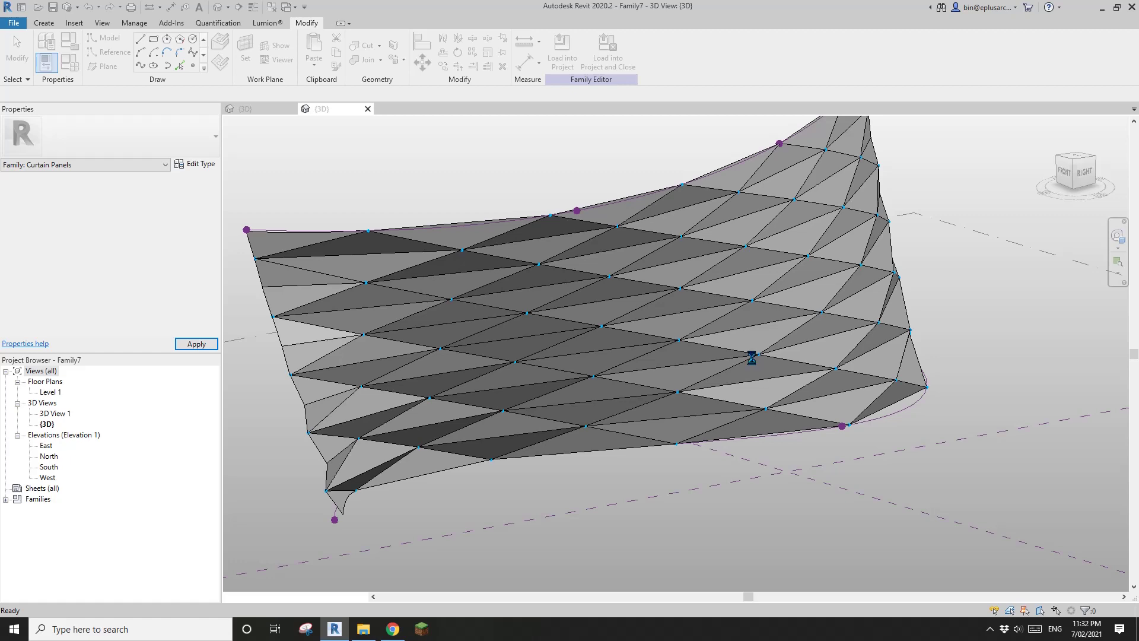
click(649, 366)
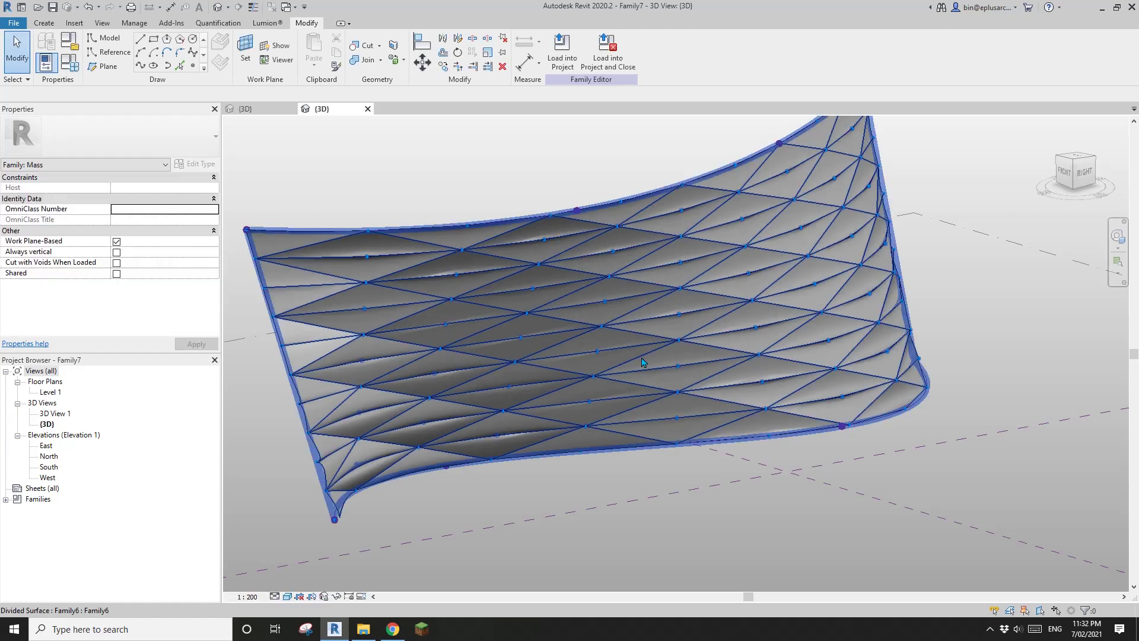
scroll(630, 371, up, 3)
click(641, 333)
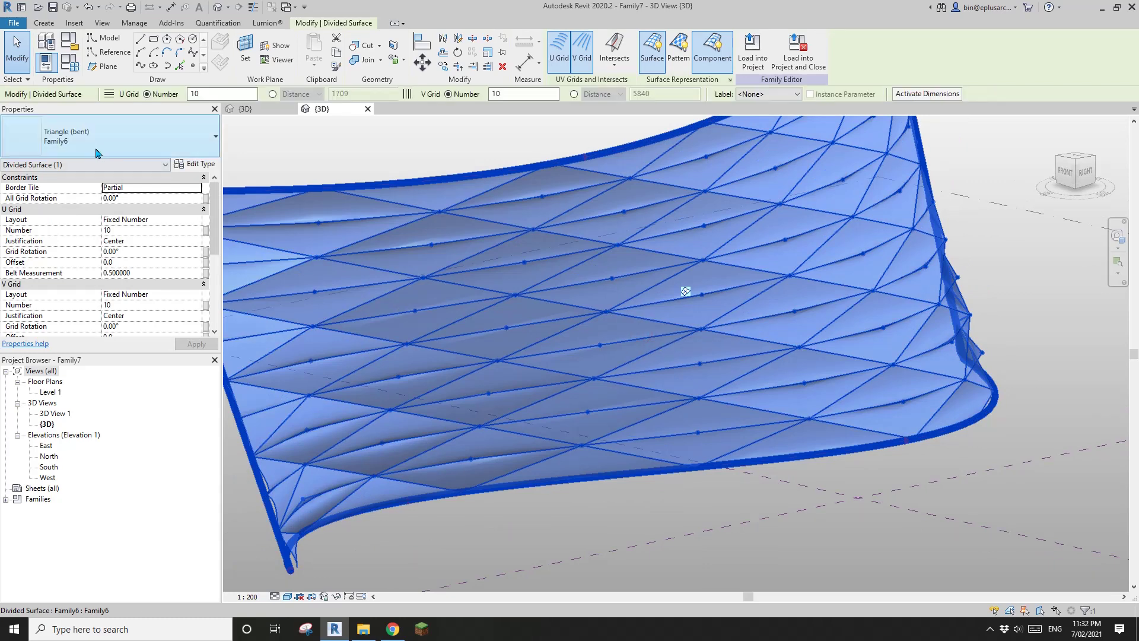
click(107, 138)
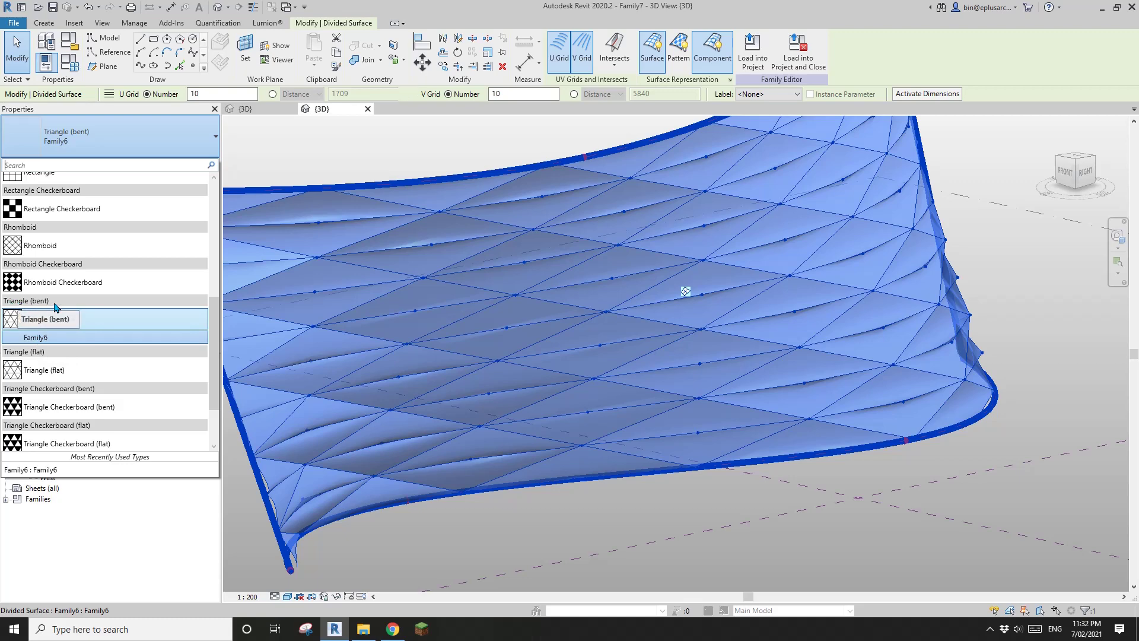
click(731, 498)
click(735, 505)
shift+middle_drag(771, 479, 785, 384)
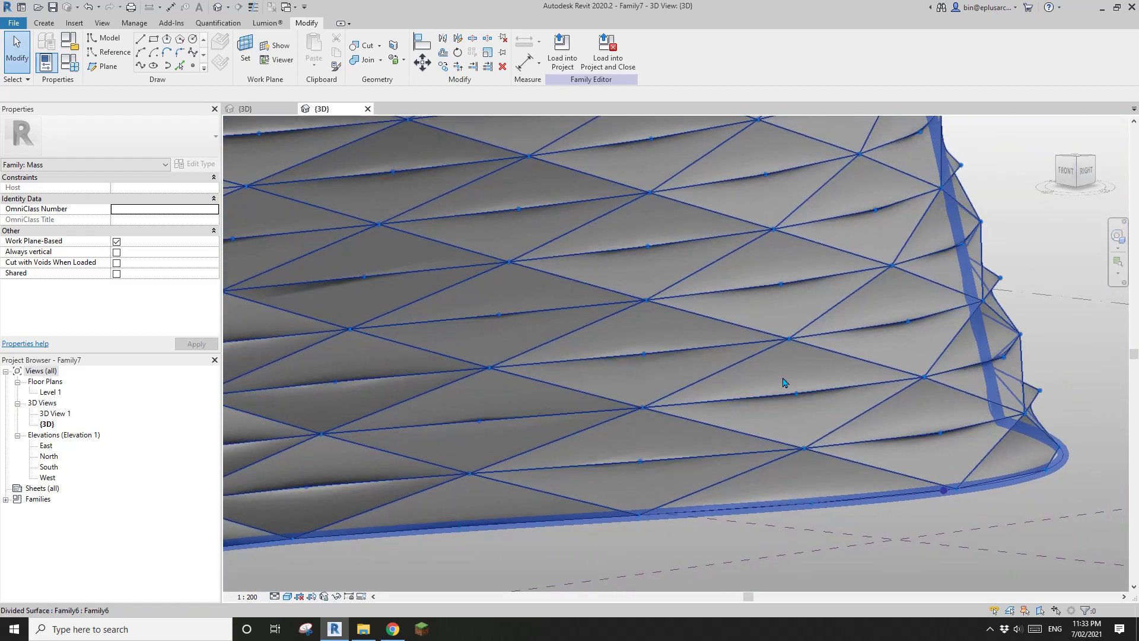
scroll(754, 367, up, 2)
scroll(749, 364, down, 2)
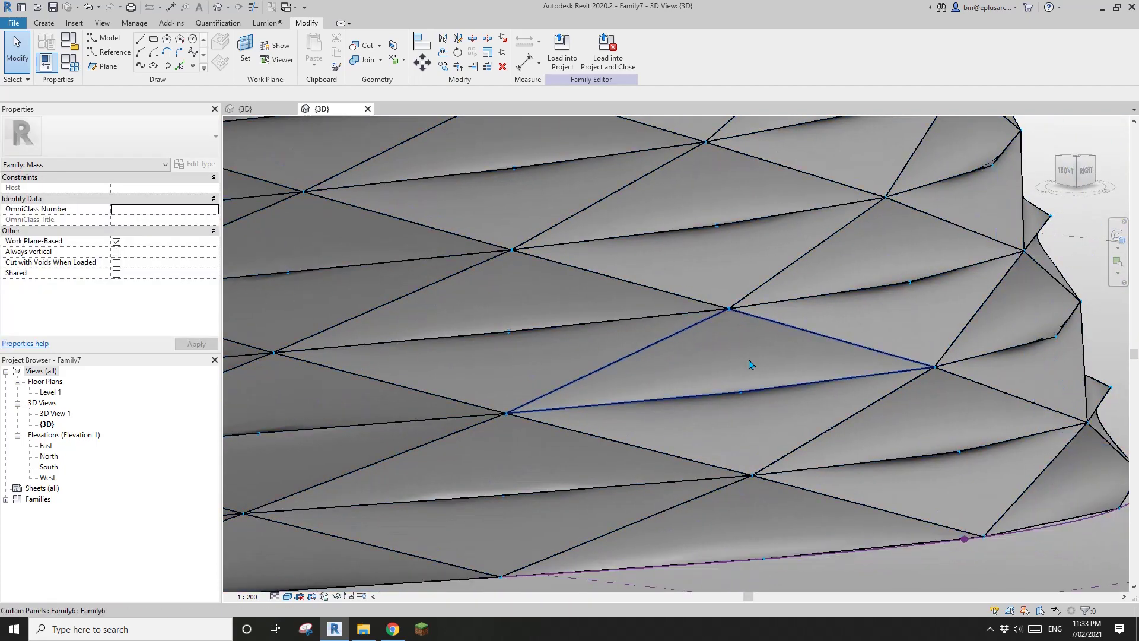
click(750, 364)
shift+middle_drag(750, 365, 803, 333)
key(Escape)
shift+middle_drag(733, 319, 623, 450)
click(677, 395)
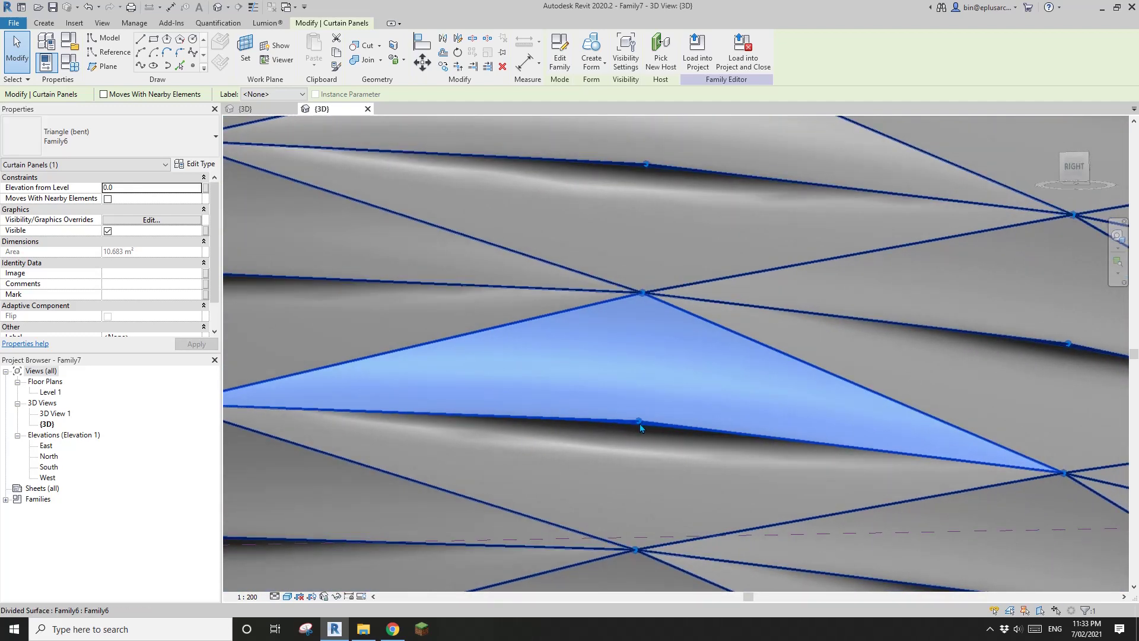
shift+middle_drag(640, 424, 584, 385)
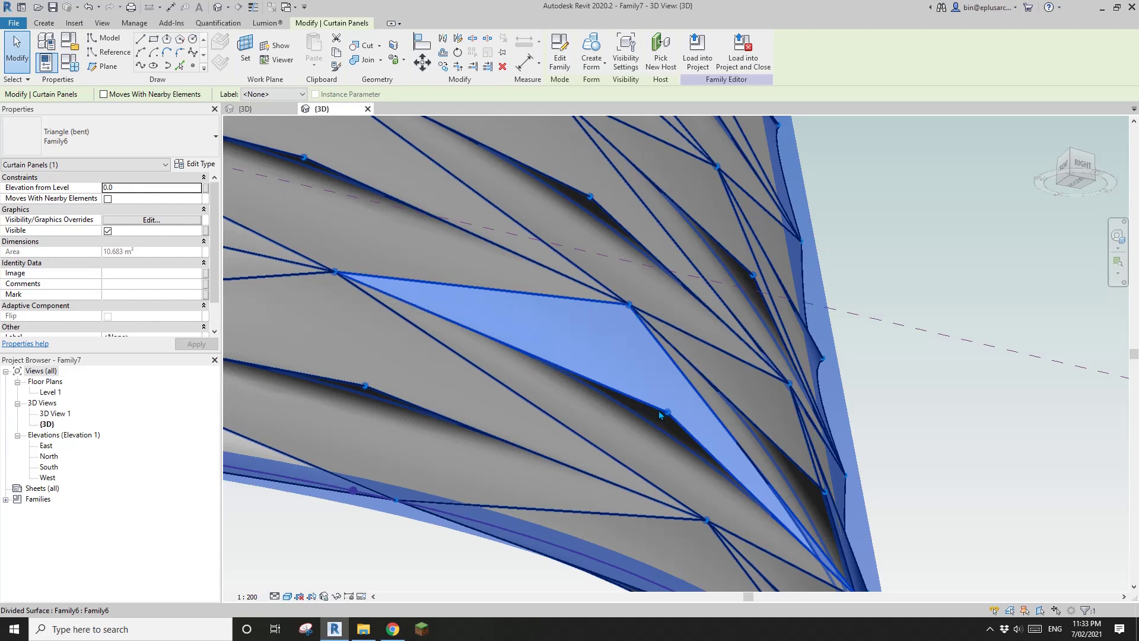
shift+middle_drag(656, 411, 676, 439)
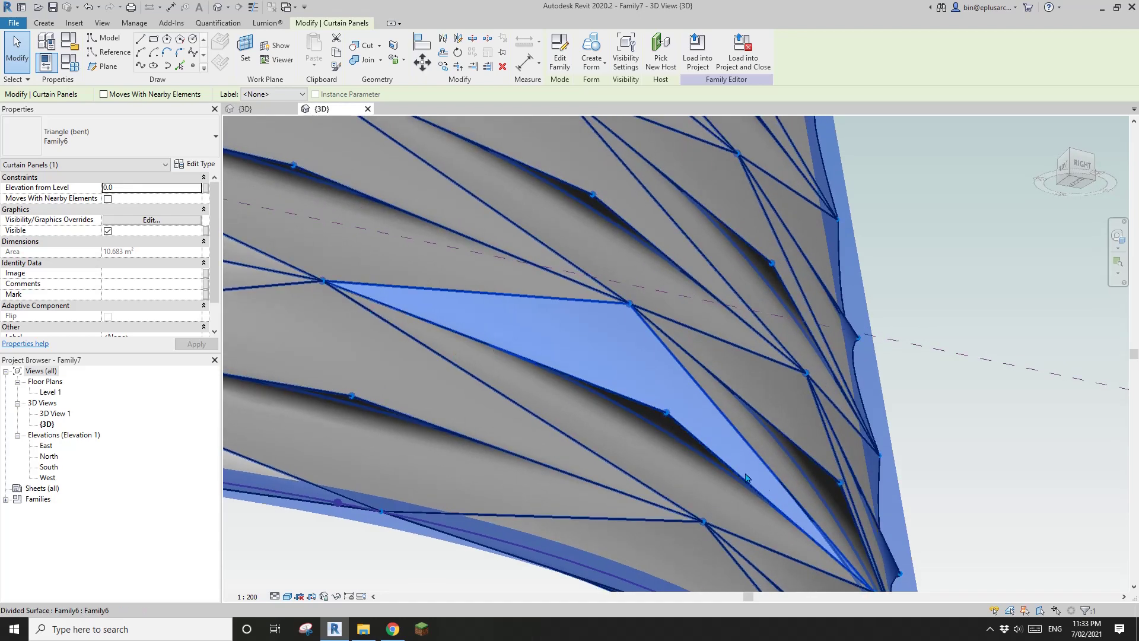
shift+middle_drag(641, 325, 713, 476)
- In the Family6 view, dissolve the existing triangle surface back to its reference lines
click(253, 109)
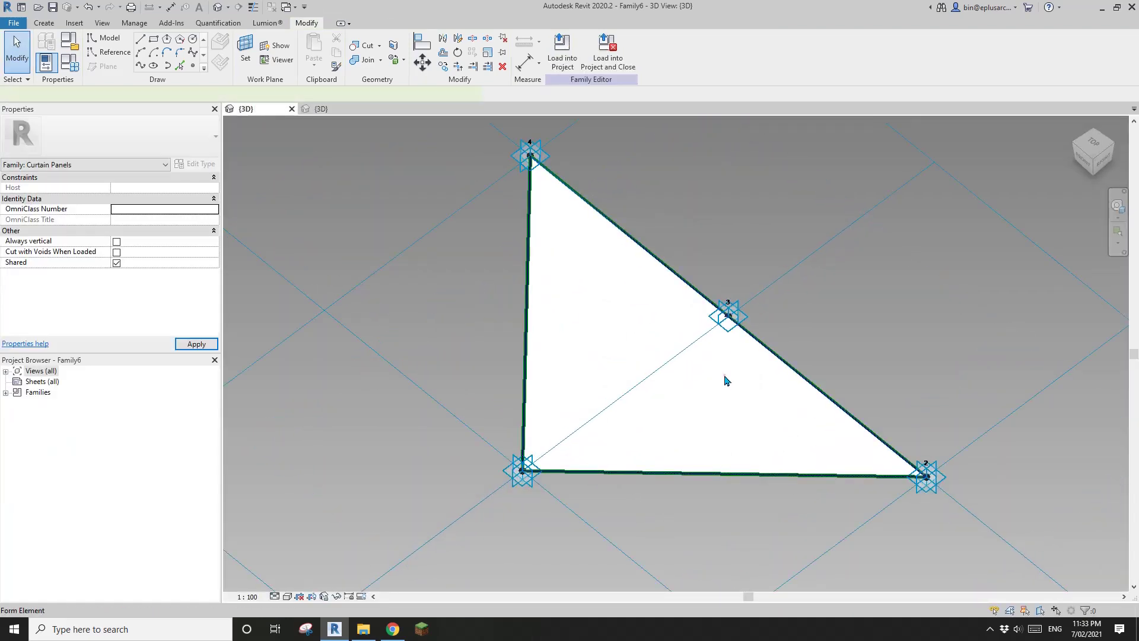
click(725, 380)
shift+middle_drag(691, 386, 716, 388)
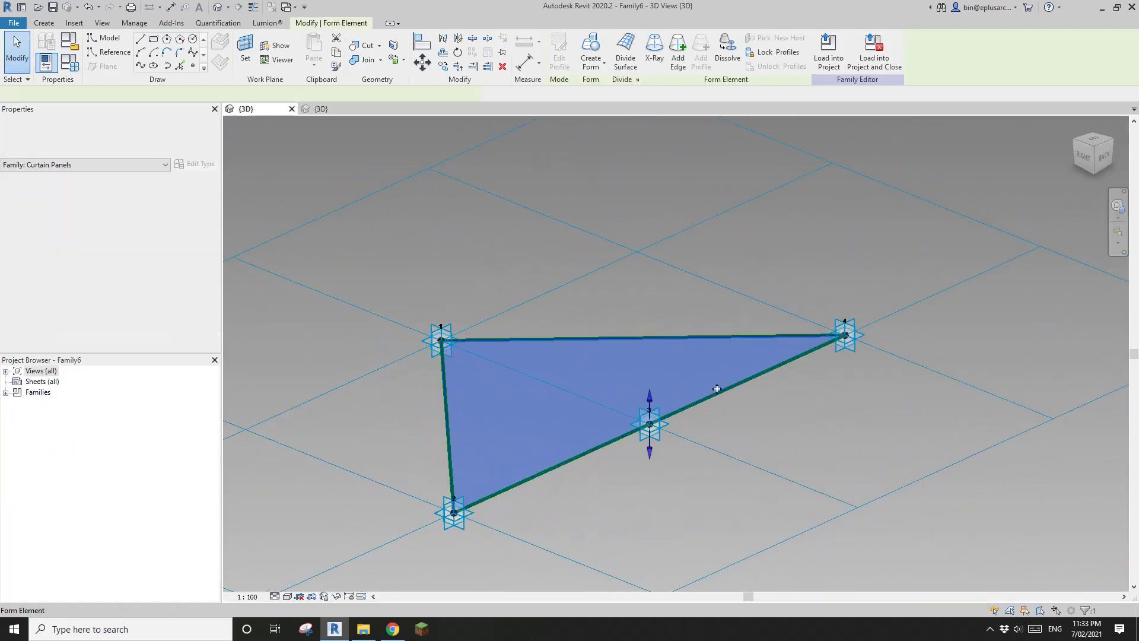
click(759, 394)
scroll(629, 392, down, 2)
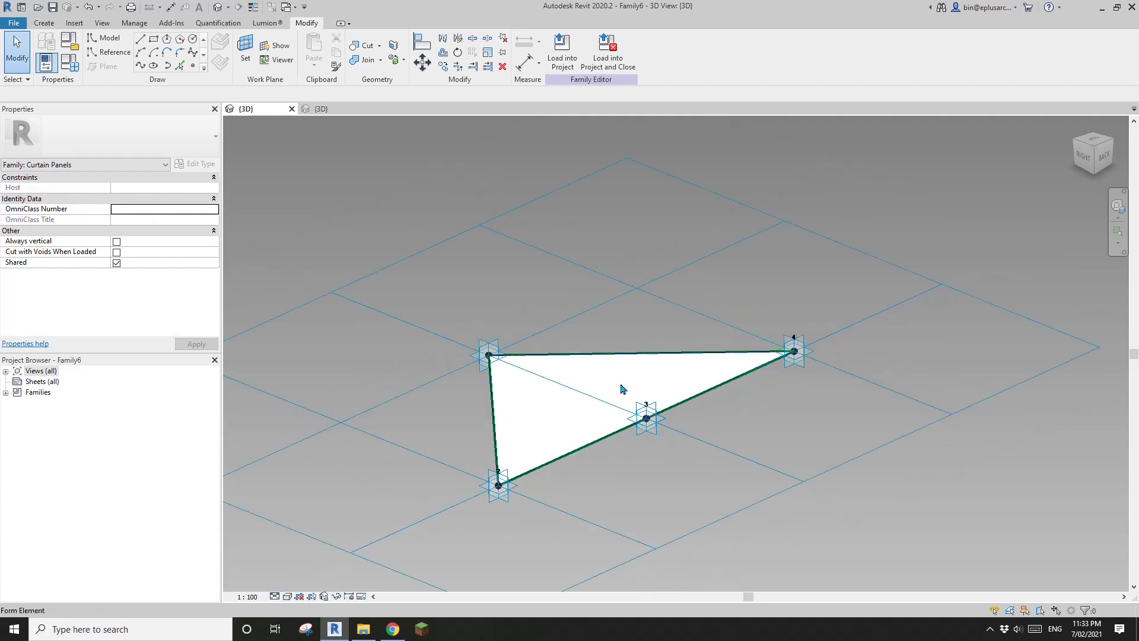
click(619, 382)
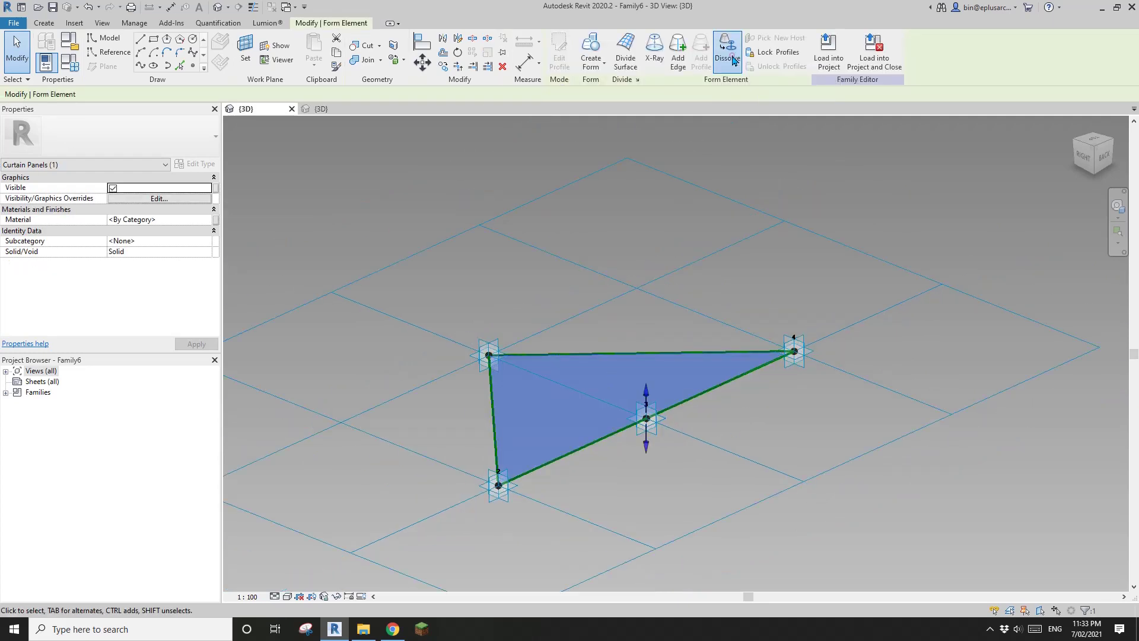
click(728, 53)
- Tab-select the full chain of four reference lines and create a flat surface from them
scroll(782, 409, up, 3)
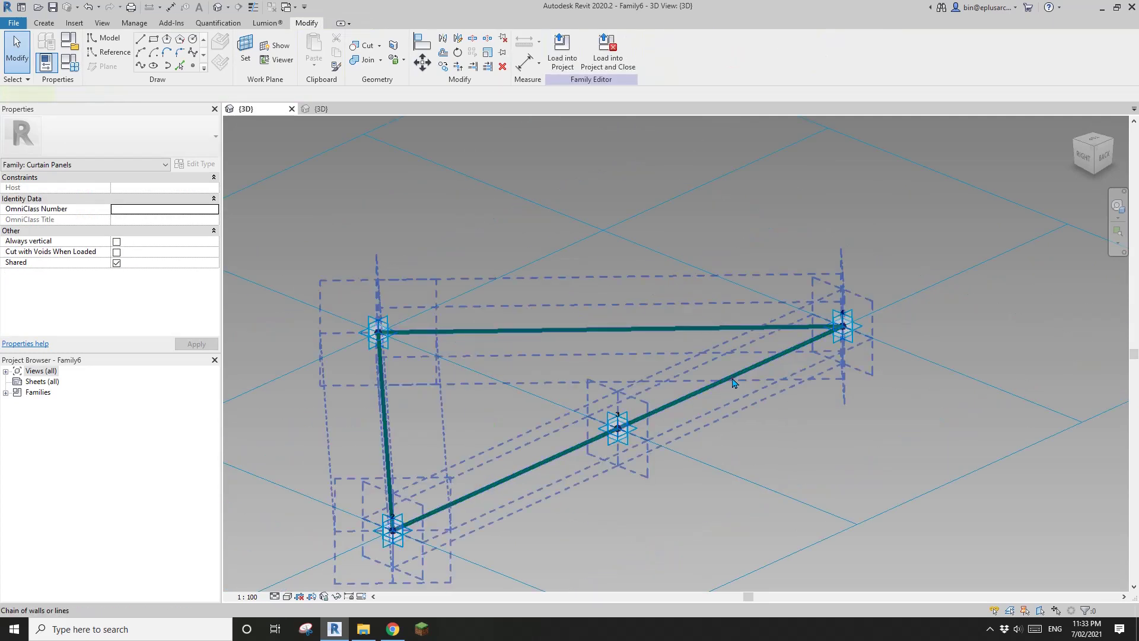
click(733, 383)
shift+middle_drag(737, 460, 667, 463)
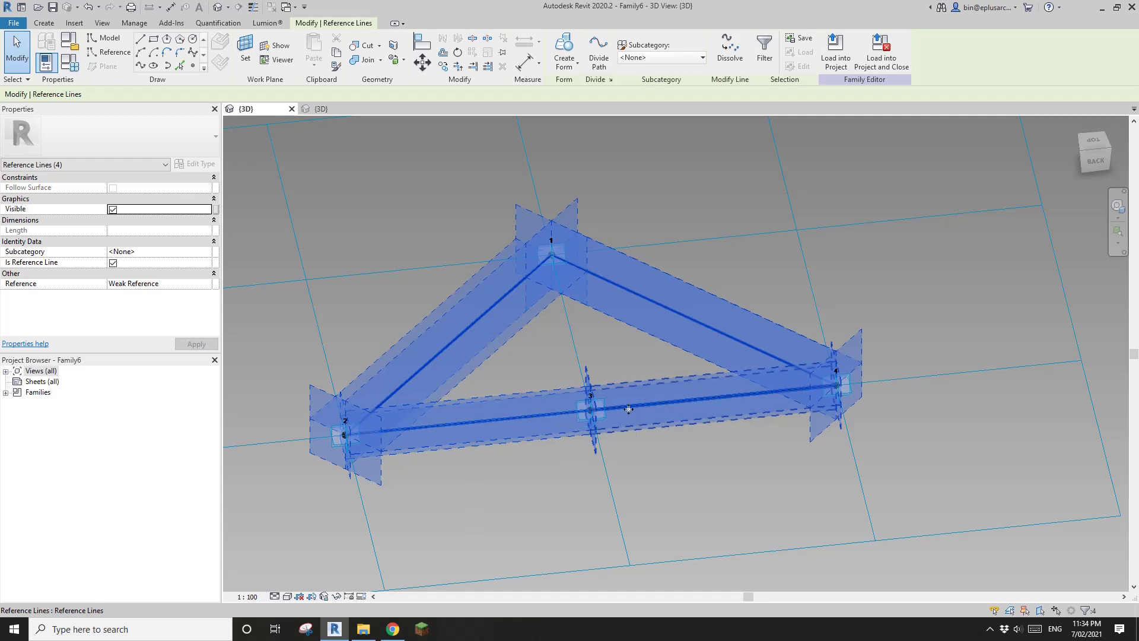
key(Escape)
click(681, 402)
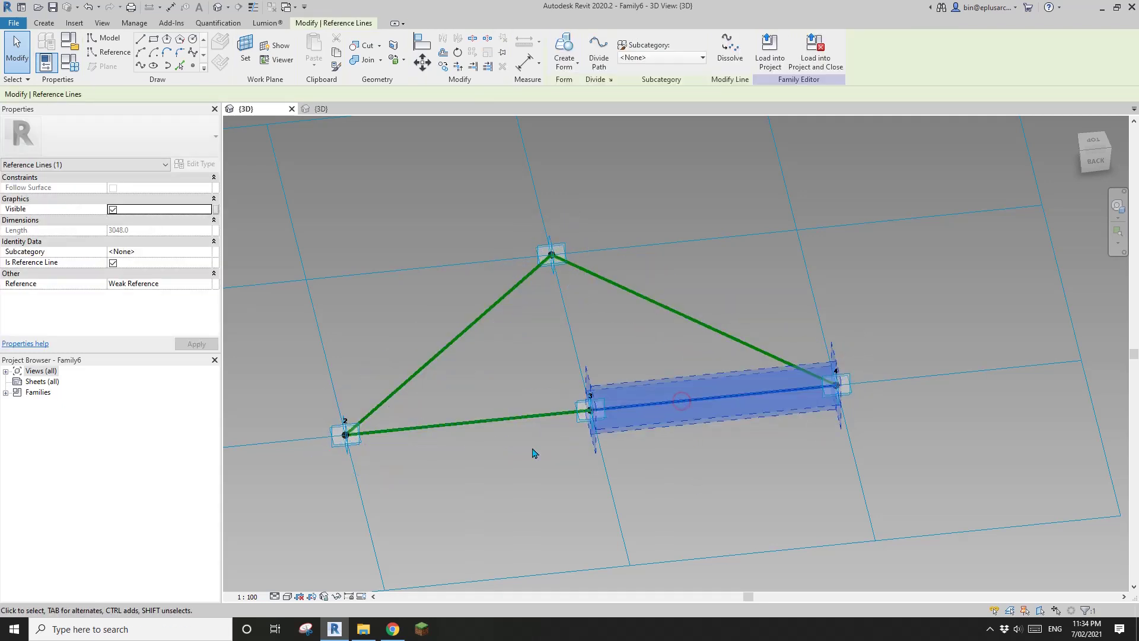
key(Escape)
click(497, 421)
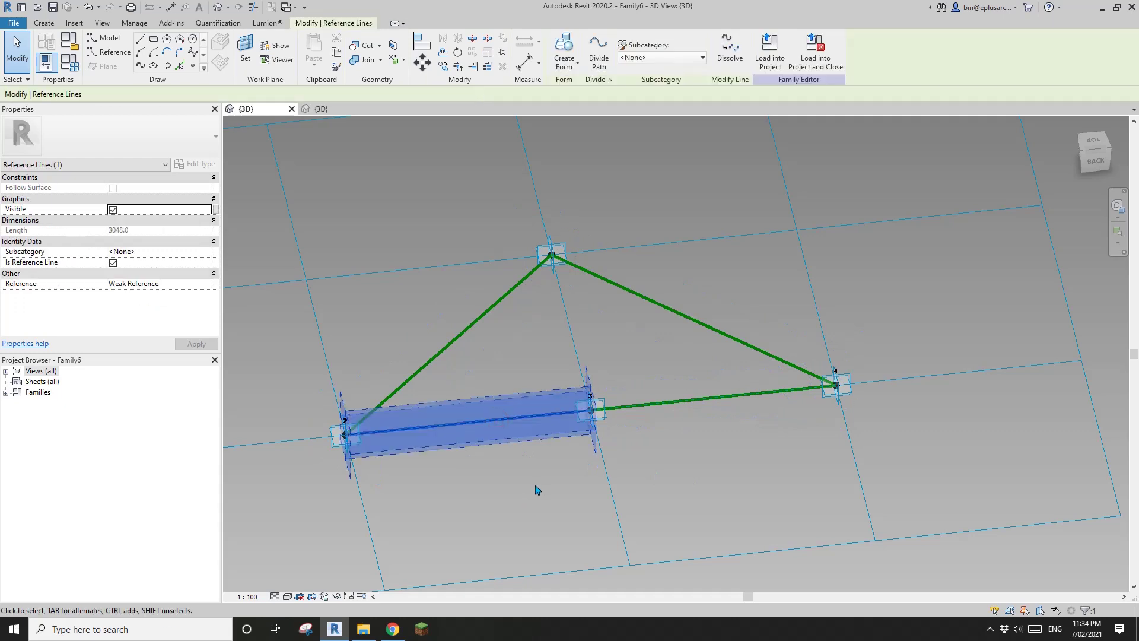
key(Escape)
key(Tab)
shift+middle_drag(558, 454, 580, 430)
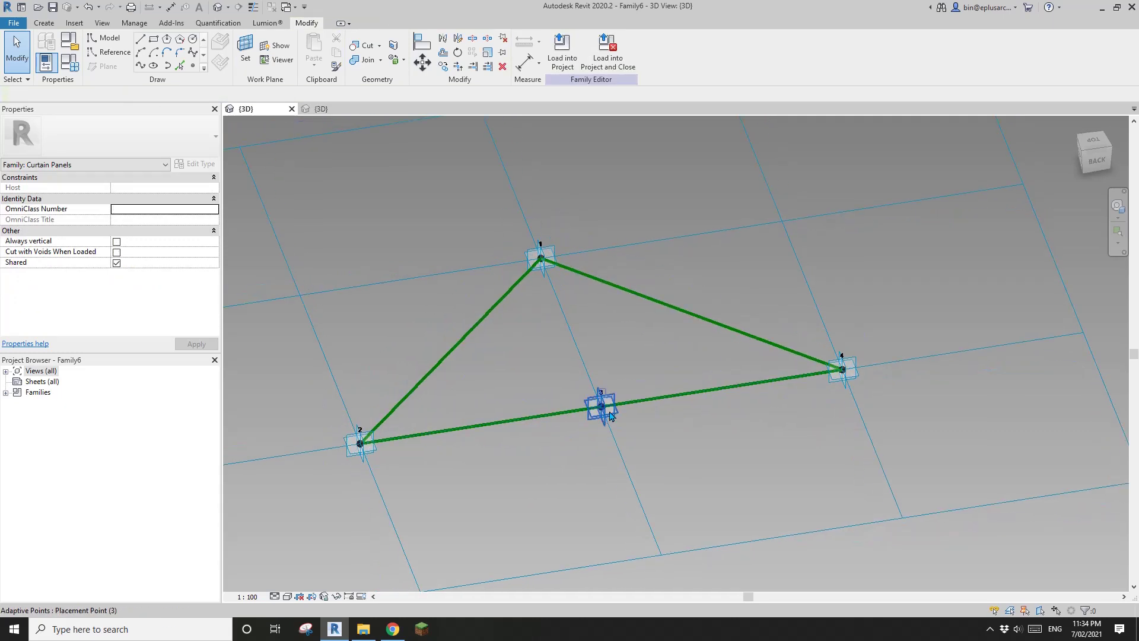
click(612, 418)
shift+middle_drag(628, 339, 632, 393)
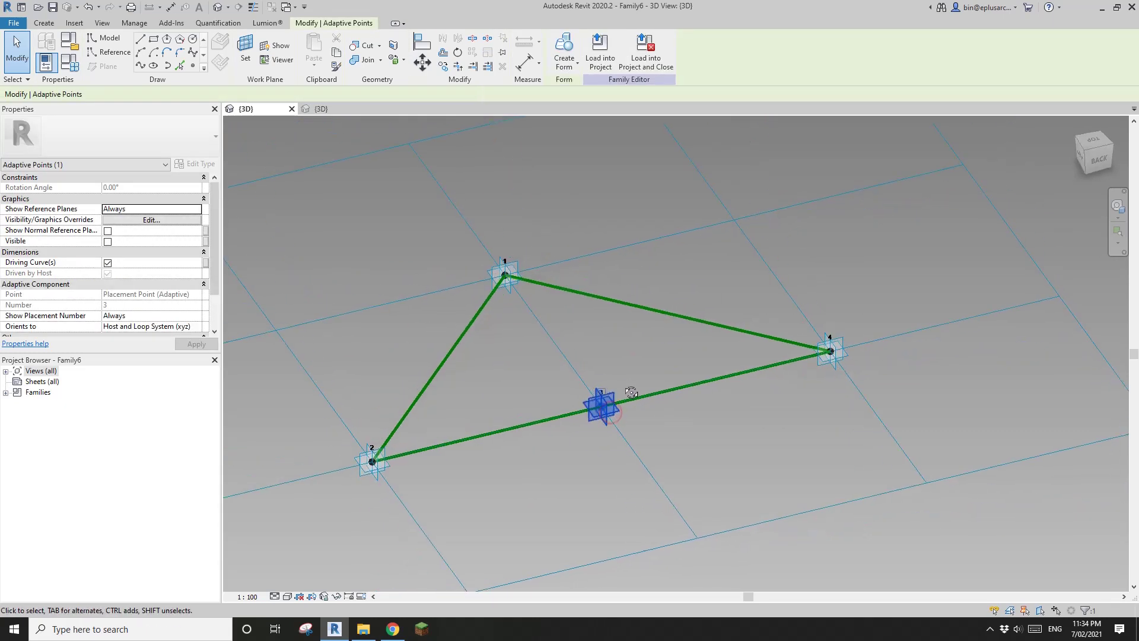
key(Escape)
key(Tab)
click(641, 309)
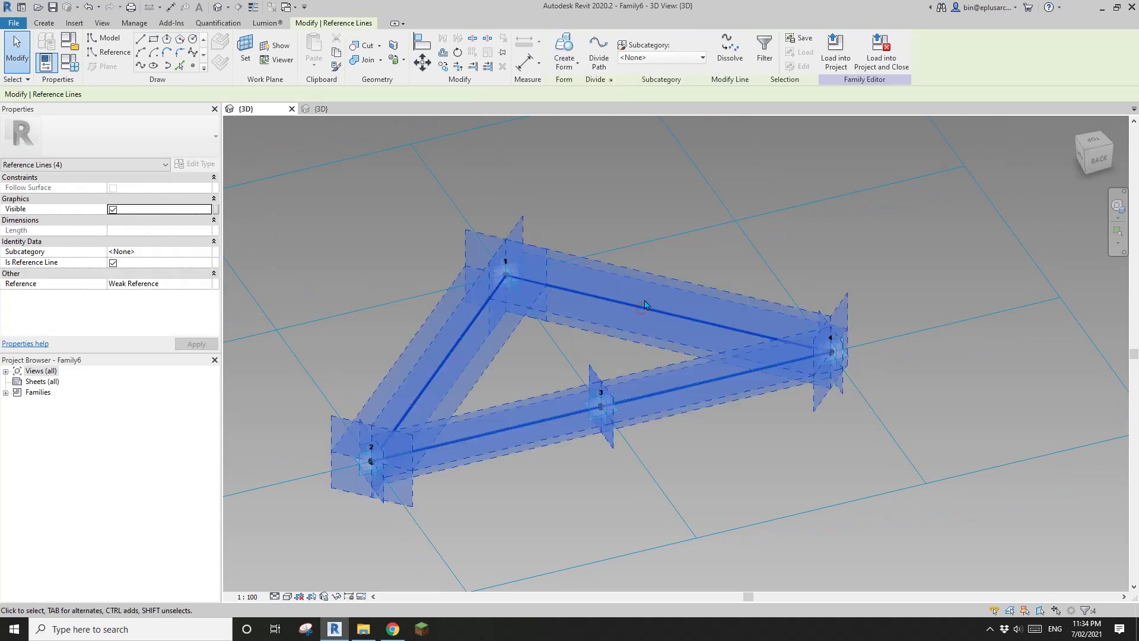
click(563, 48)
click(364, 483)
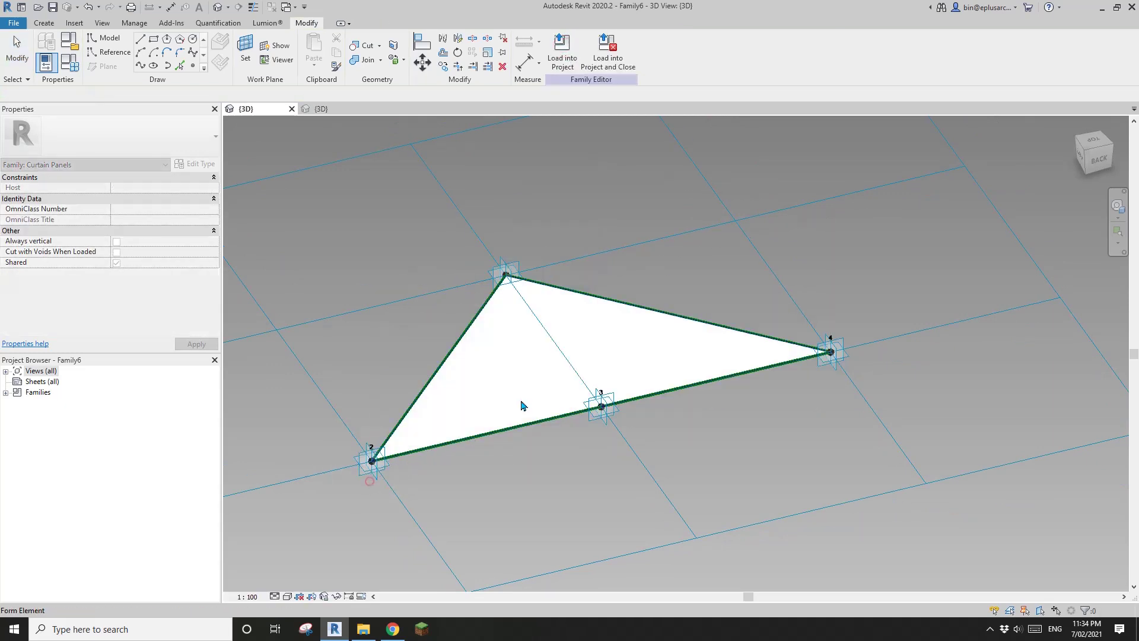
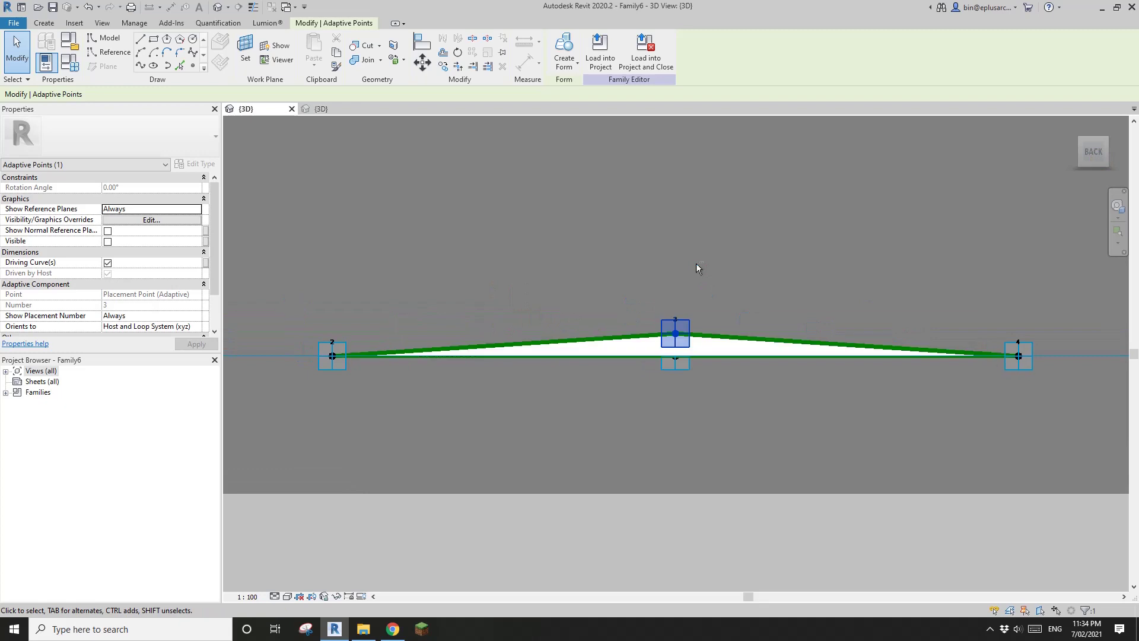
- Undo the raise of adaptive point 3 above the triangle's edge
click(557, 230)
shift+middle_drag(564, 232, 741, 282)
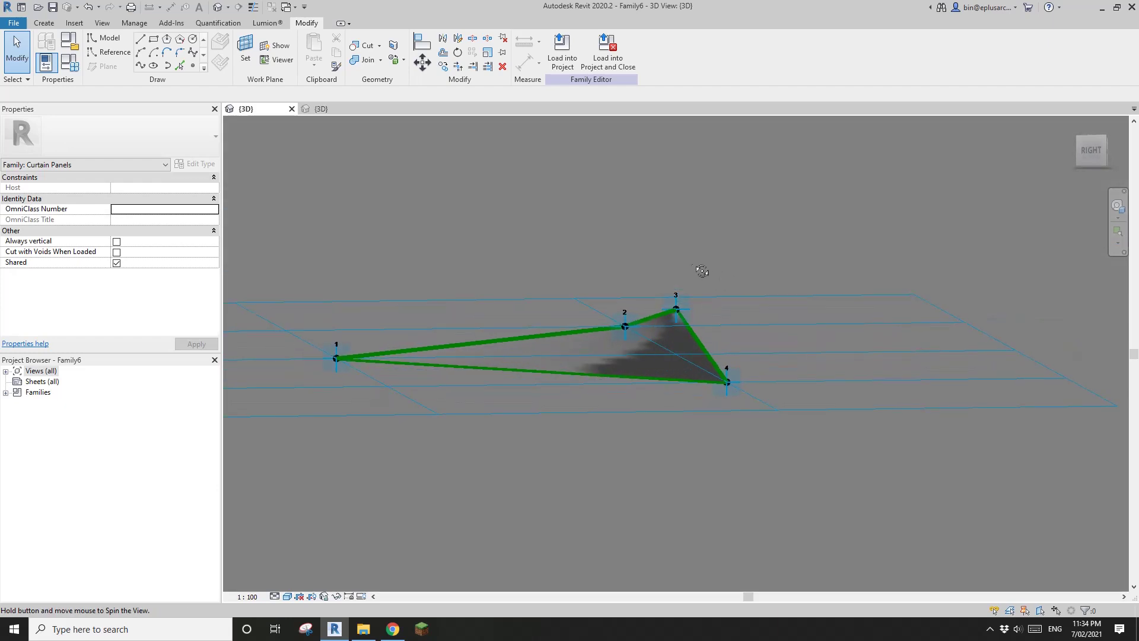
shift+middle_drag(738, 231, 618, 334)
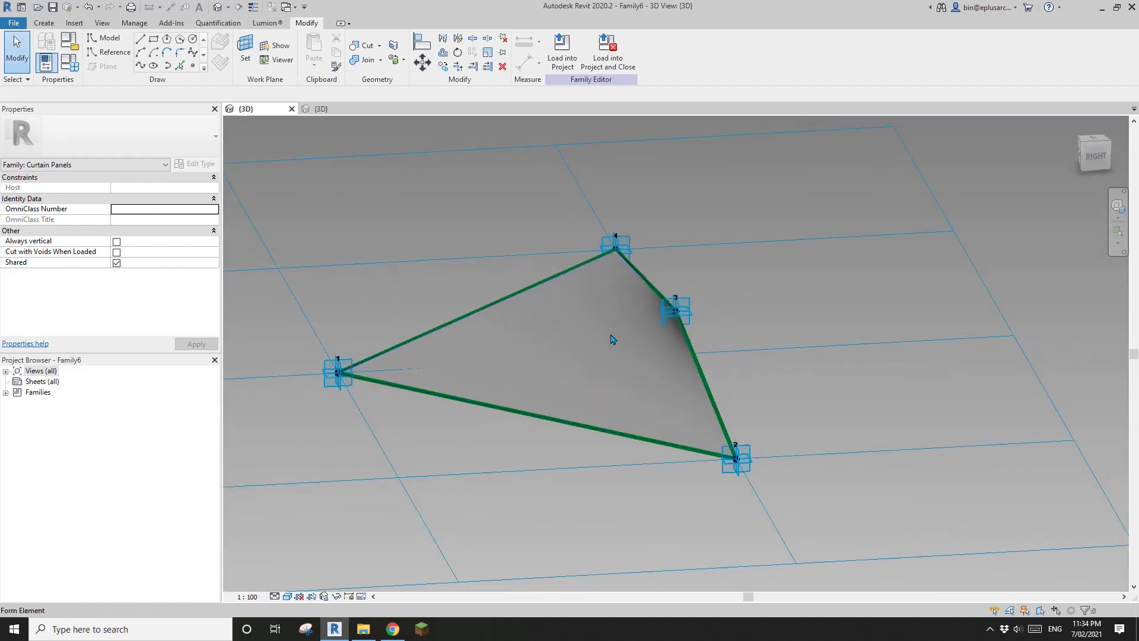
click(611, 333)
shift+middle_drag(783, 369, 697, 414)
scroll(648, 350, up, 2)
click(713, 376)
click(632, 373)
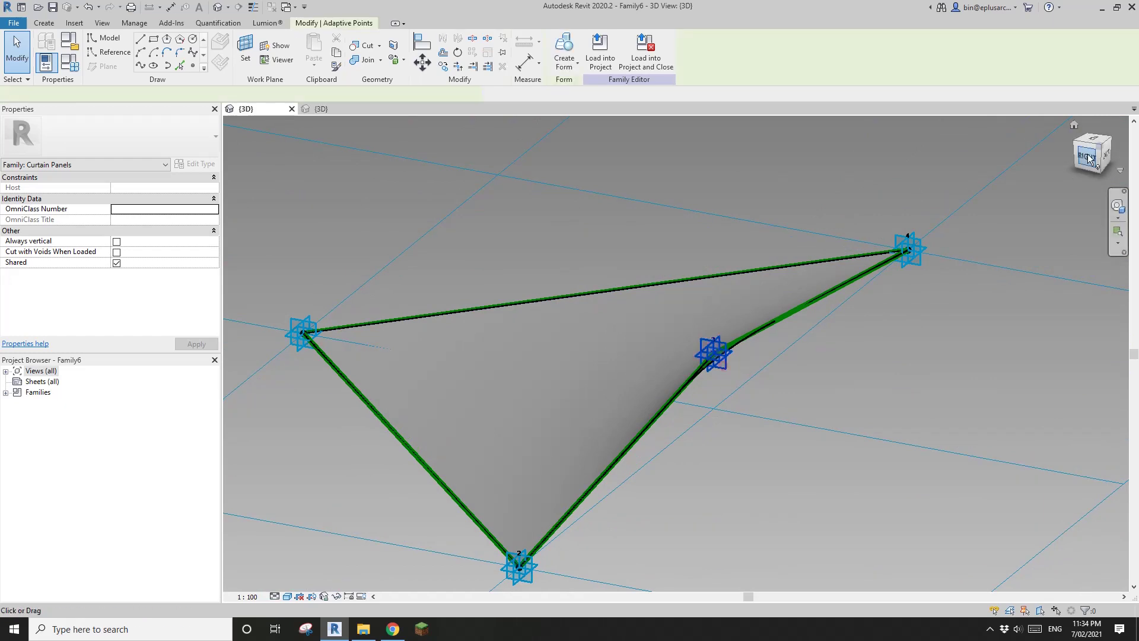
click(720, 363)
key(ctrl+z)
key(ctrl+z)
key(ctrl+z)
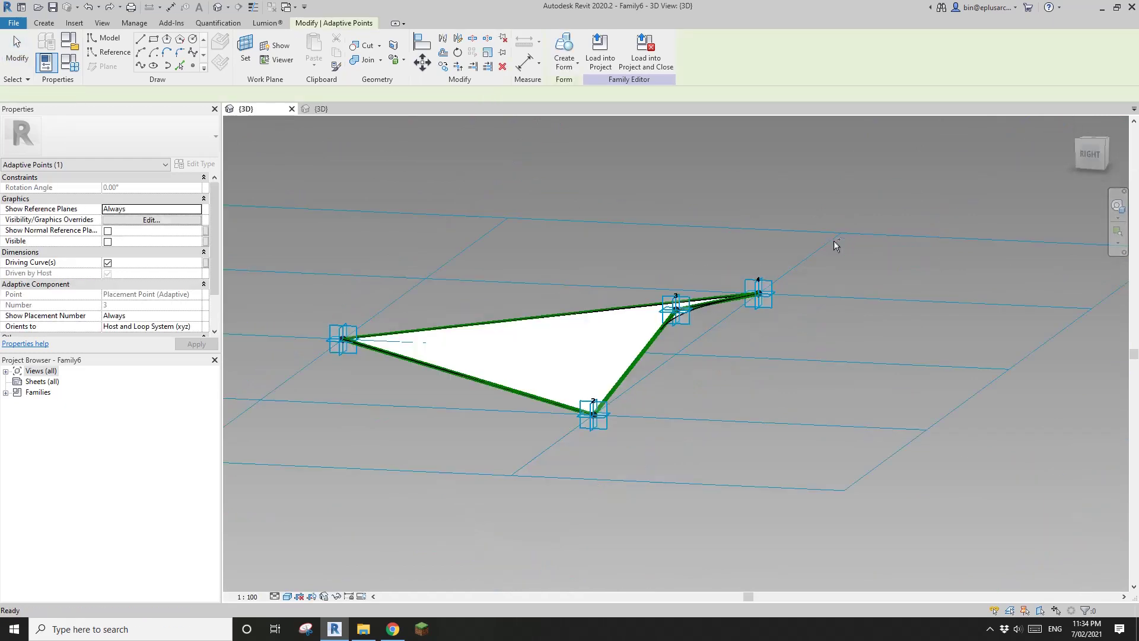
- Dissolve the triangular panel form back into its reference lines
middle_drag(738, 314, 690, 354)
click(598, 350)
click(735, 63)
- Select only the reference line between points 3 and 4
key(Tab)
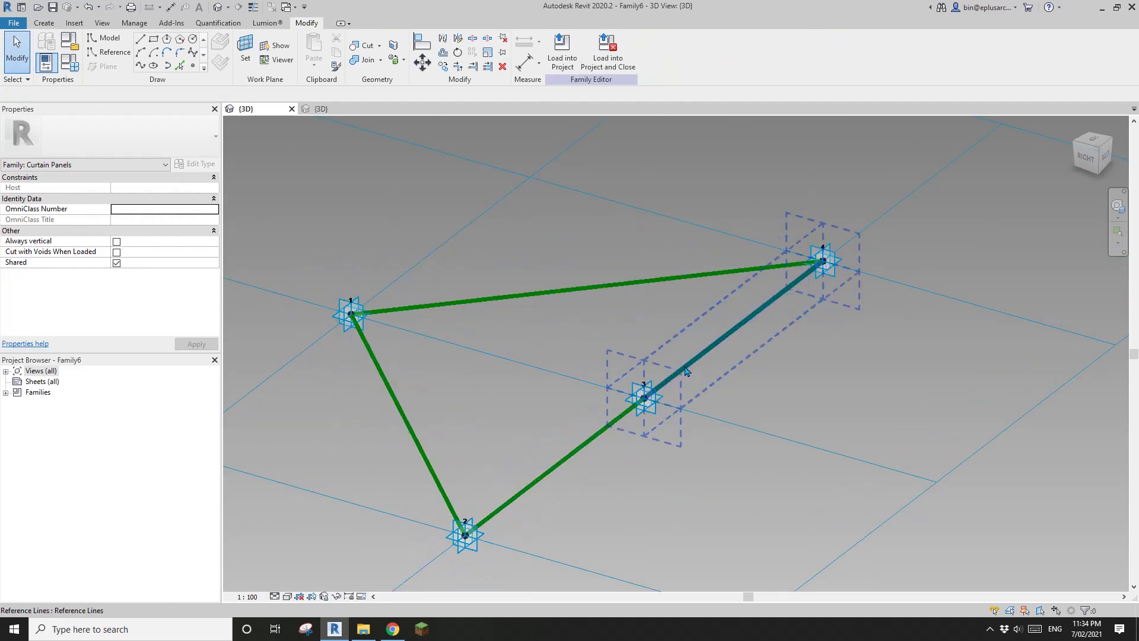
click(686, 372)
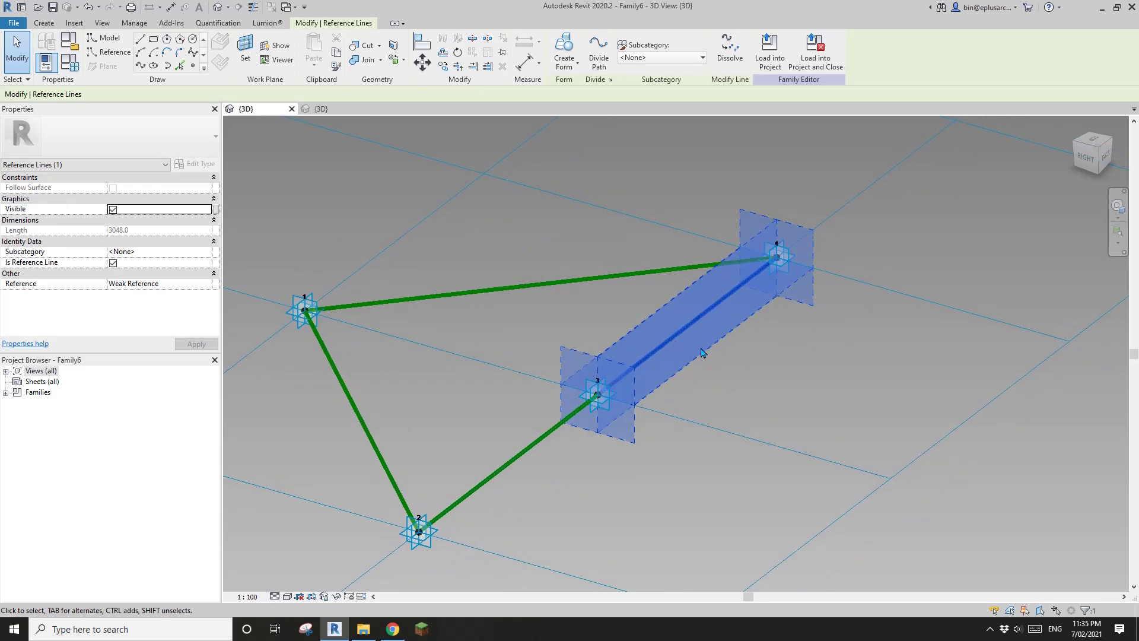
middle_drag(671, 356, 689, 356)
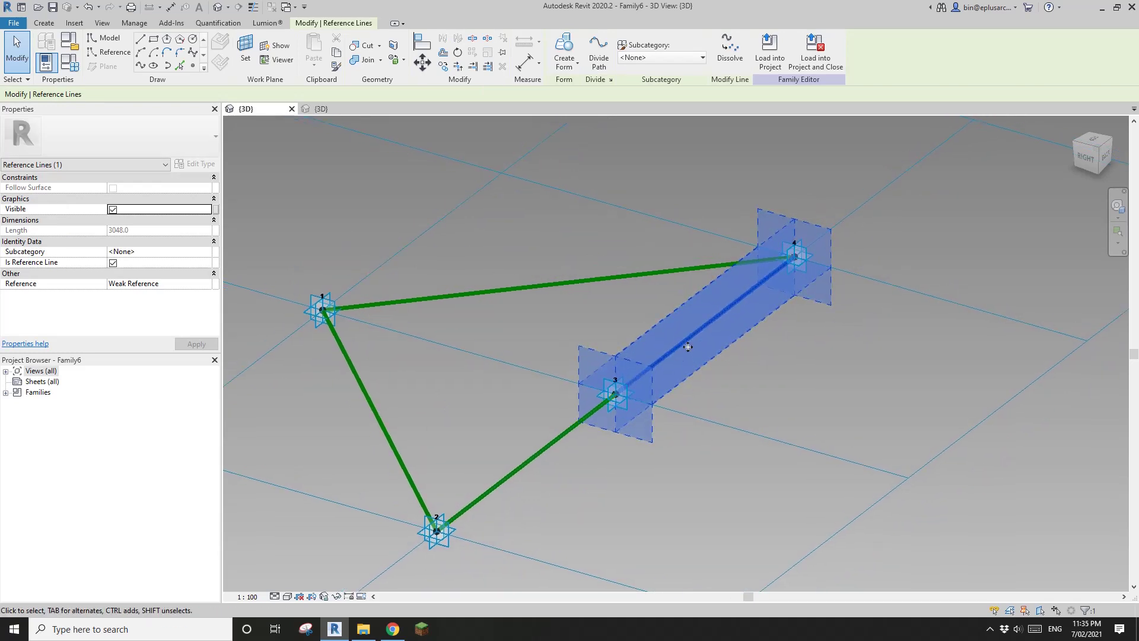
key(Escape)
key(Tab)
click(683, 344)
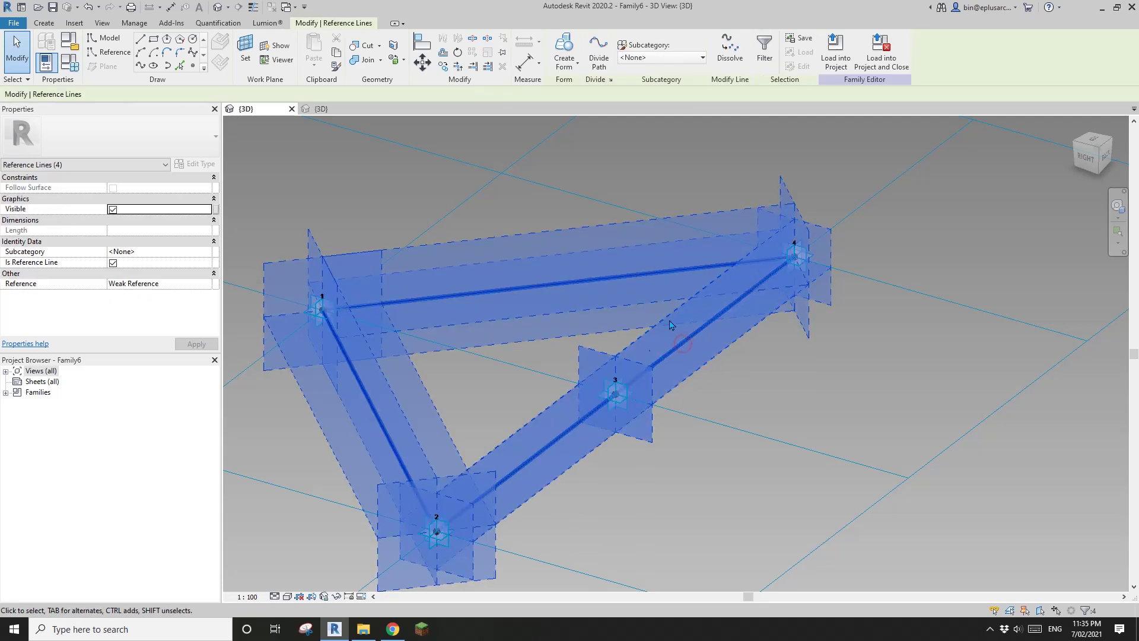
key(Escape)
click(674, 357)
shift+middle_drag(675, 356, 697, 356)
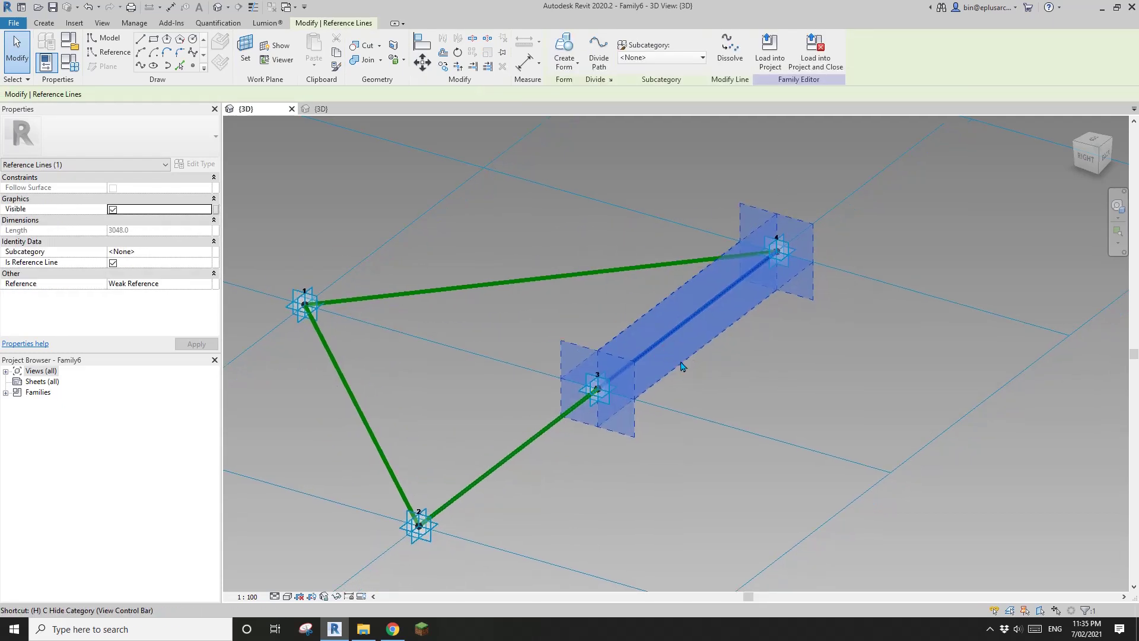
- Temporarily hide the reference lines between points 3–4 and 2–3
key(h)
key(h)
shift+middle_drag(682, 363, 651, 374)
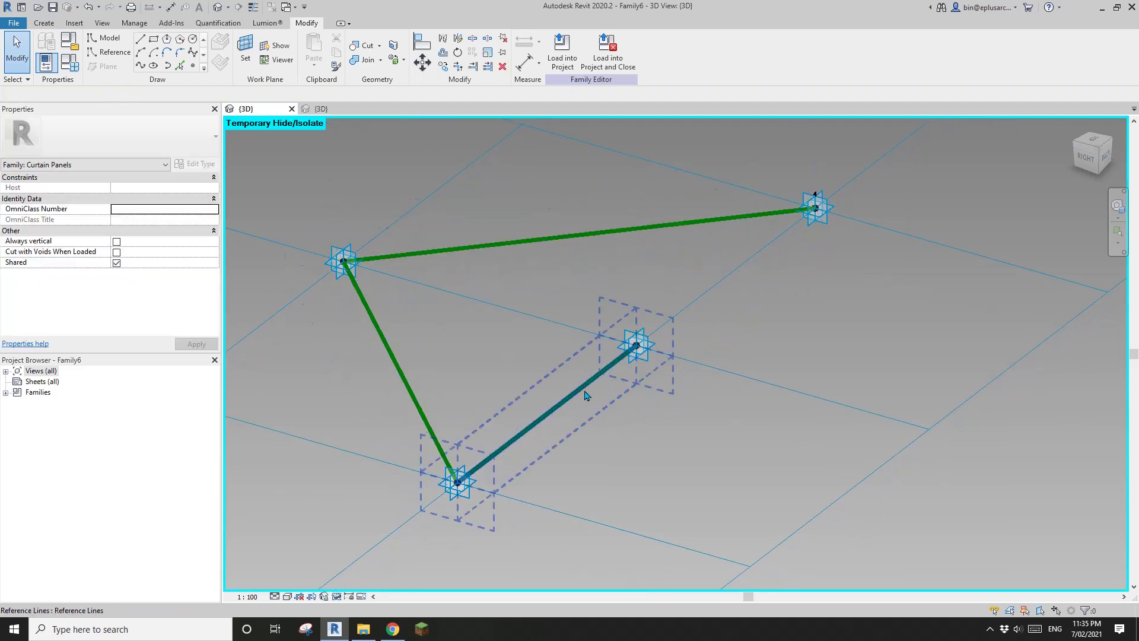
click(585, 392)
key(h)
key(h)
scroll(664, 417, down, 1)
middle_drag(663, 417, 666, 355)
- Draw a spline reference line through adaptive points 2, 3 and 4
click(494, 425)
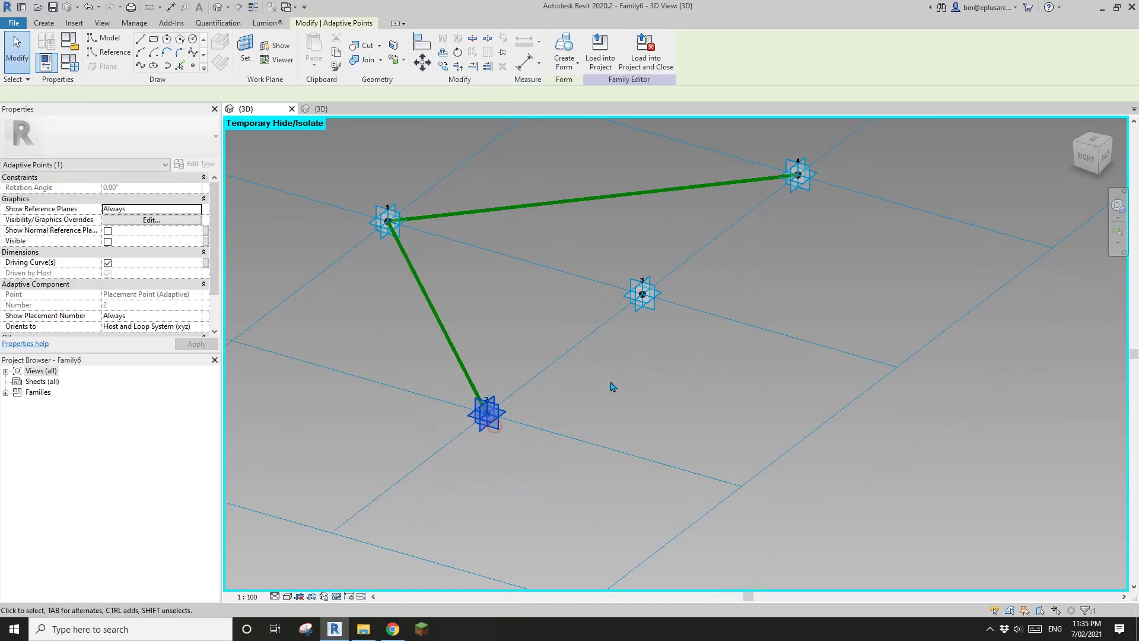
ctrl+click(648, 311)
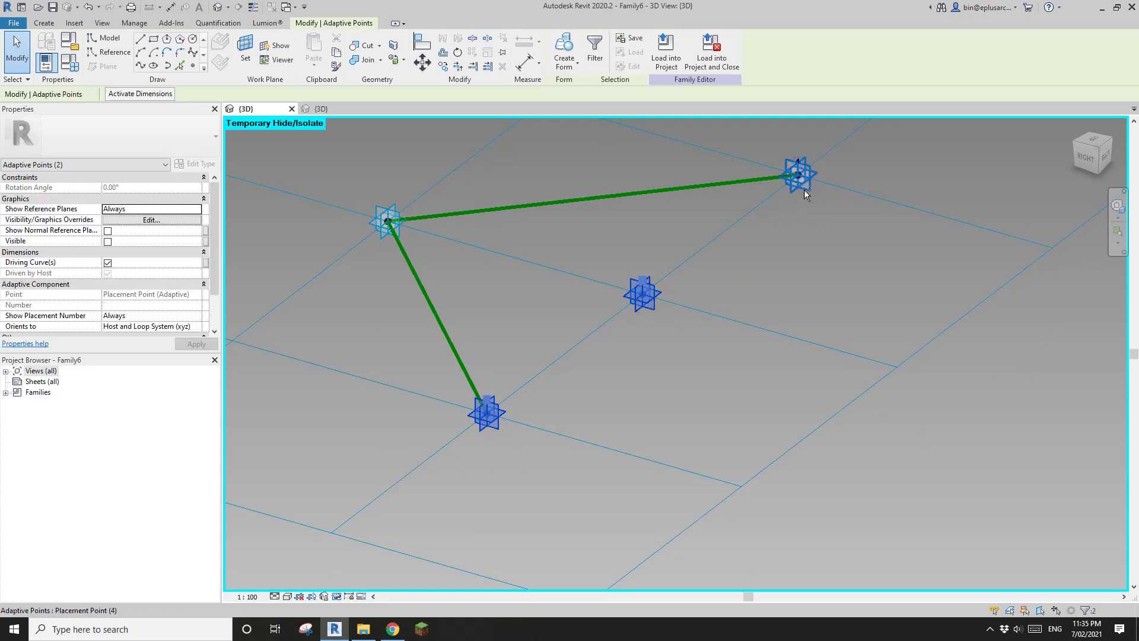
middle_drag(635, 278, 661, 350)
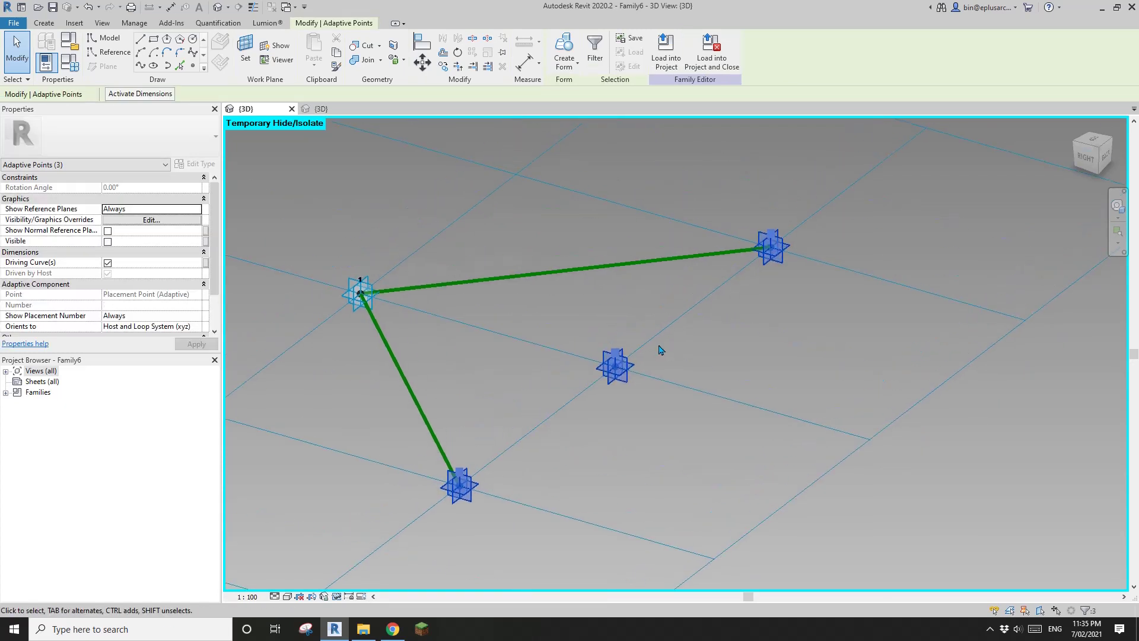
click(140, 66)
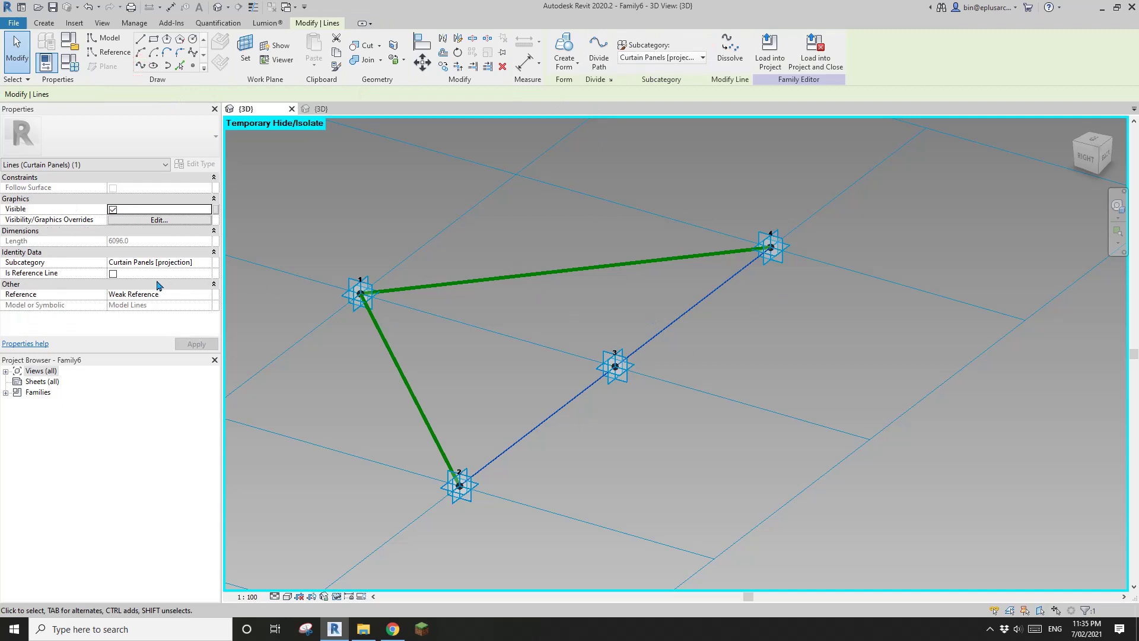
click(112, 274)
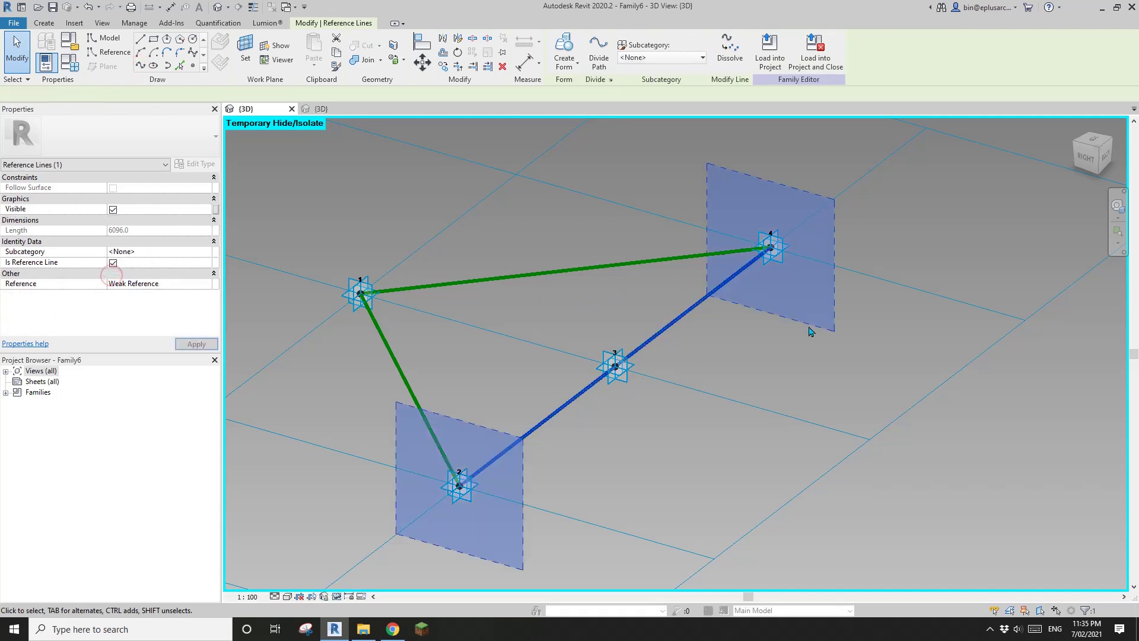
click(741, 339)
- Orbit to the back view to inspect point 3 on the new curve
shift+middle_drag(688, 343, 741, 325)
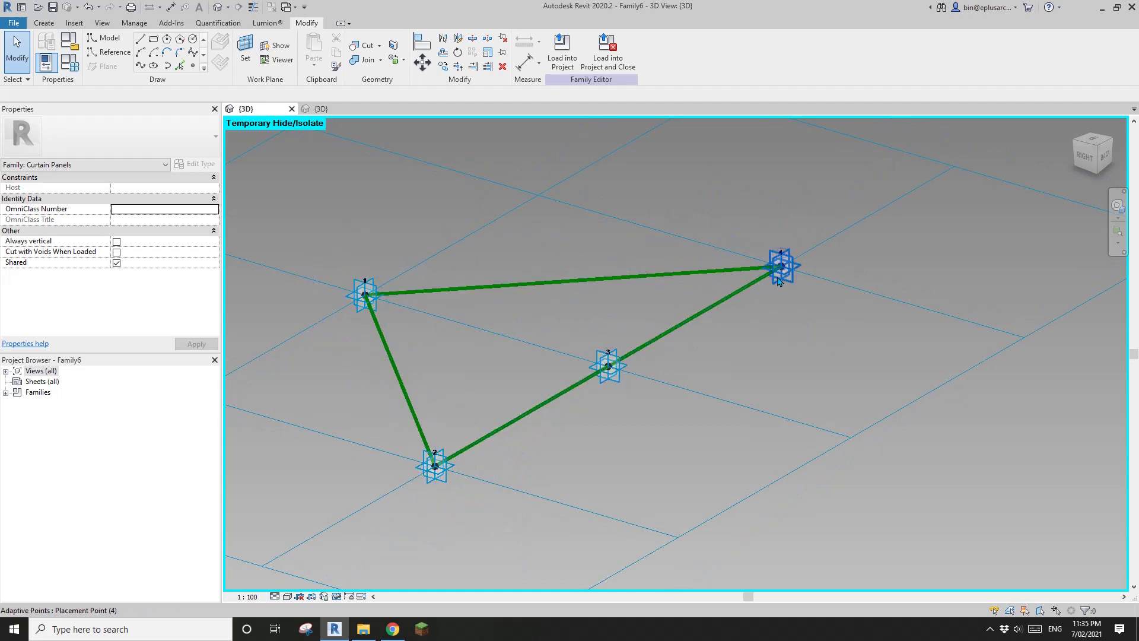
middle_drag(688, 386, 684, 394)
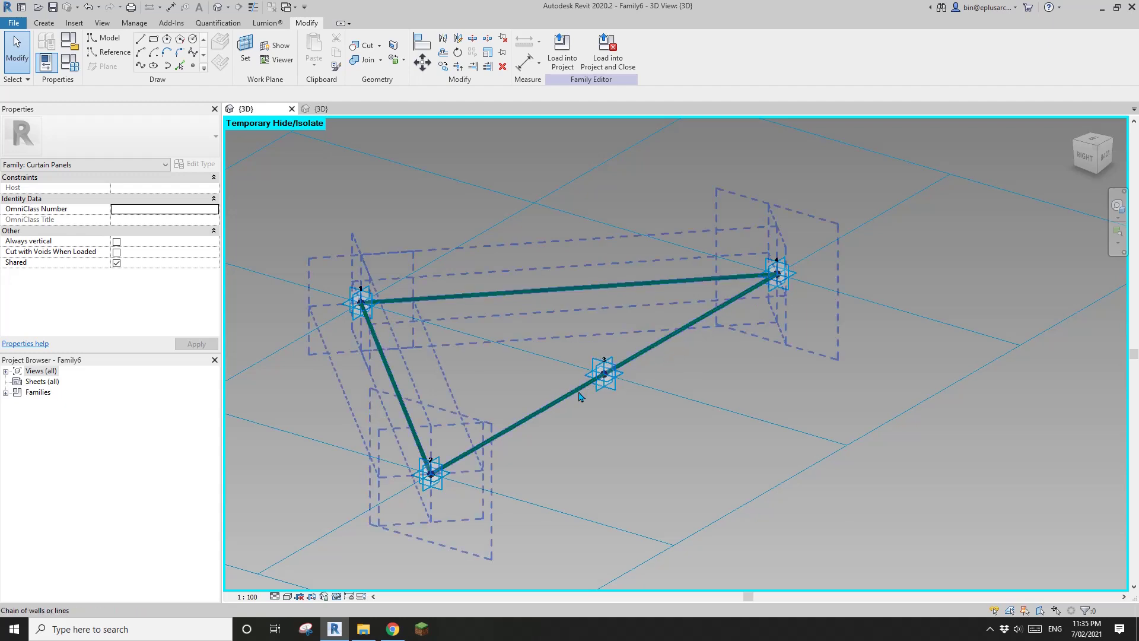
shift+middle_drag(663, 401, 628, 366)
drag(1102, 159, 1075, 158)
click(1101, 156)
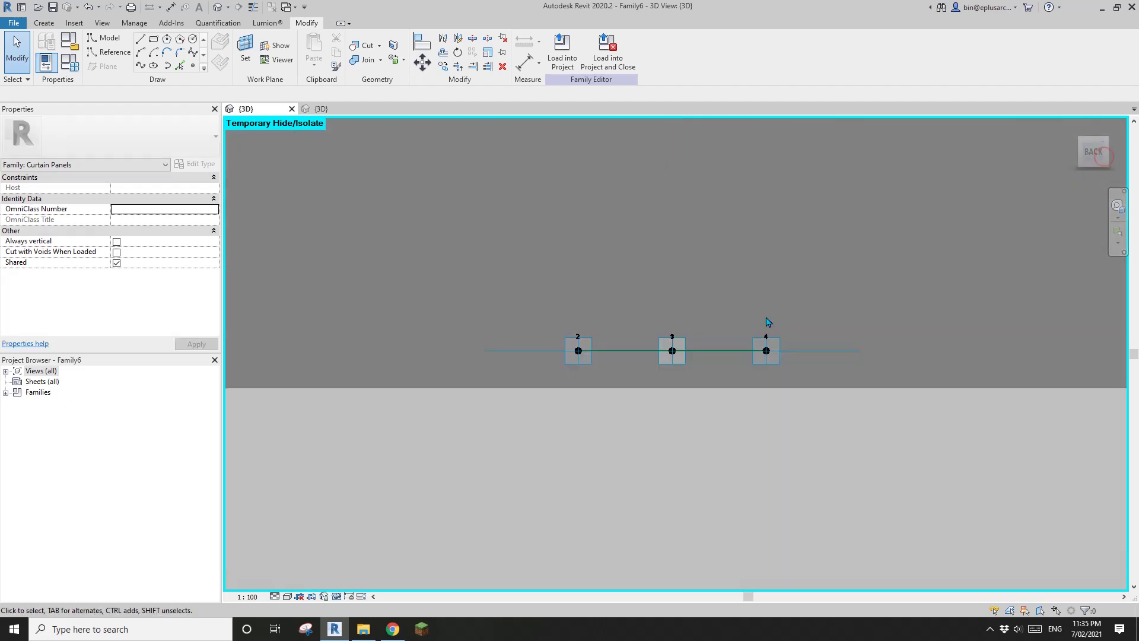
click(687, 367)
middle_drag(690, 339, 687, 339)
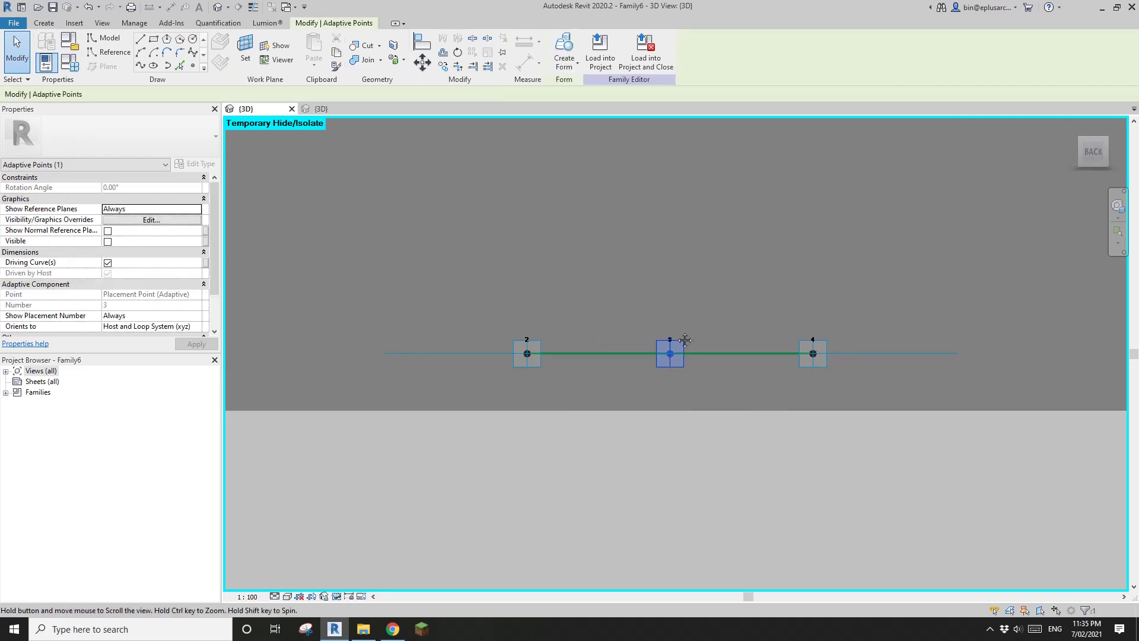
click(692, 388)
shift+middle_drag(688, 395, 749, 463)
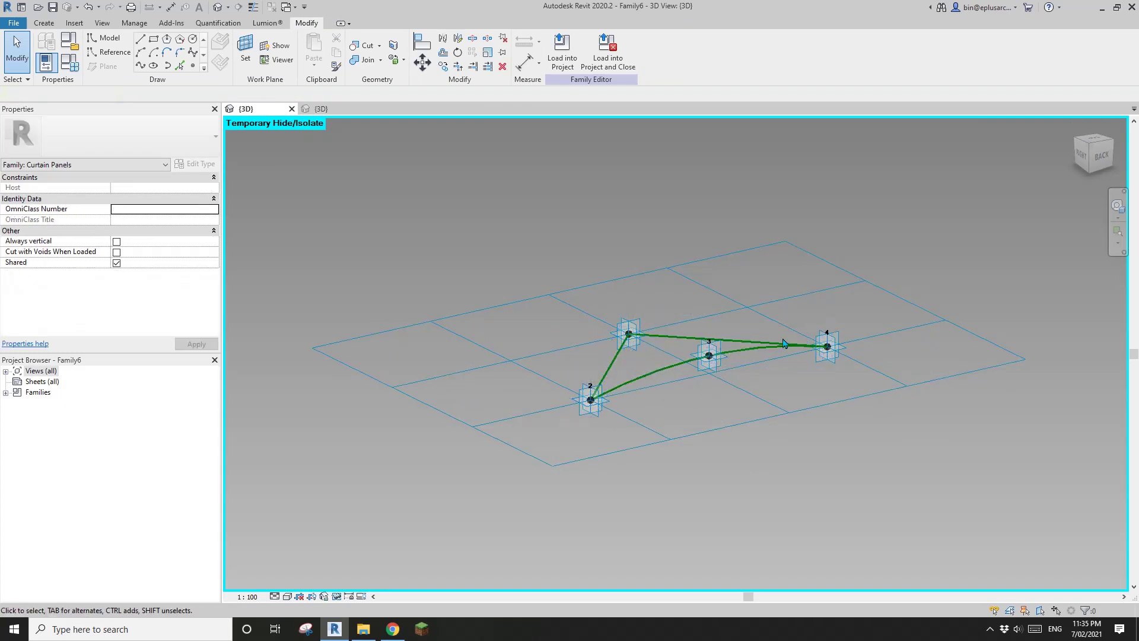
- Undo the curve through point 3 and Tab-preselect the remaining chain of lines
key(ctrl+z)
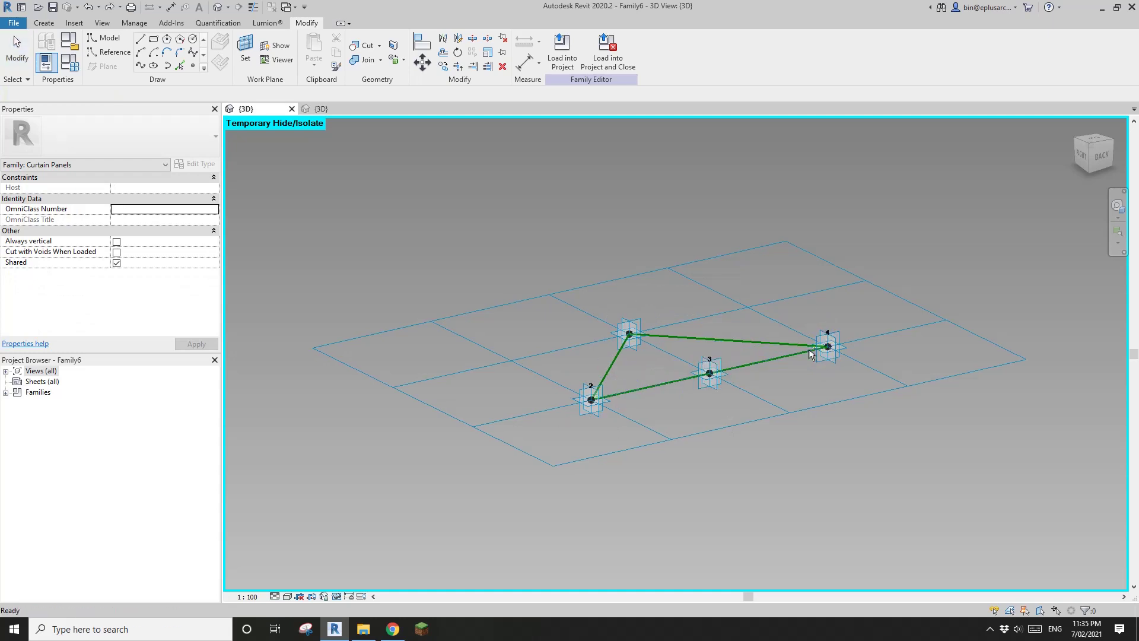
scroll(762, 380, up, 2)
key(Tab)
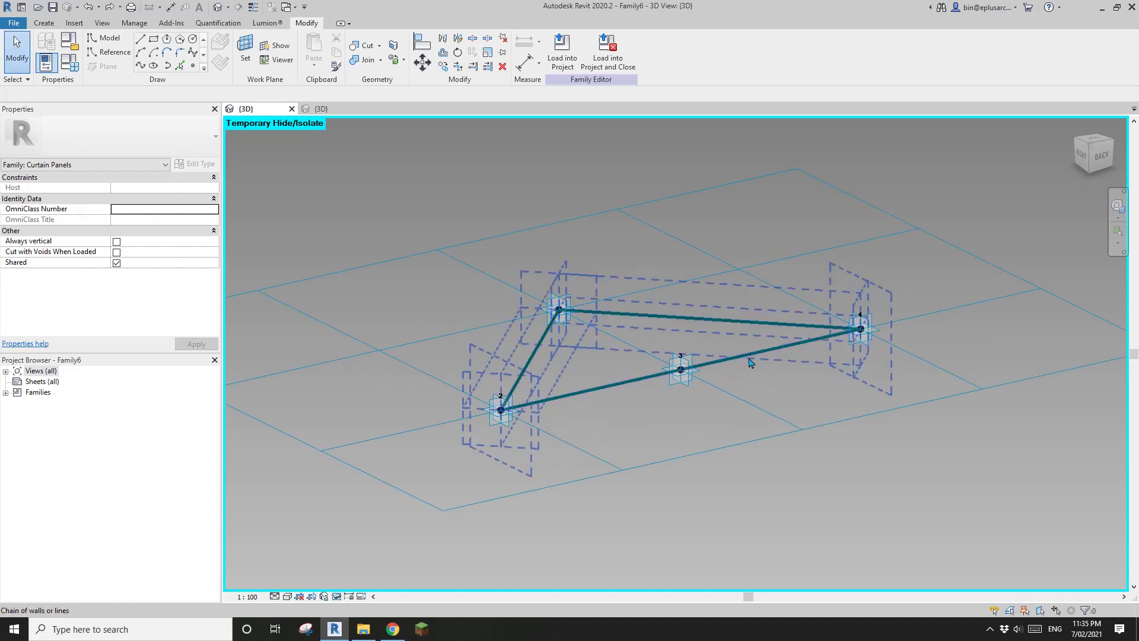
shift+middle_drag(757, 360, 725, 457)
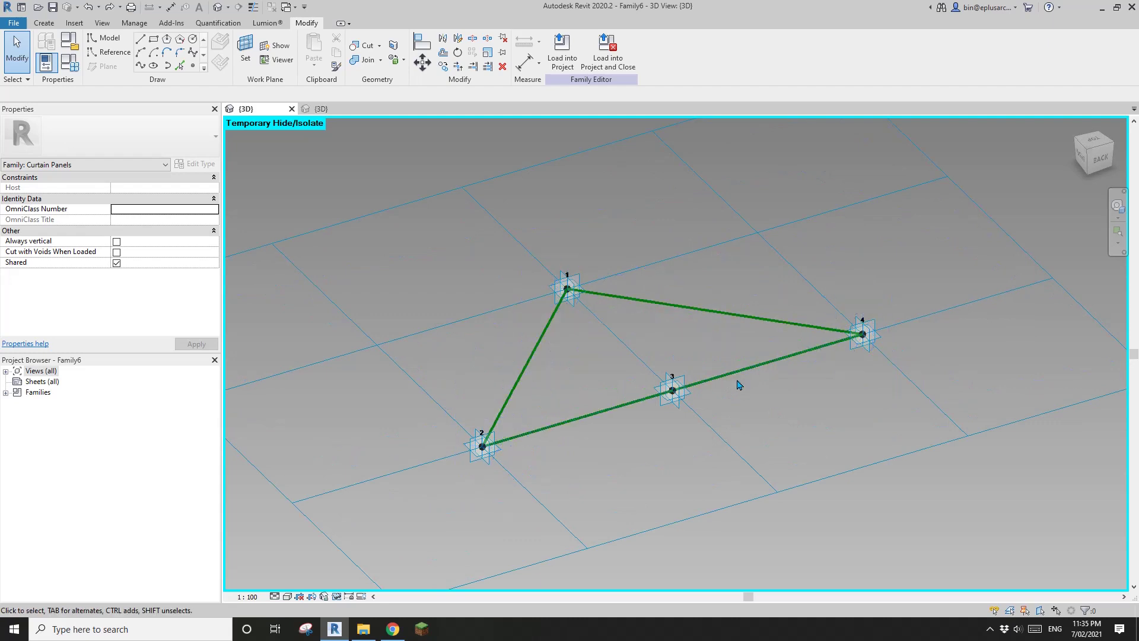
key(Tab)
- Select the chain of three reference lines and verify its categories with Filter
click(746, 373)
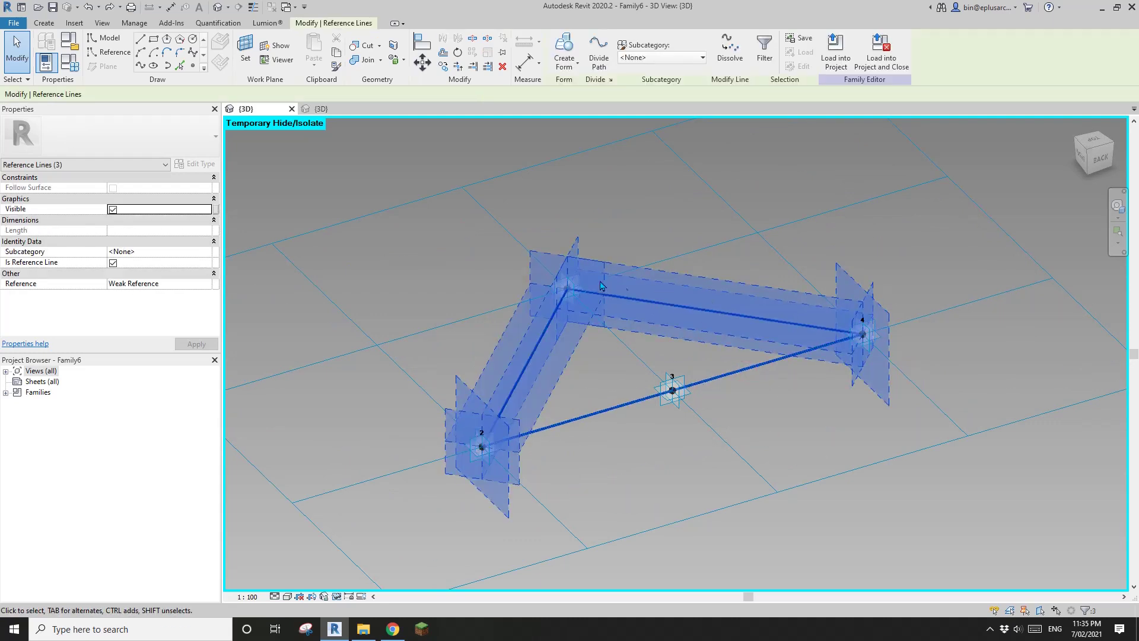
click(765, 60)
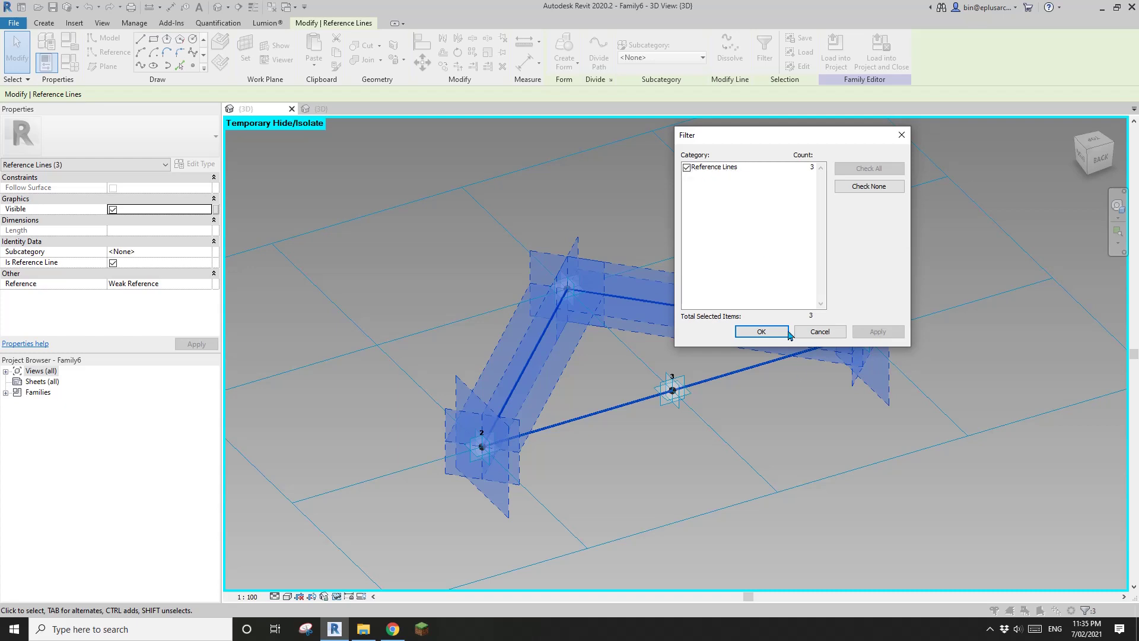
click(761, 331)
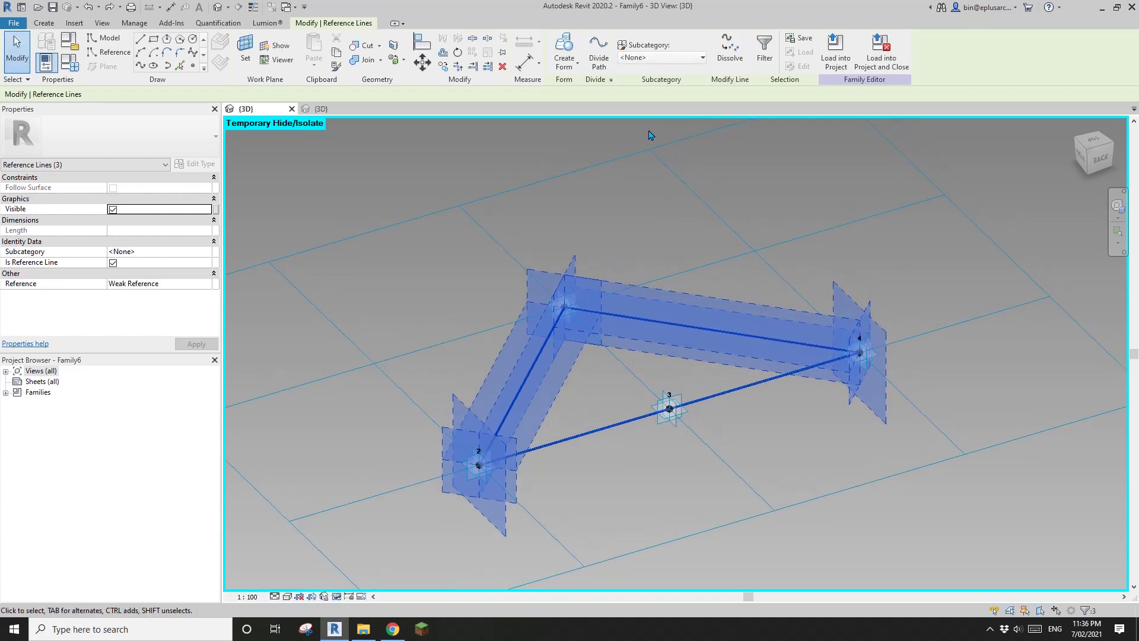
- Create a flat triangular surface from the lines and load the family into Family7
key(c)
key(f)
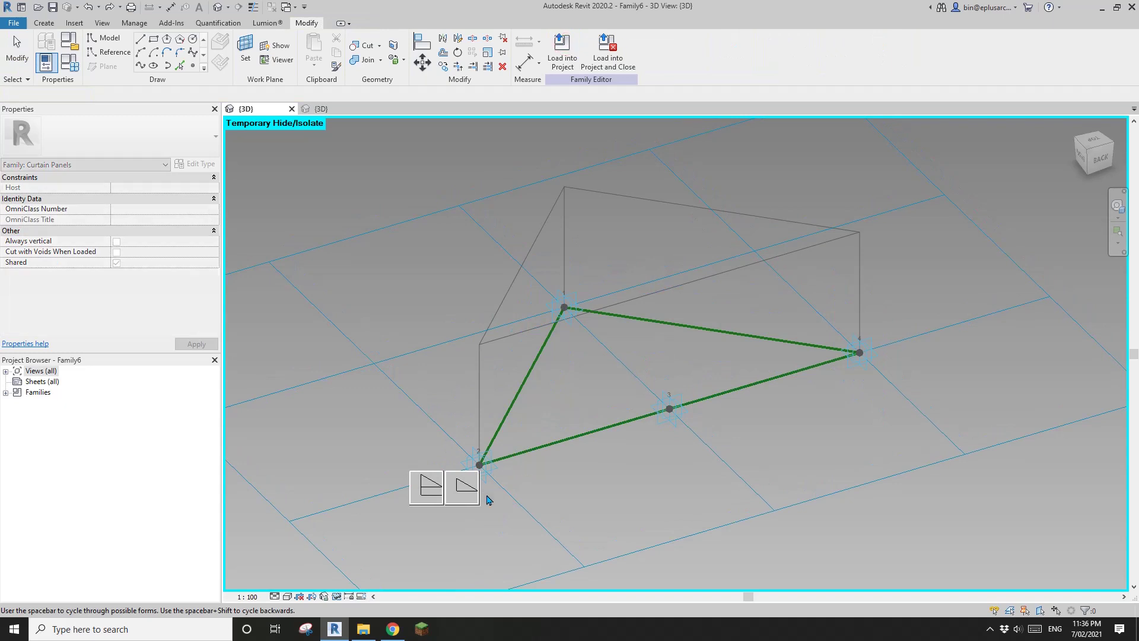
click(466, 491)
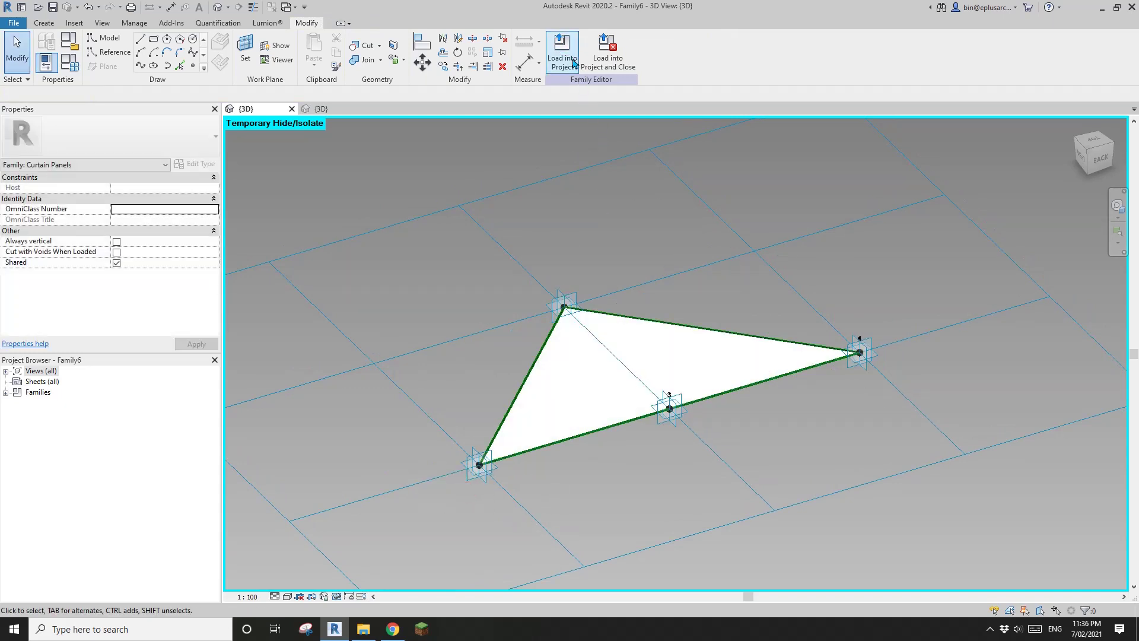
click(574, 64)
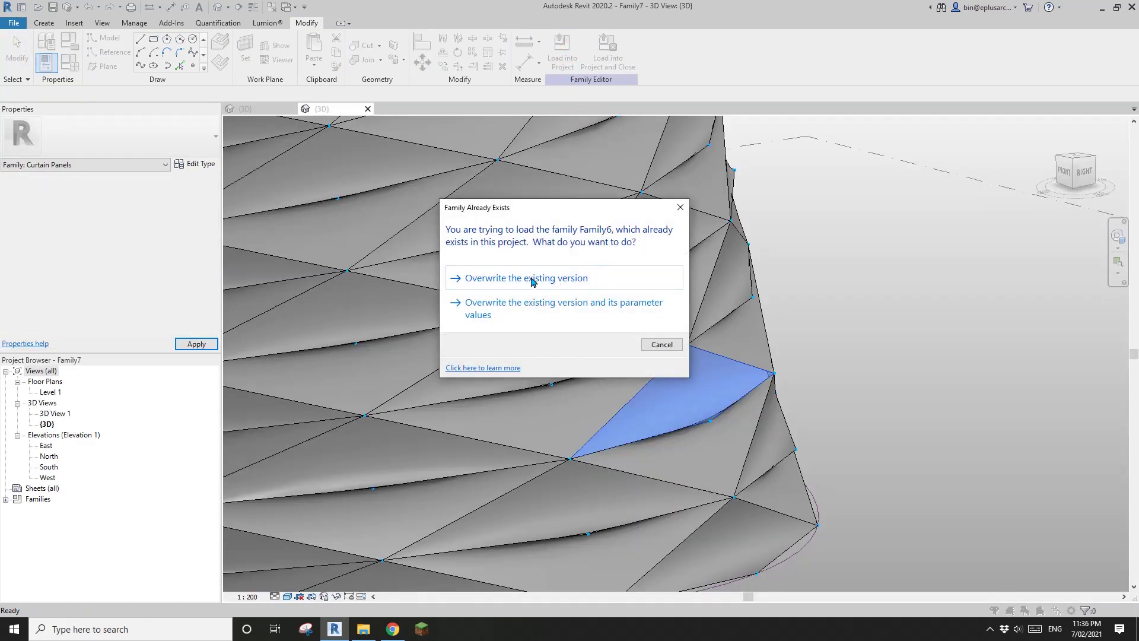
- Overwrite Family6 and inspect the reworked triangle panels on the 10×10 divided surface
click(528, 277)
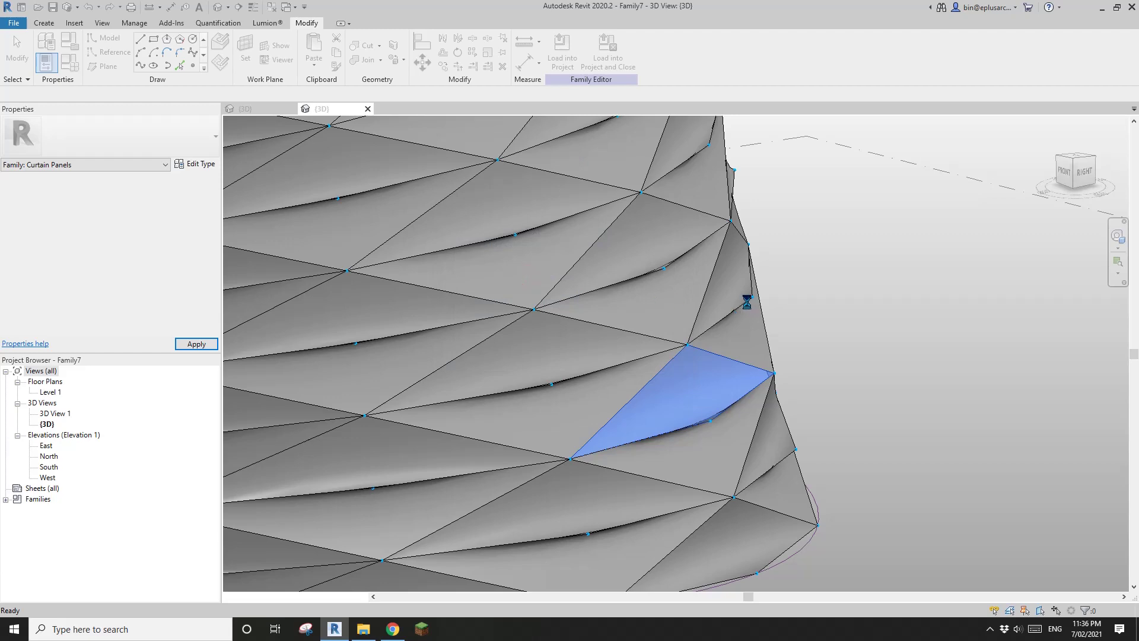
shift+middle_drag(694, 432, 725, 362)
scroll(724, 361, up, 3)
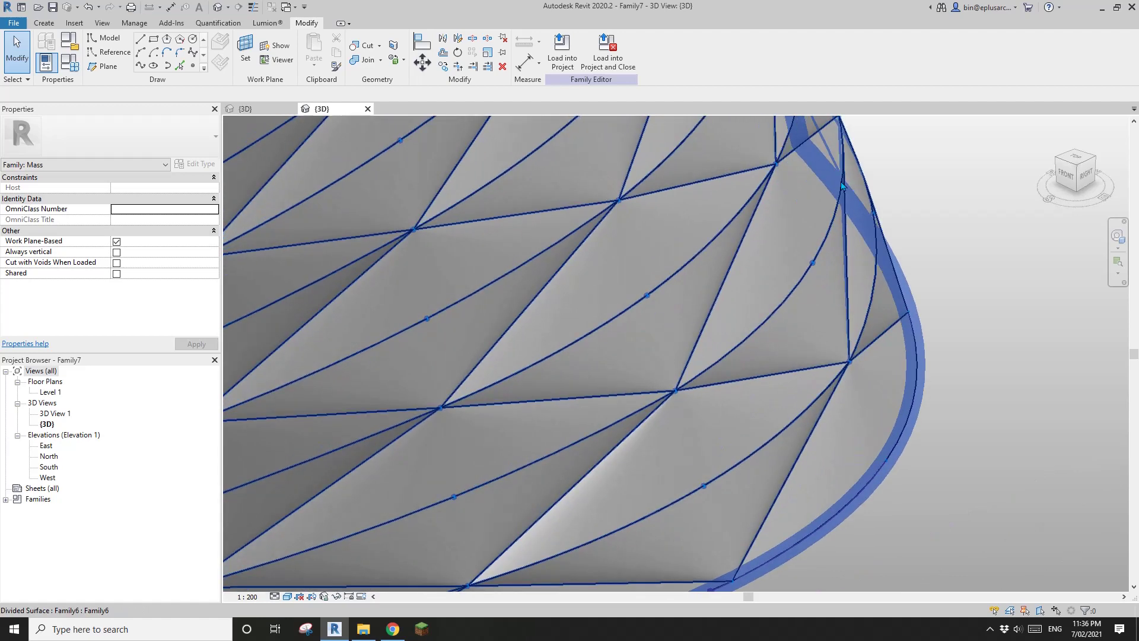
shift+middle_drag(700, 380, 841, 186)
shift+middle_drag(500, 378, 652, 402)
click(533, 356)
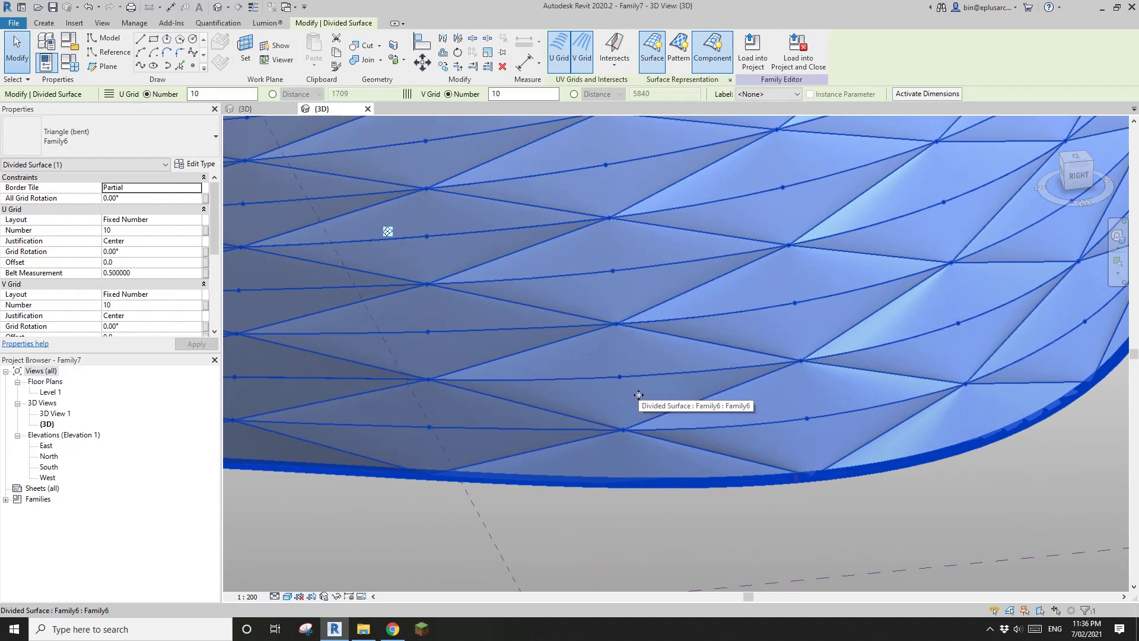
shift+middle_drag(461, 381, 688, 299)
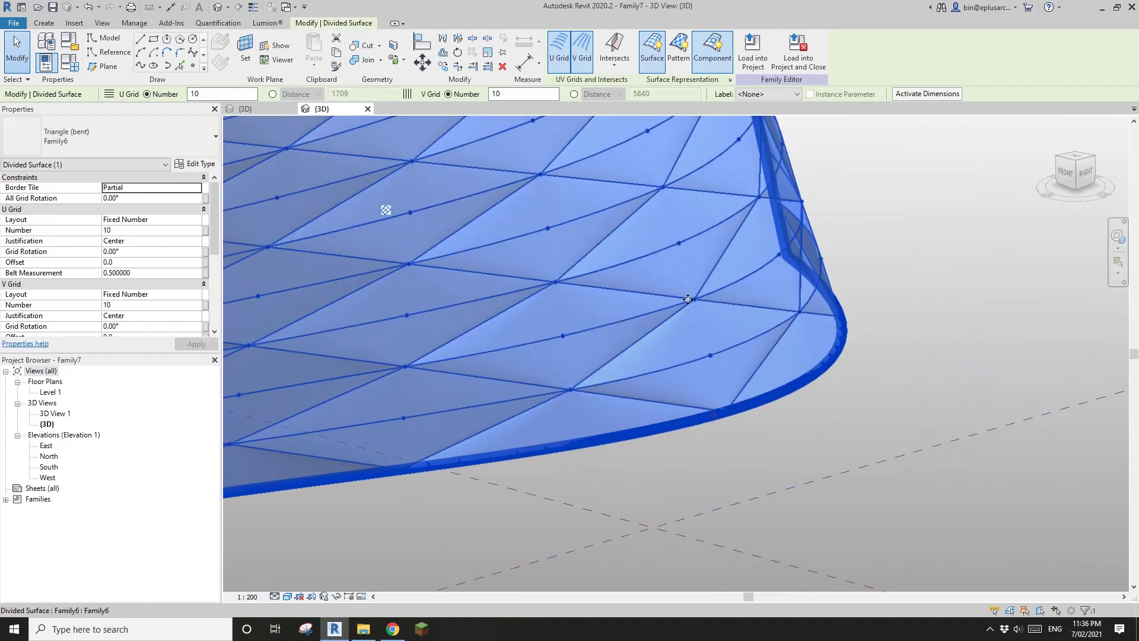
shift+middle_drag(556, 337, 573, 361)
key(Escape)
scroll(573, 362, up, 3)
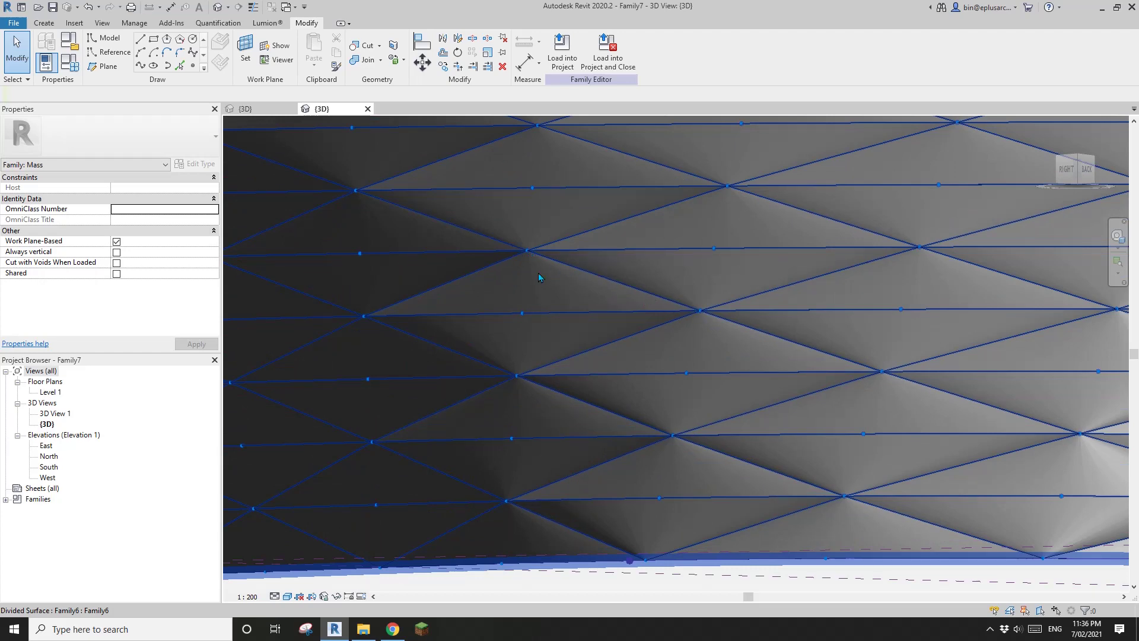
shift+middle_drag(368, 314, 690, 314)
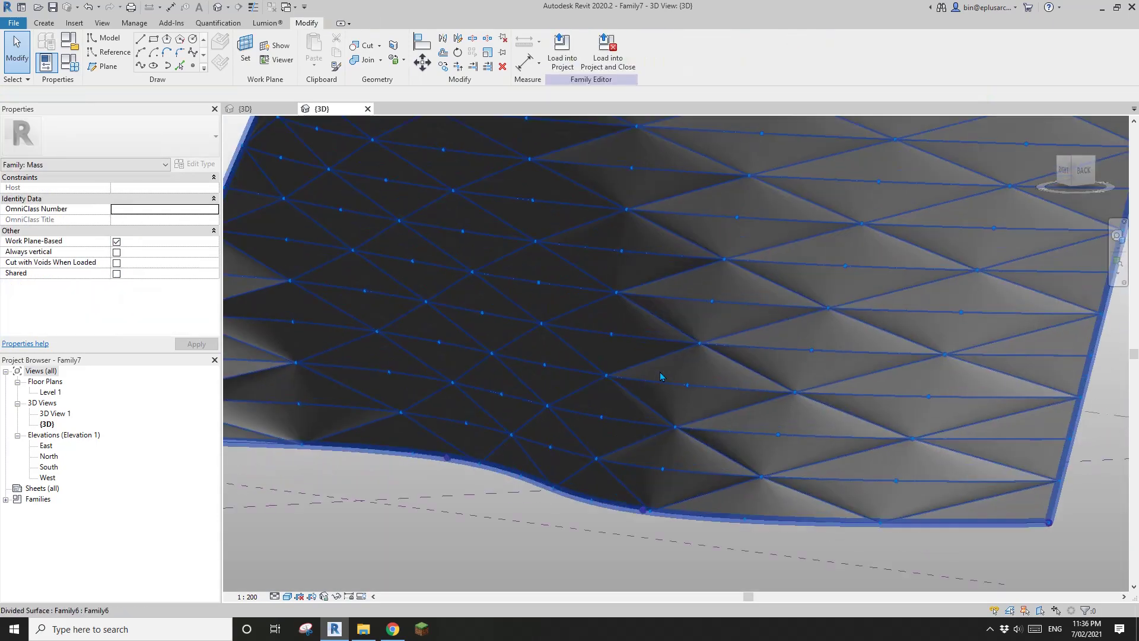
shift+middle_drag(660, 372, 792, 368)
scroll(660, 295, up, 5)
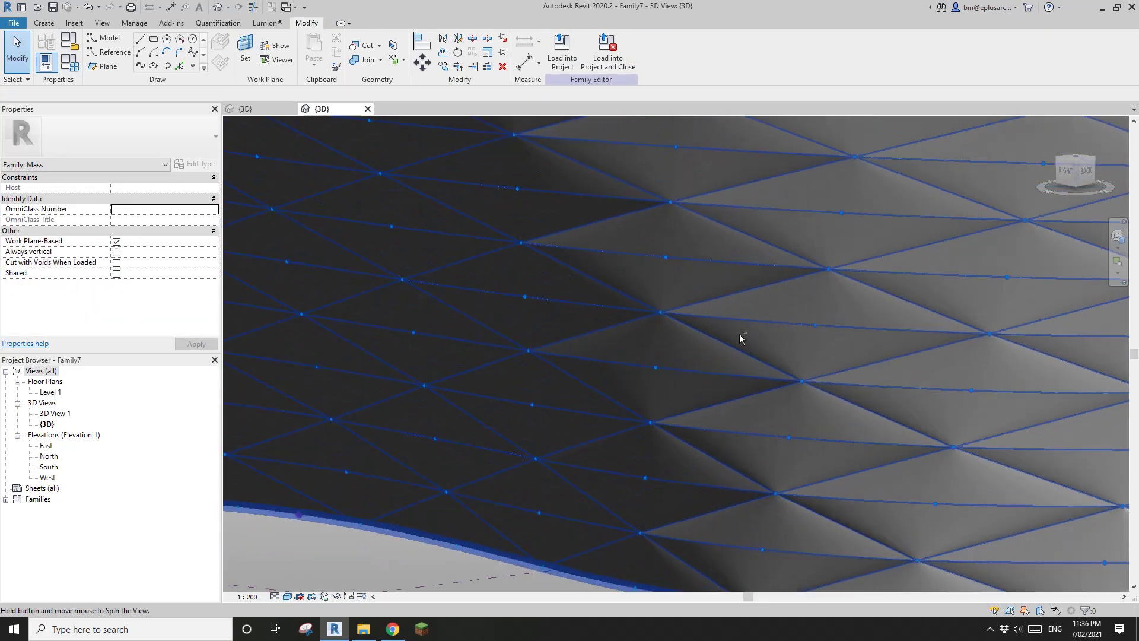
mouse_move(677, 335)
shift+middle_down()
mouse_move(688, 358)
mouse_move(672, 339)
shift+middle_up()
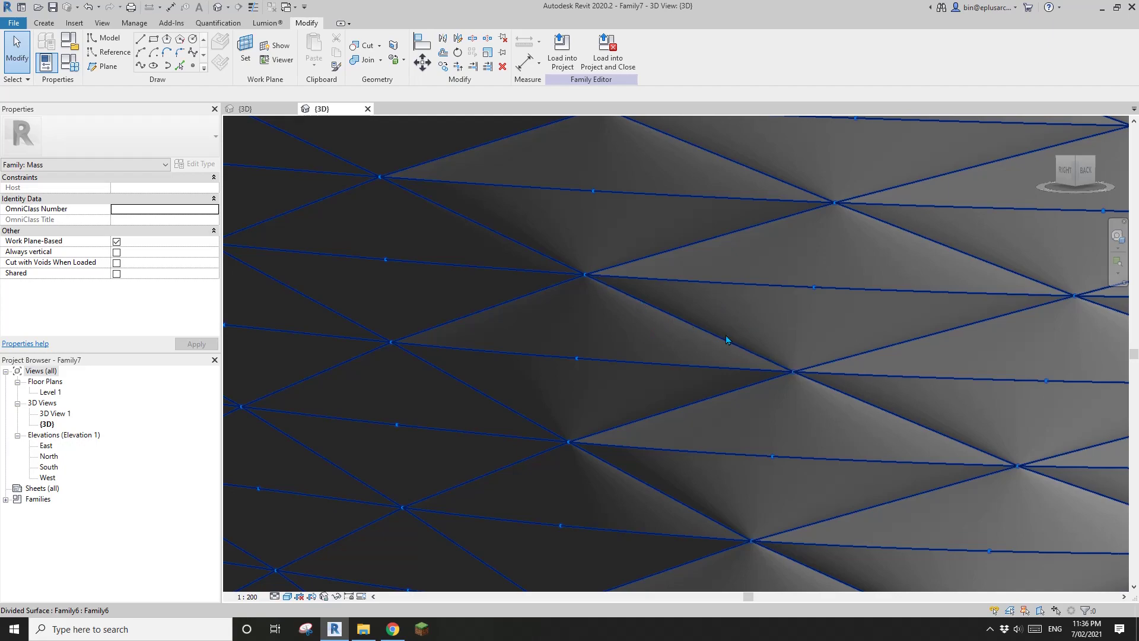
scroll(729, 338, down, 5)
shift+middle_drag(682, 356, 726, 416)
scroll(726, 415, down, 3)
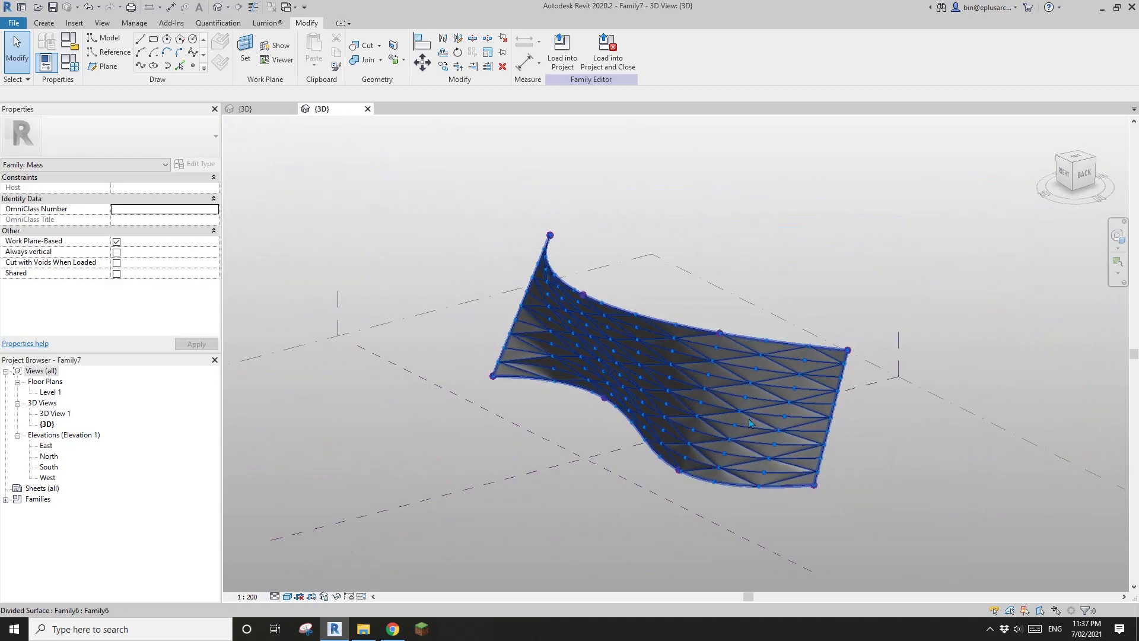
shift+middle_drag(836, 363, 726, 388)
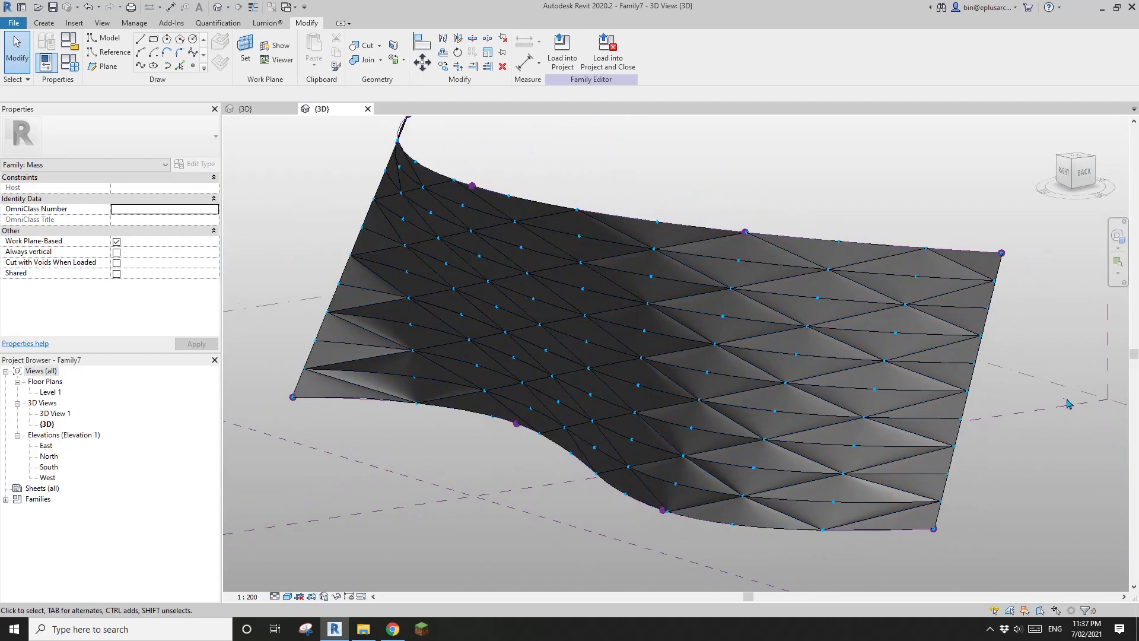
shift+middle_drag(634, 376, 779, 369)
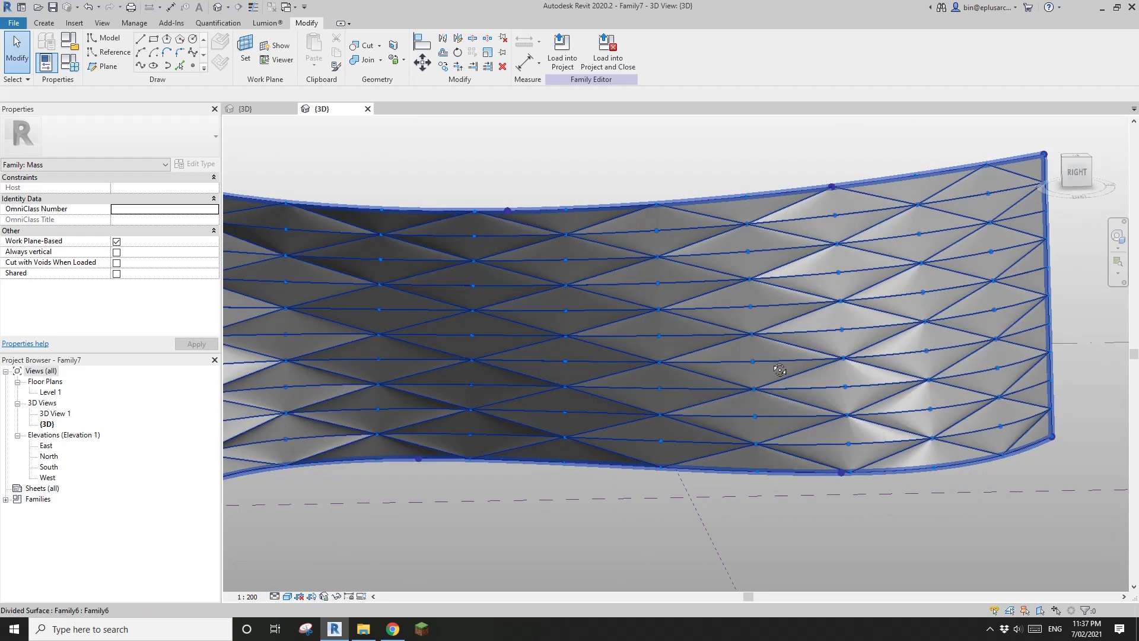